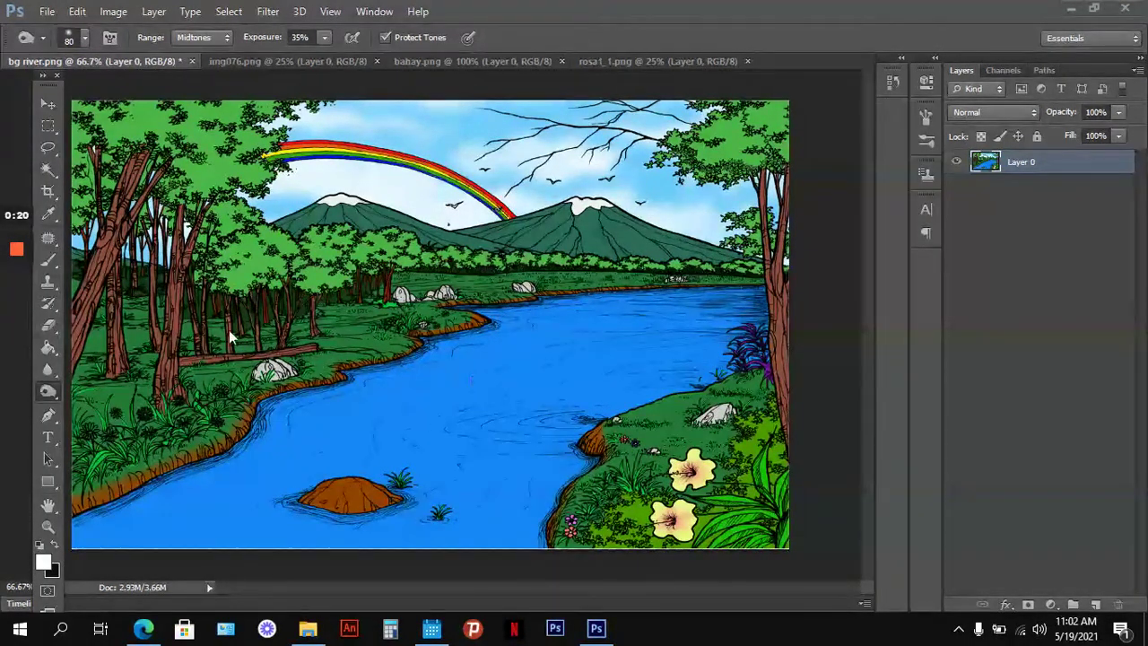
# Step: Switch from the Dodge tool to the Brush tool
pyautogui.click(52, 261)
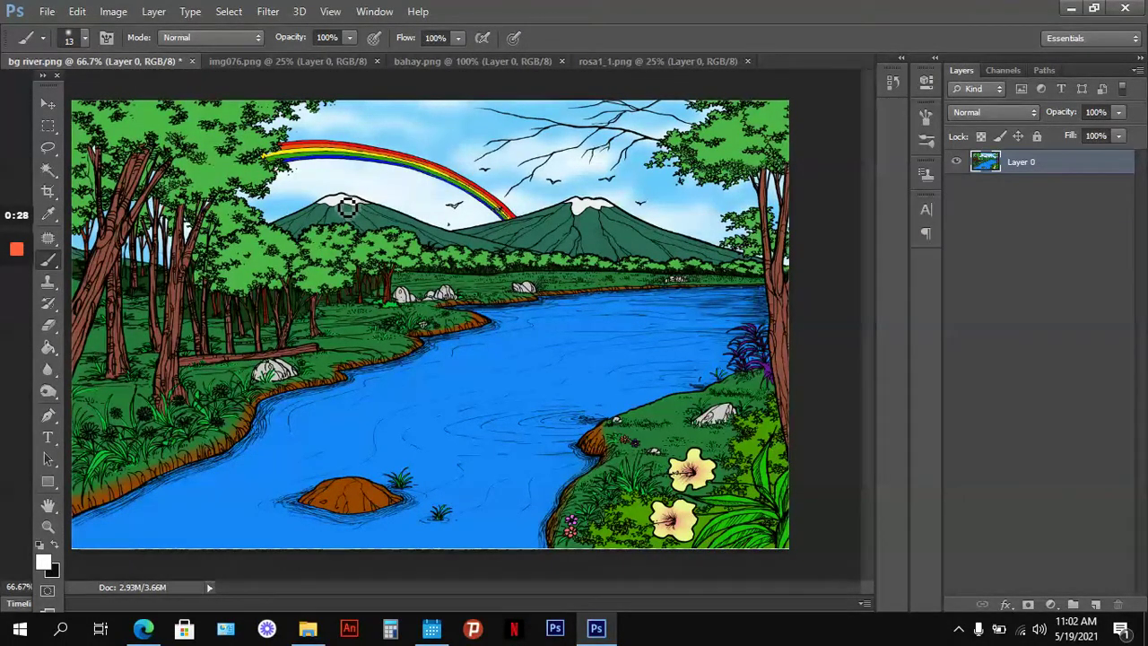
# Step: Set the foreground colour to red
pyautogui.click(43, 562)
pyautogui.click(309, 371)
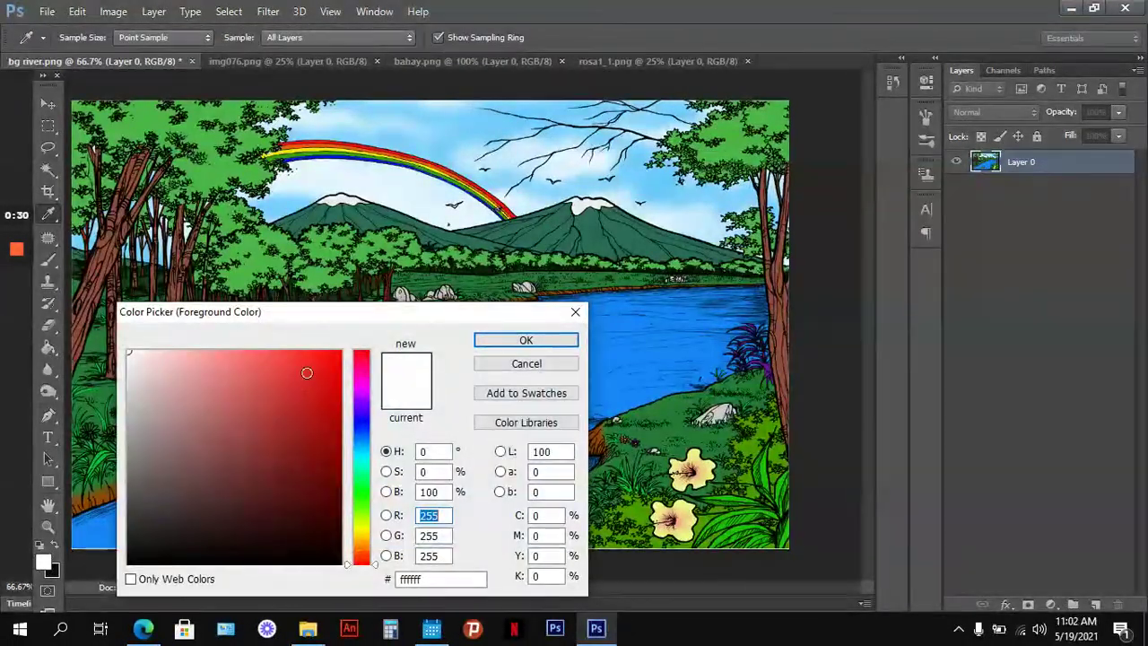
pyautogui.click(521, 340)
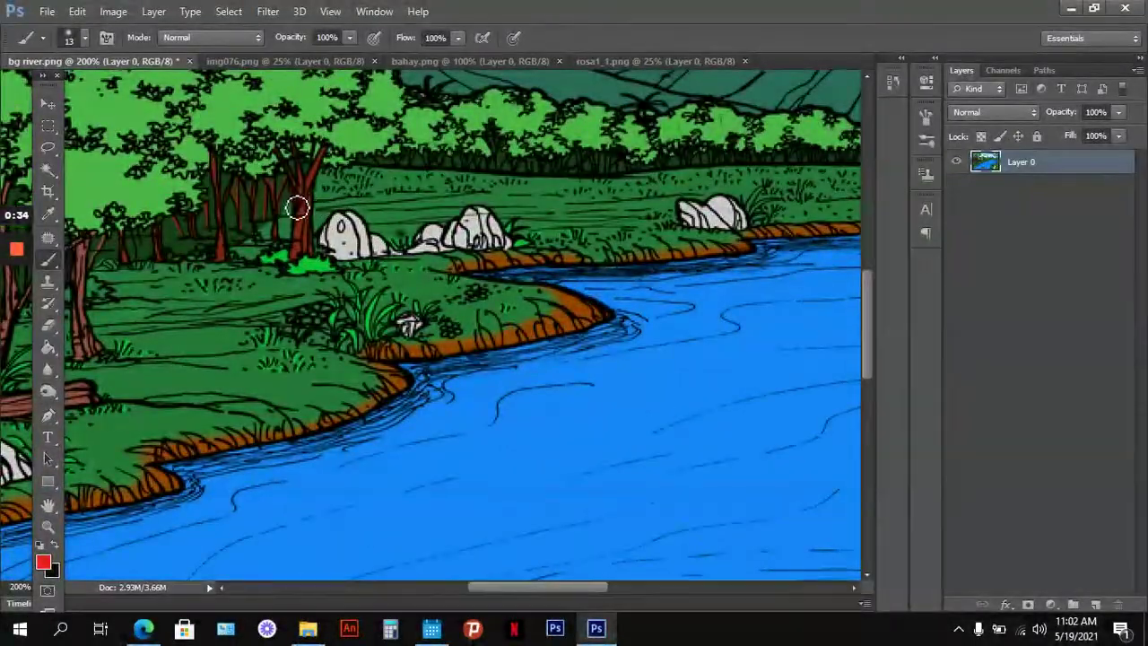
# Step: Paint the left mountain's white snow cap red and zoom back out
pyautogui.moveTo(257, 185); pyautogui.dragTo(526, 469)
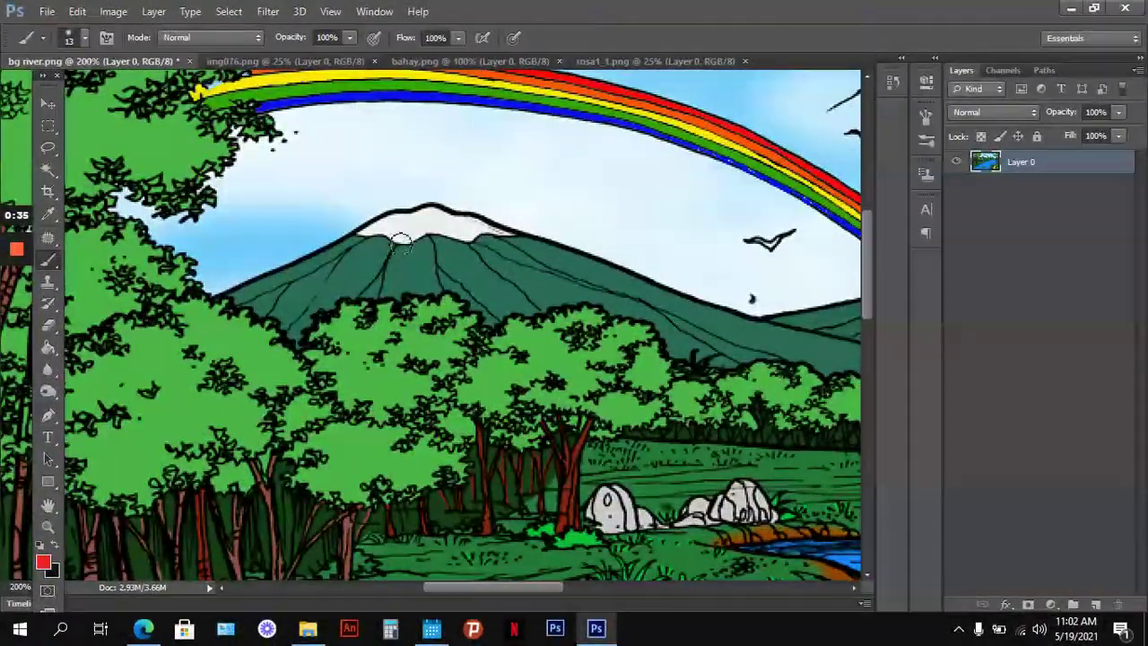
pyautogui.moveTo(401, 240)
pyautogui.mouseDown()
pyautogui.moveTo(397, 226)
pyautogui.moveTo(499, 235)
pyautogui.moveTo(446, 223)
pyautogui.moveTo(371, 231)
pyautogui.mouseUp()
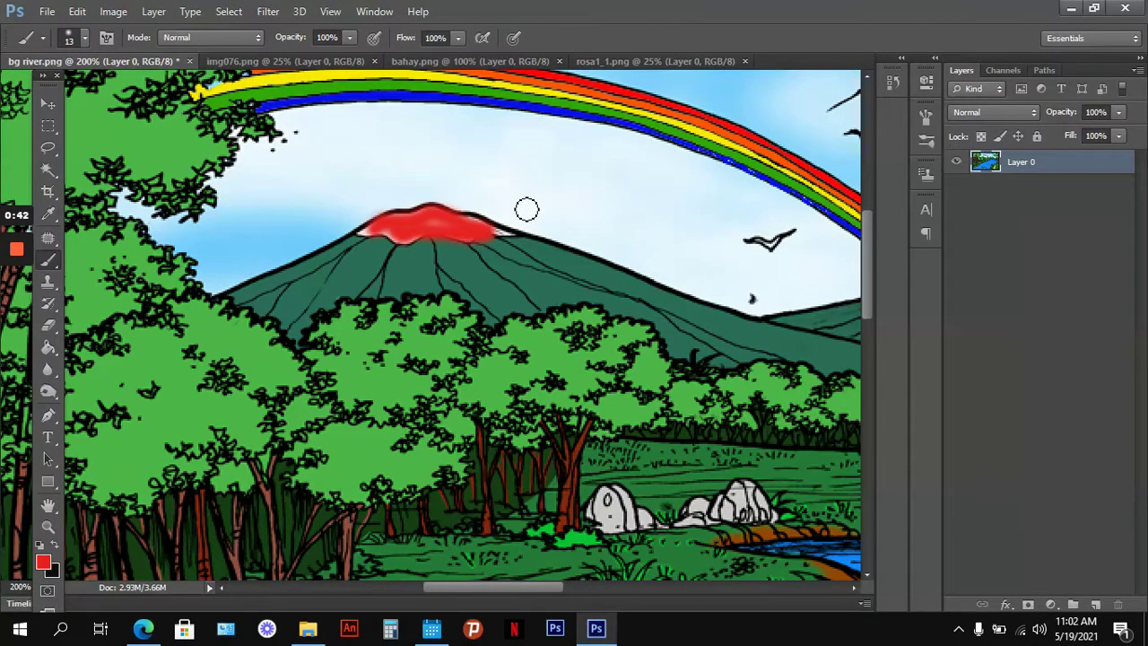
pyautogui.hotkey('ctrl', '-')
pyautogui.hotkey('ctrl', '-')
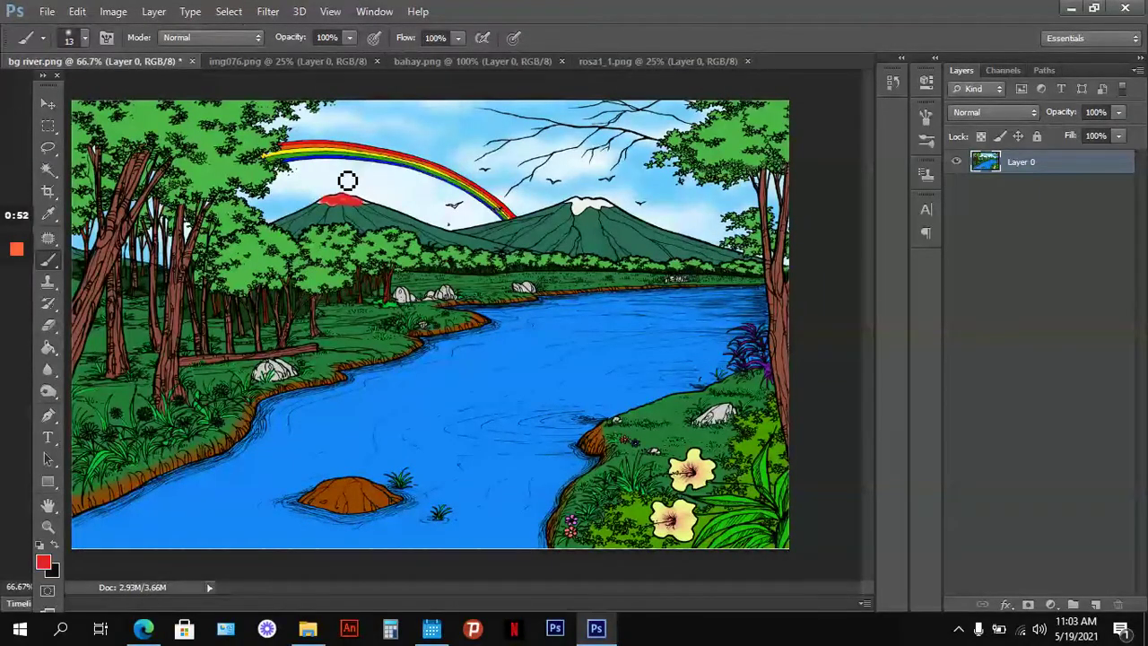
pyautogui.click(278, 61)
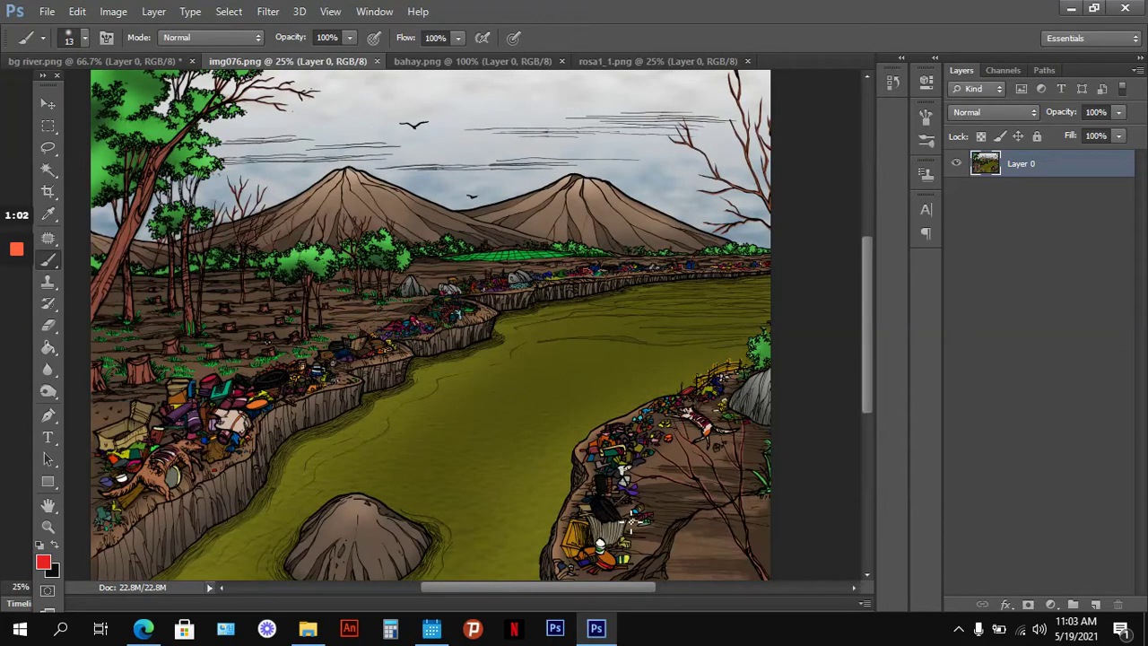
# Step: Close bg river.png, discarding its changes
pyautogui.click(473, 61)
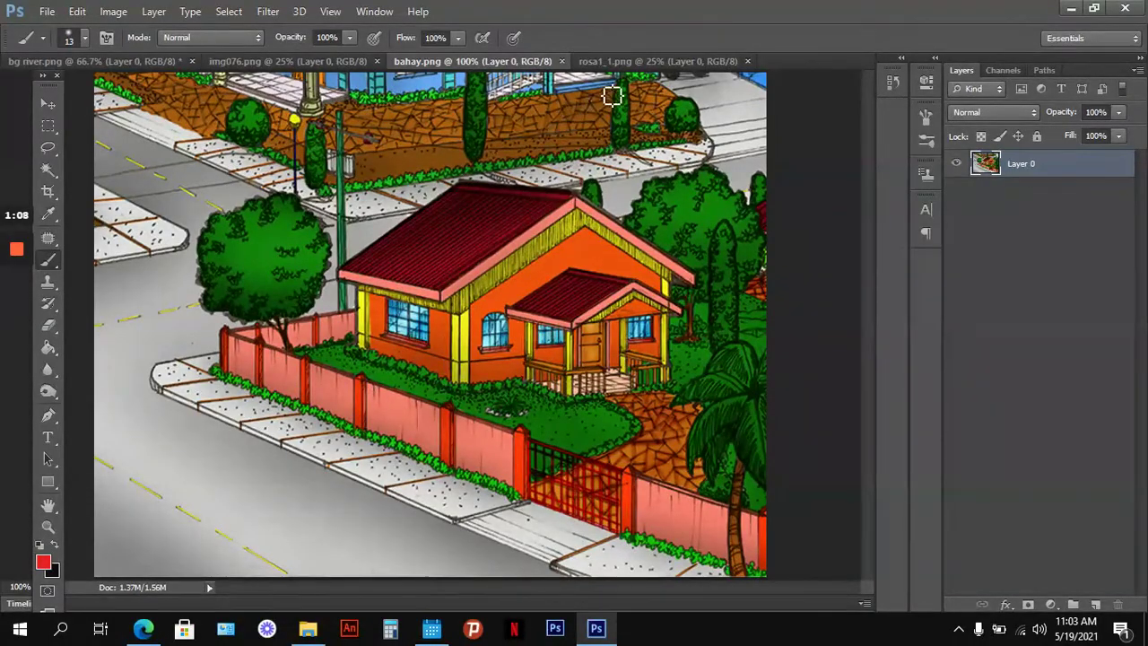
pyautogui.click(639, 62)
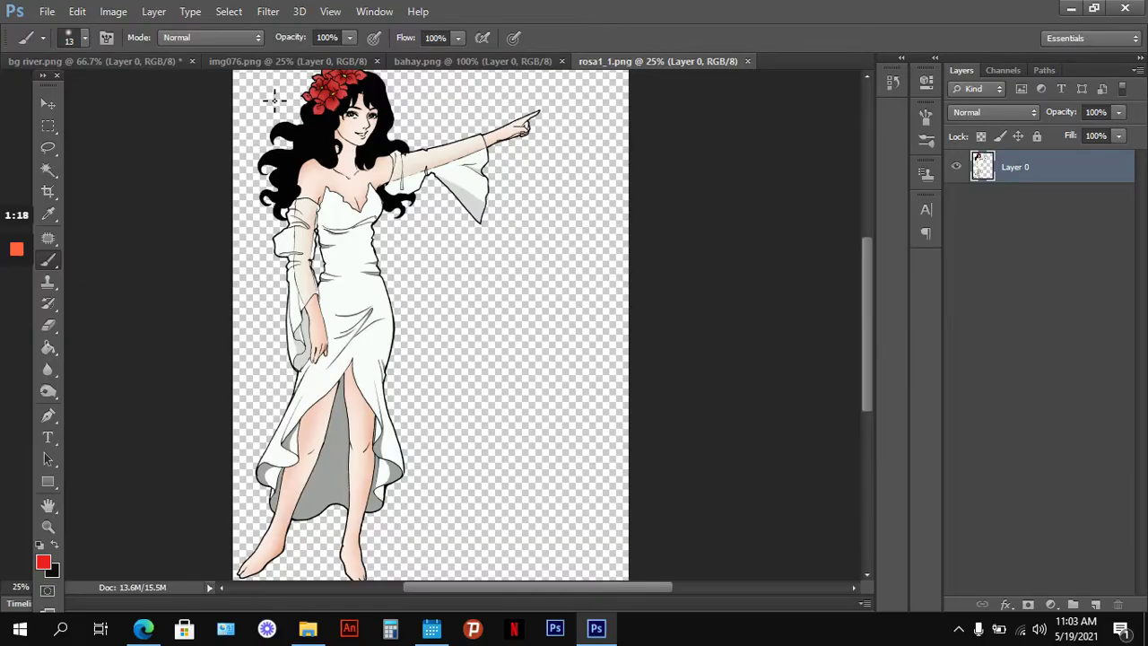
pyautogui.click(193, 61)
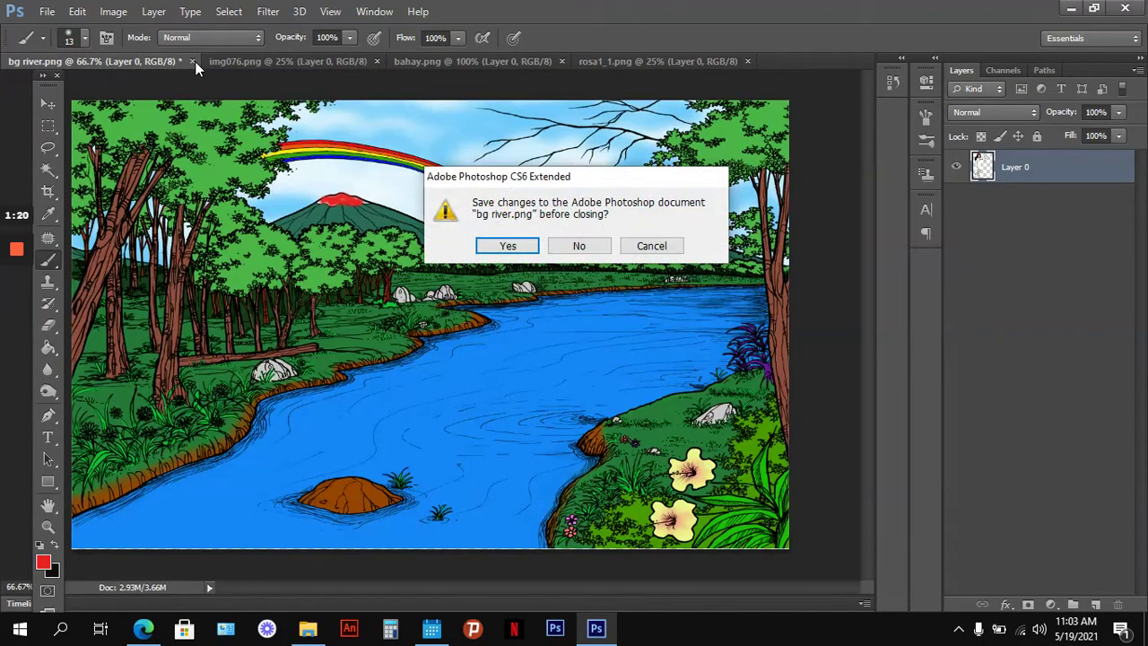
pyautogui.click(580, 246)
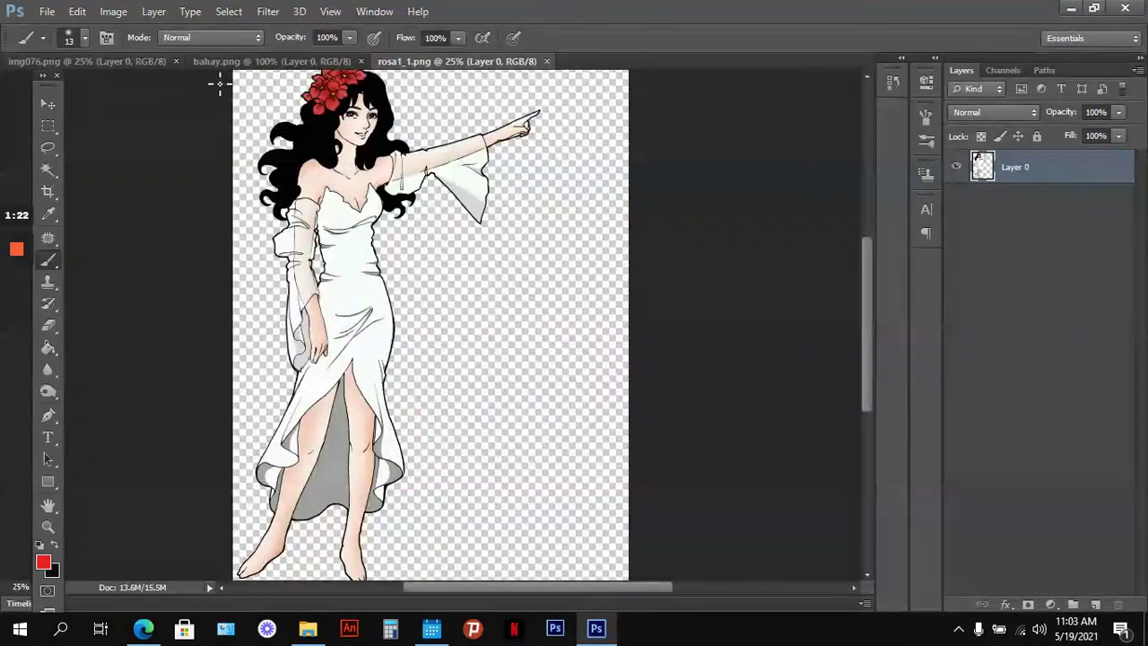
# Step: Close rosa1_1.png, bahay.png and img076.png
pyautogui.click(546, 61)
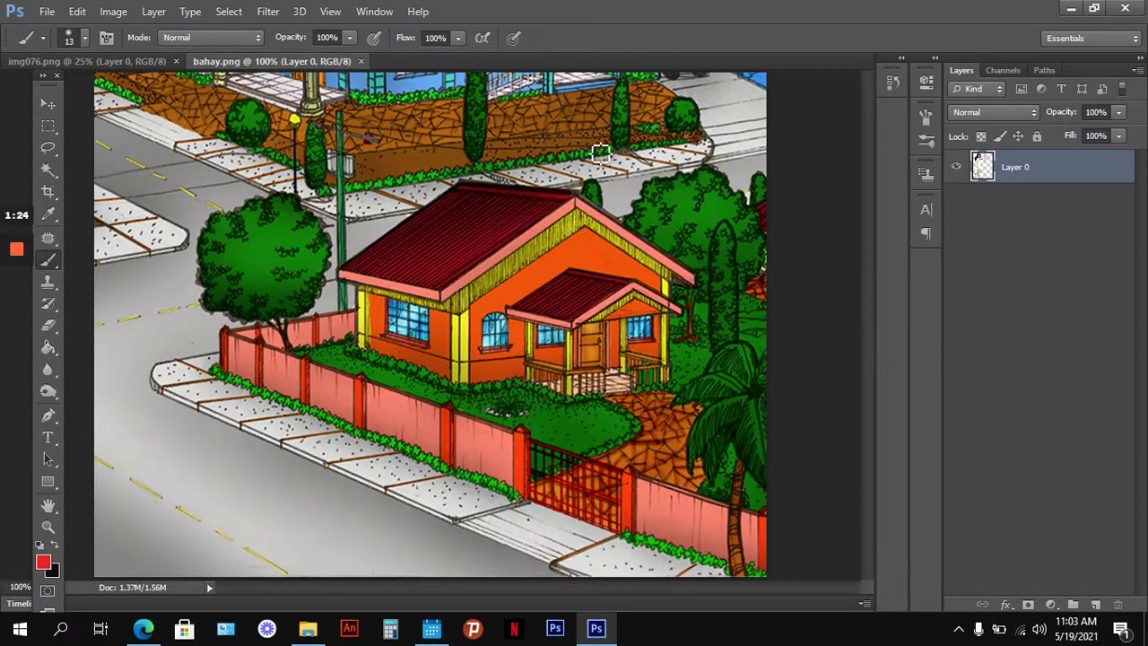
pyautogui.click(361, 61)
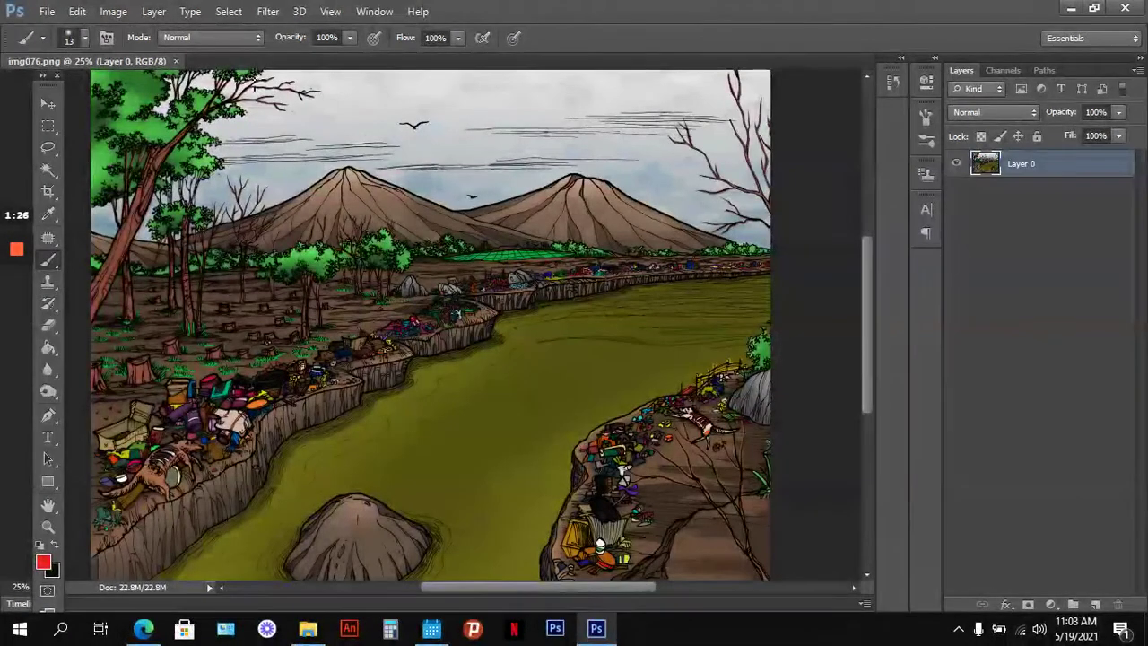
pyautogui.click(175, 61)
pyautogui.click(41, 10)
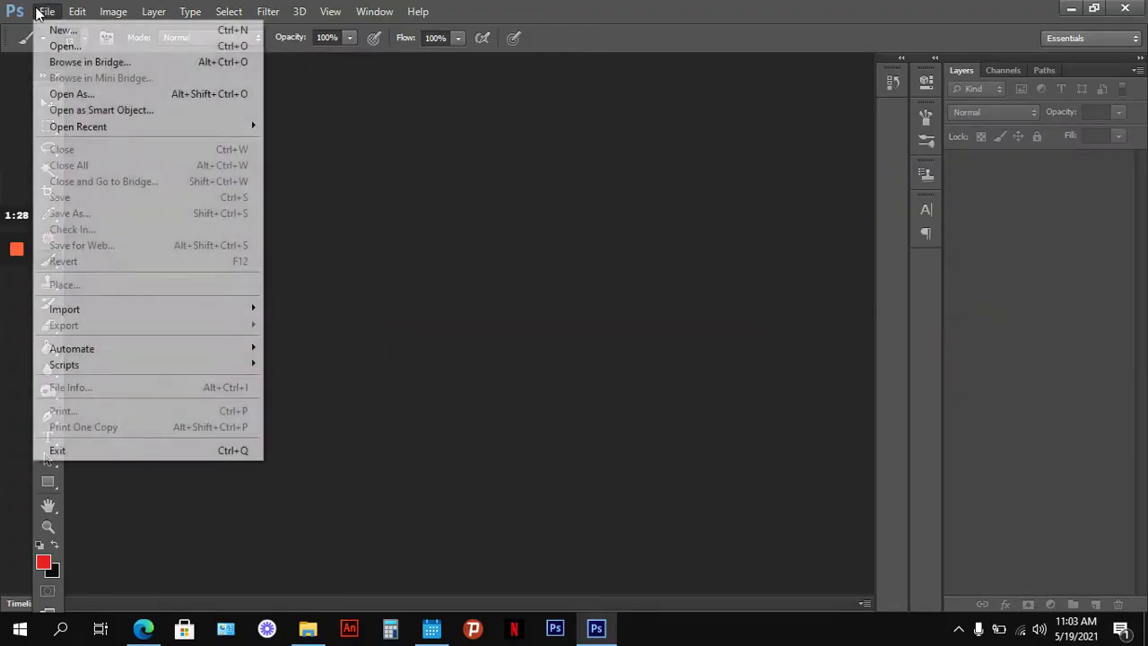
# Step: Browse the Open dialog to the Desktop's laboratory exercise 7 folder
pyautogui.click(58, 44)
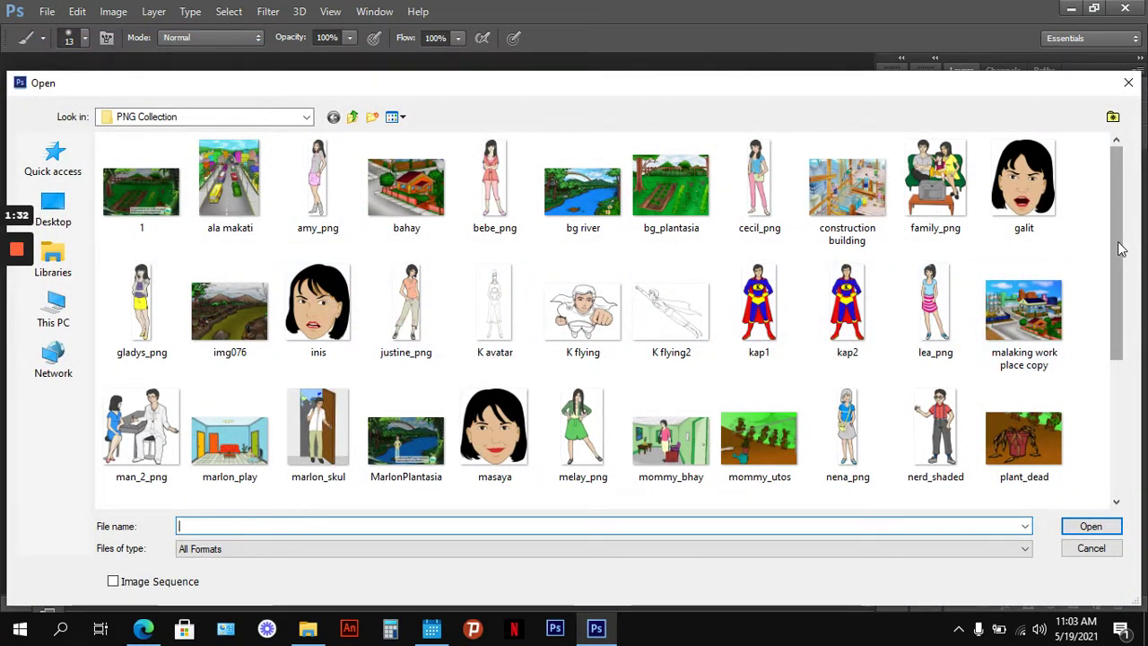
pyautogui.moveTo(1119, 248)
pyautogui.mouseDown()
pyautogui.moveTo(1113, 403)
pyautogui.moveTo(1116, 235)
pyautogui.mouseUp()
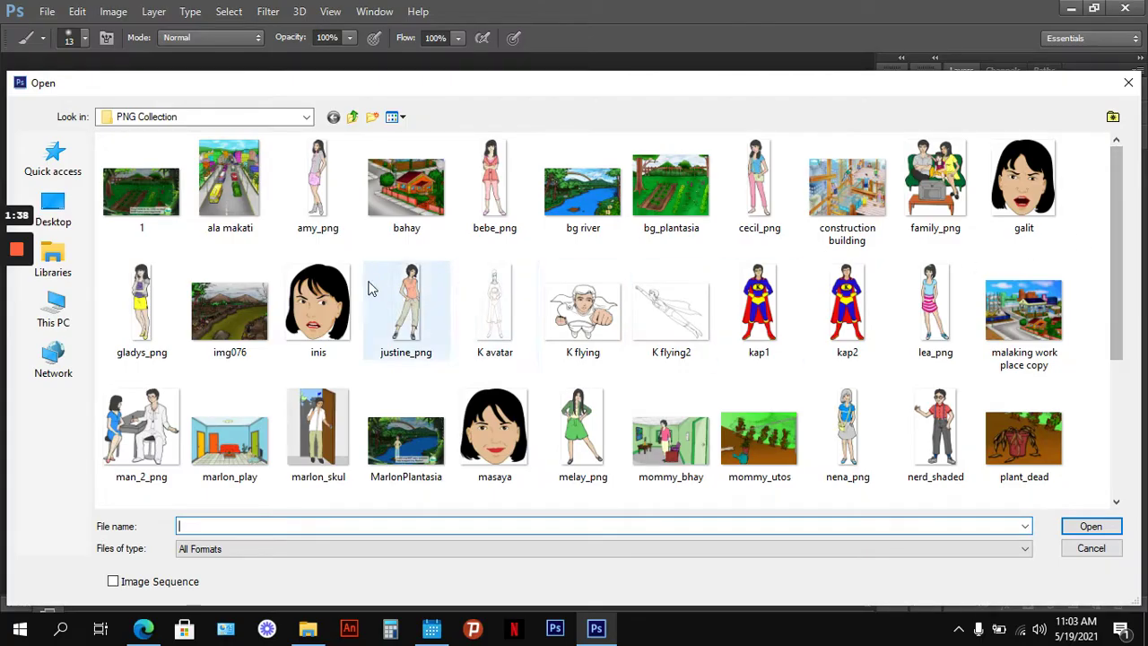
pyautogui.click(75, 221)
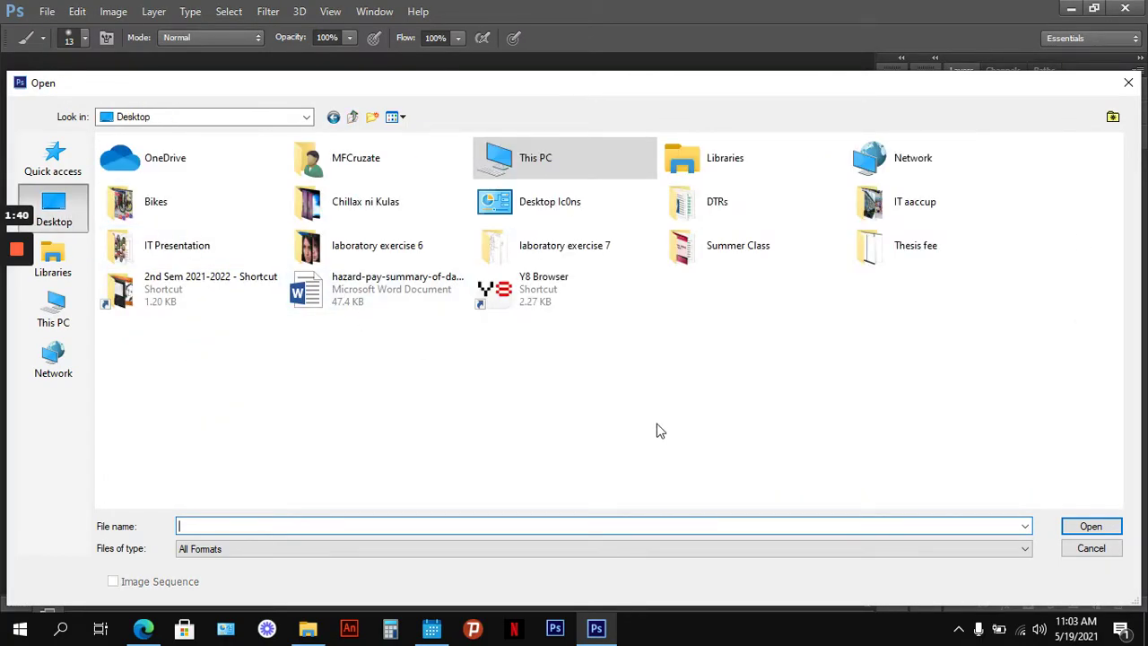
pyautogui.doubleClick(585, 255)
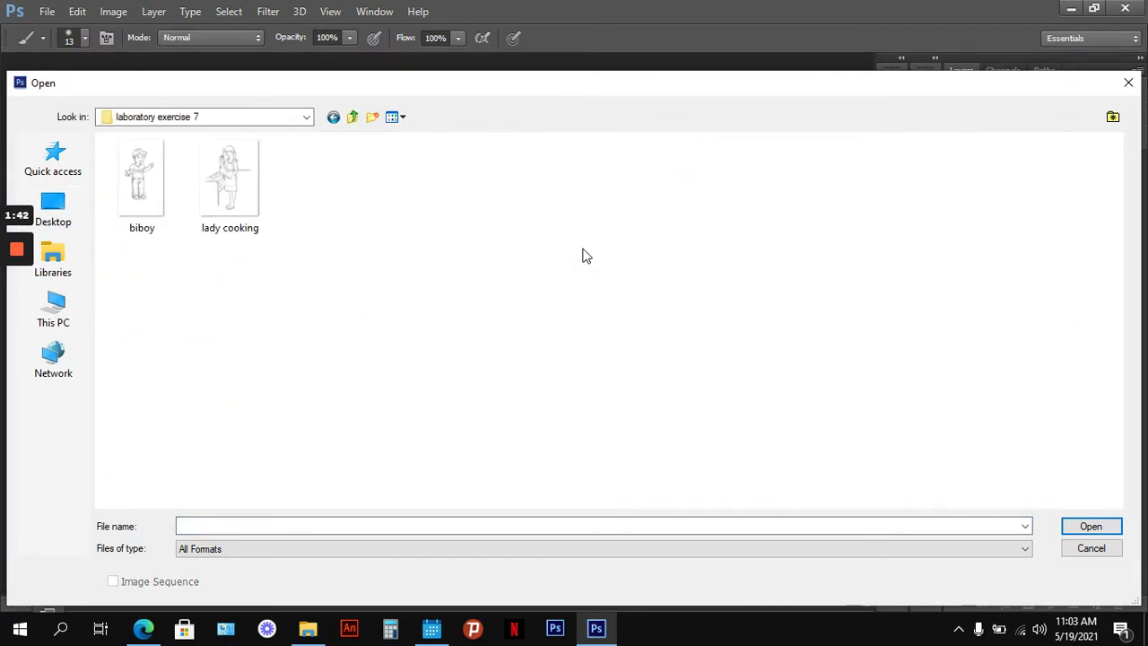
# Step: Show the folder as extra large icons and open lady cooking.jpg
pyautogui.rightClick(365, 351)
pyautogui.moveTo(416, 362)
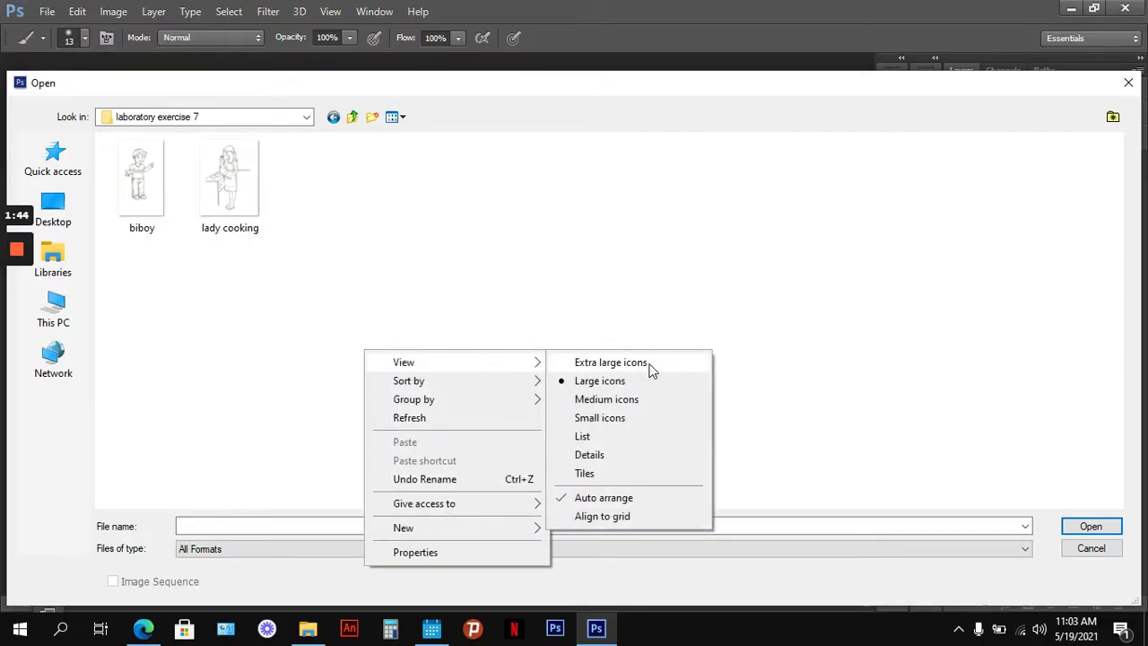
pyautogui.click(651, 365)
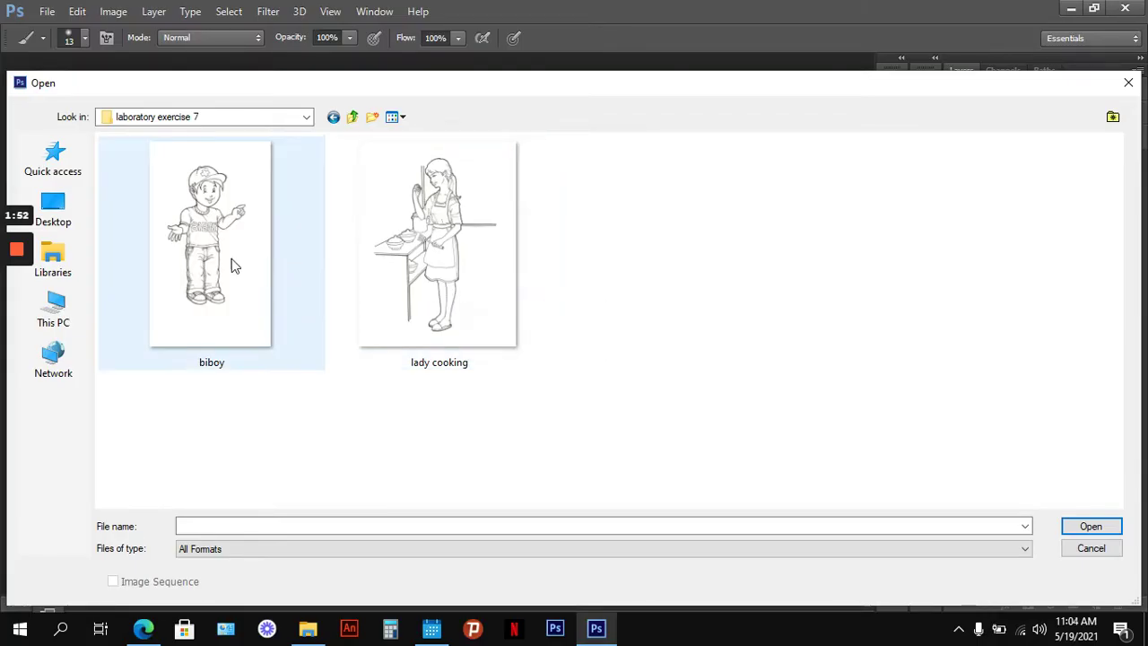
pyautogui.doubleClick(422, 254)
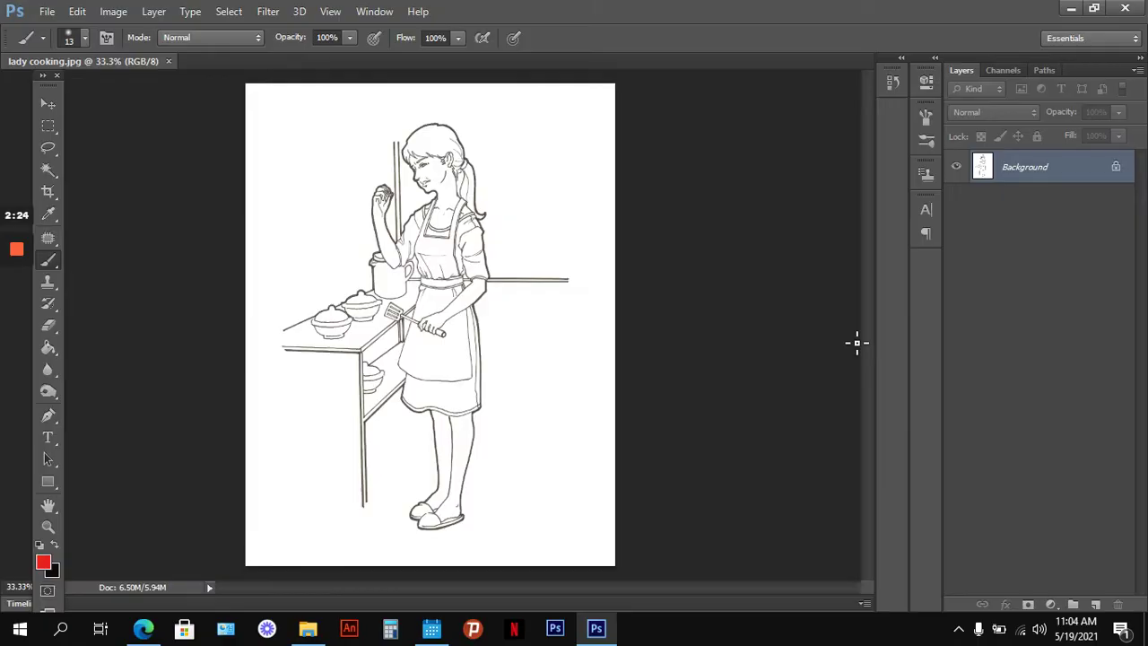
# Step: Zoom to 200% on the woman's head and choose the Lasso tool
pyautogui.hotkey('ctrl', '+')
pyautogui.hotkey('ctrl', '+')
pyautogui.hotkey('ctrl', '+')
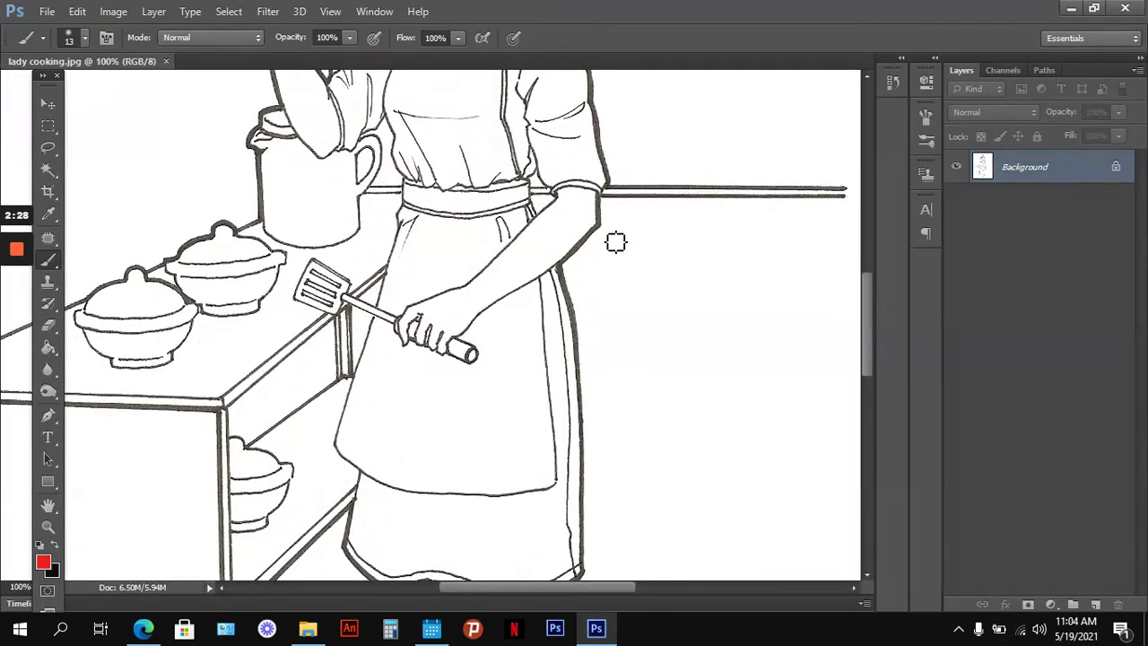
pyautogui.moveTo(550, 173); pyautogui.dragTo(532, 312)
pyautogui.scroll(5, 531, 312)
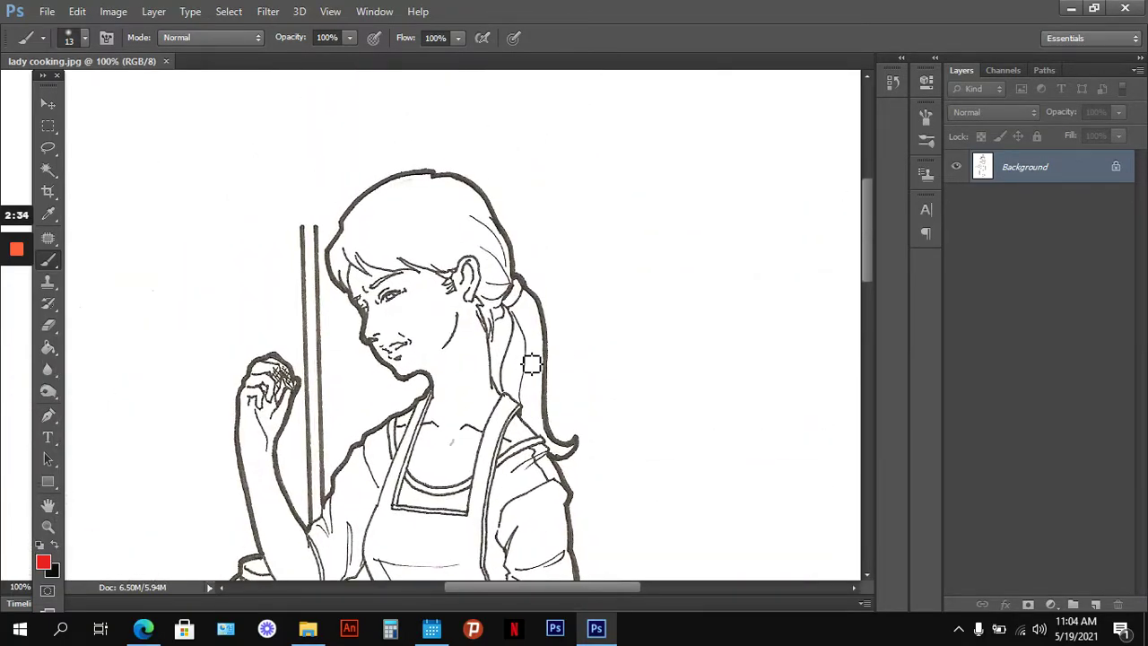
pyautogui.hotkey('ctrl', '+')
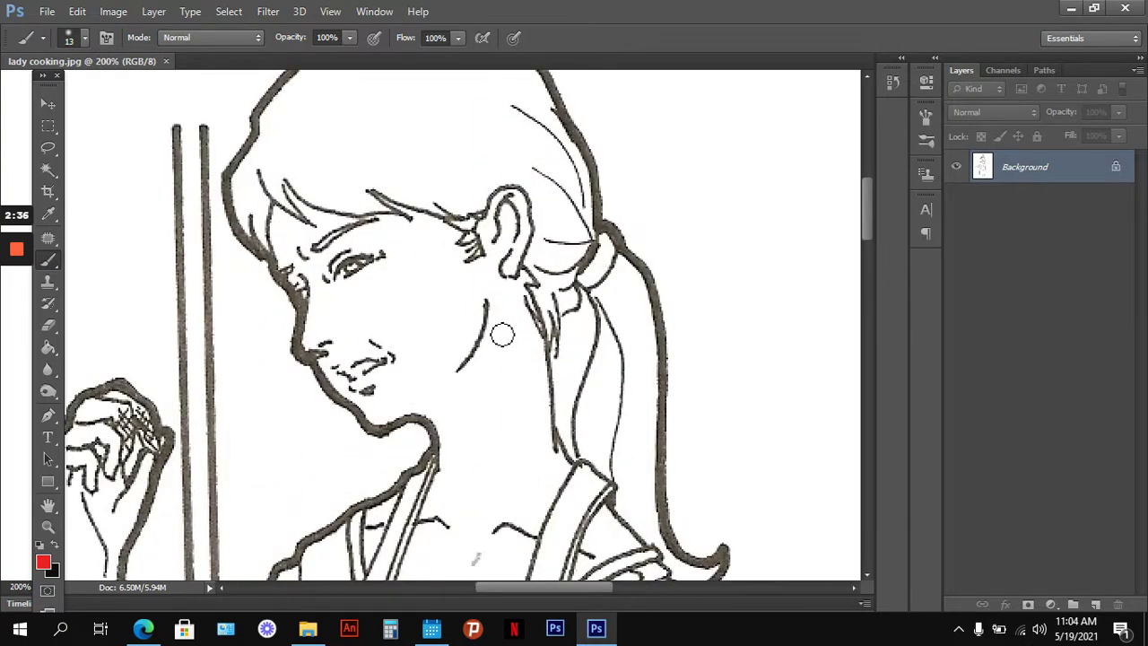
pyautogui.moveTo(494, 325); pyautogui.dragTo(505, 456)
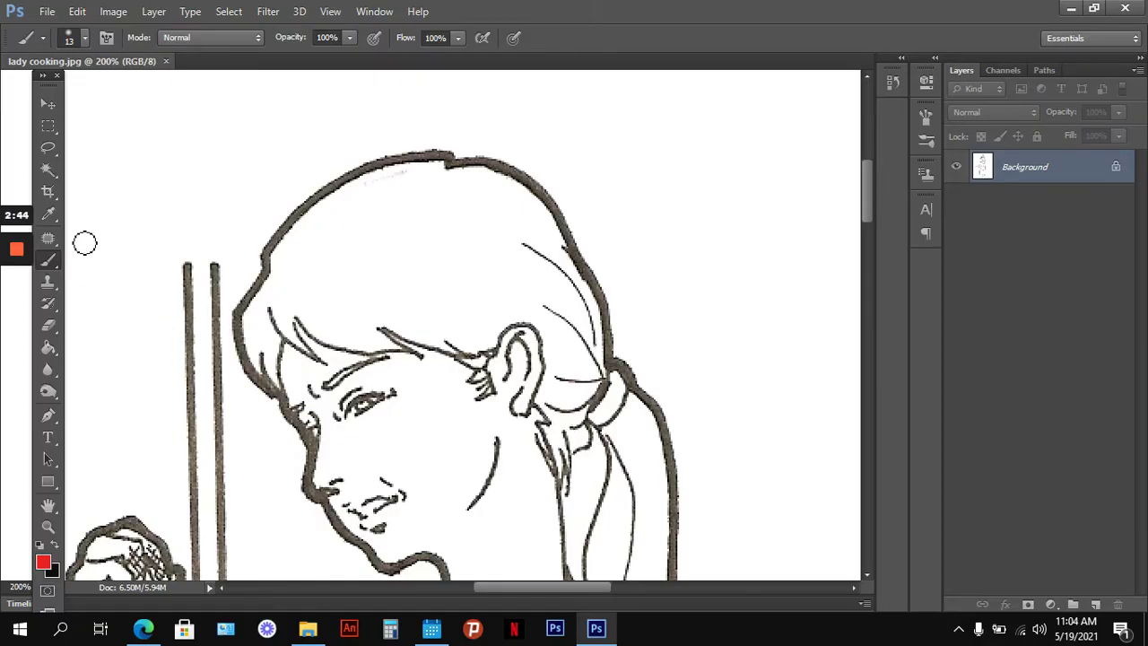
pyautogui.click(47, 148)
pyautogui.rightClick(48, 149)
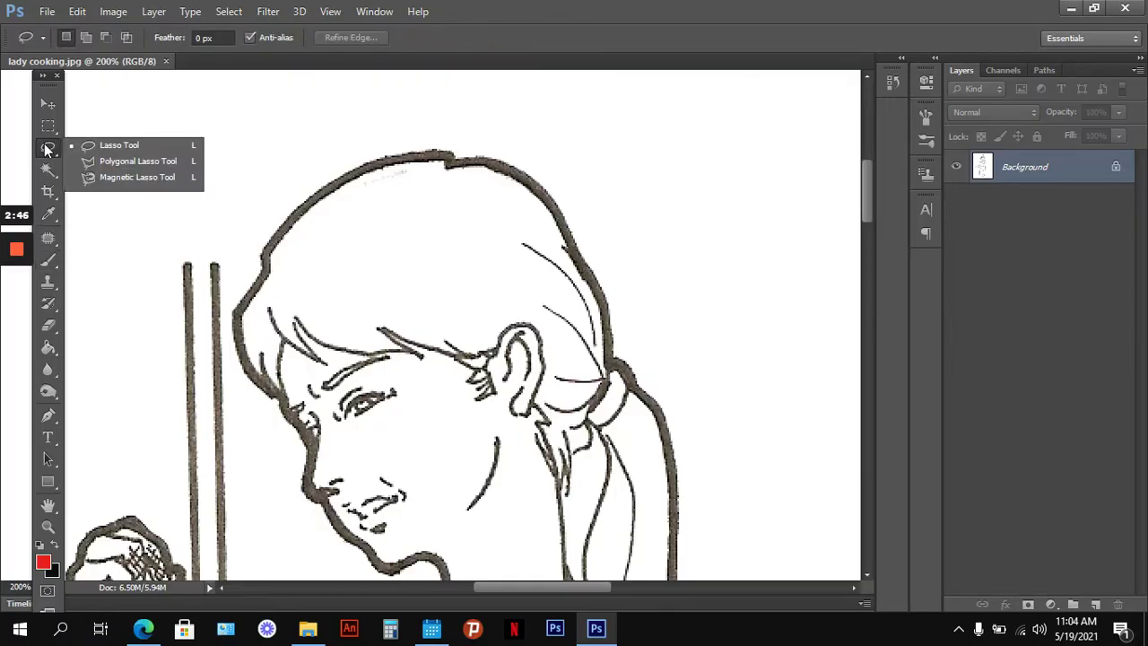
pyautogui.click(115, 162)
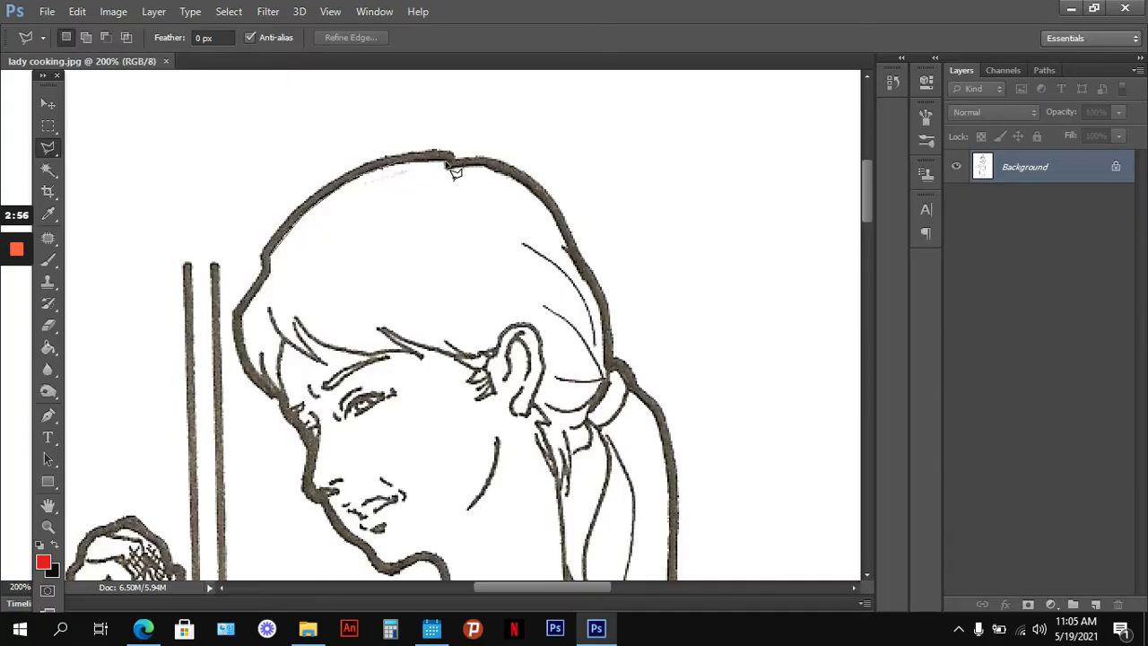
pyautogui.click(542, 195)
pyautogui.doubleClick(272, 255)
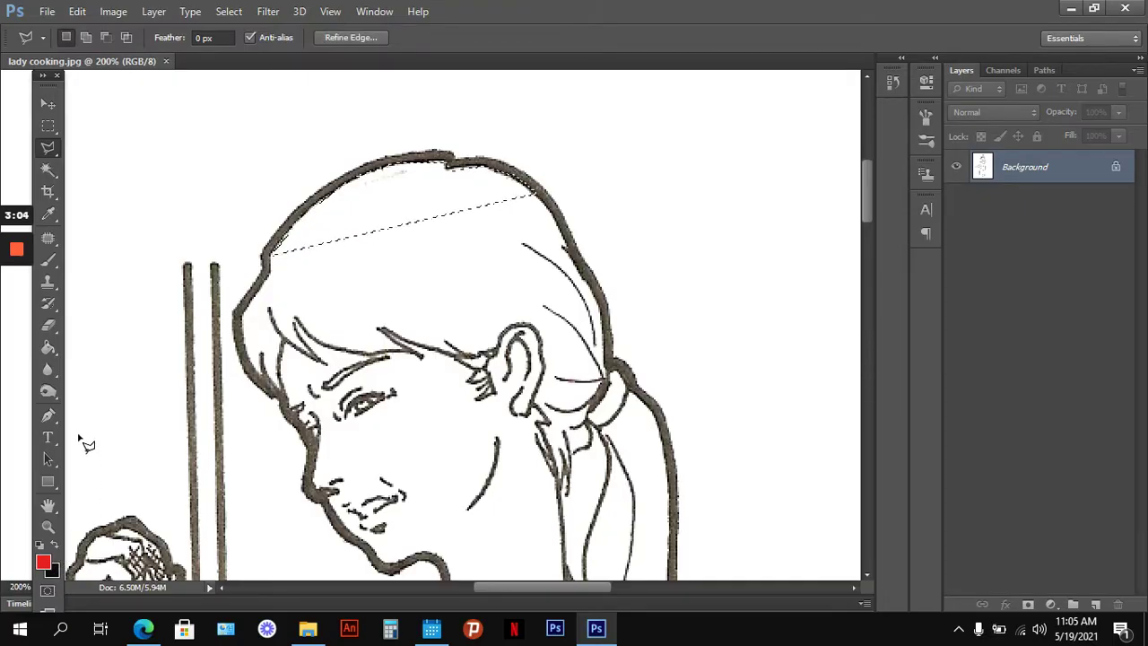
pyautogui.moveTo(55, 347)
pyautogui.mouseDown()
pyautogui.moveTo(86, 346)
pyautogui.moveTo(107, 362)
pyautogui.mouseUp()
pyautogui.press('x')
pyautogui.click(350, 204)
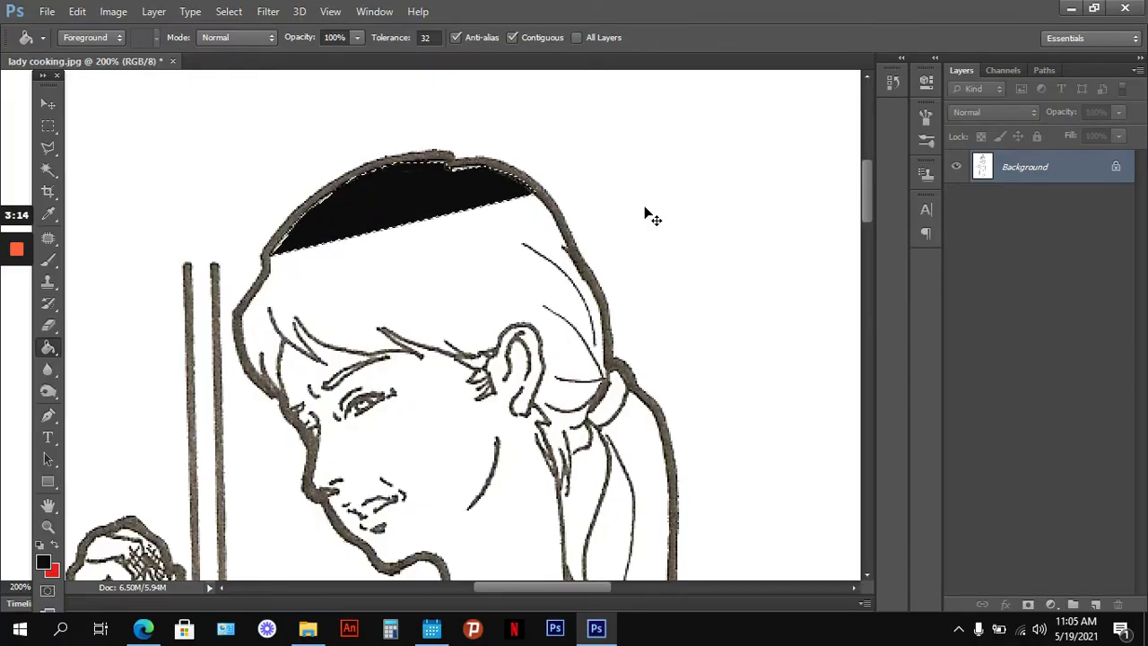
pyautogui.hotkey('ctrl', 'z')
pyautogui.hotkey('ctrl', 'd')
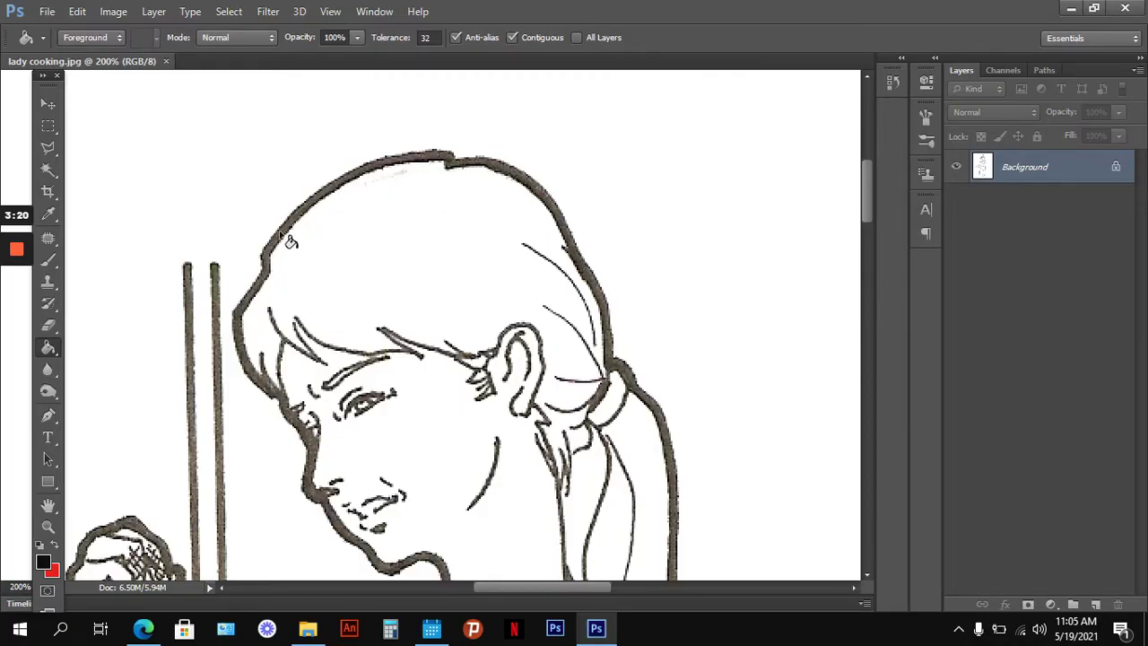
pyautogui.click(44, 105)
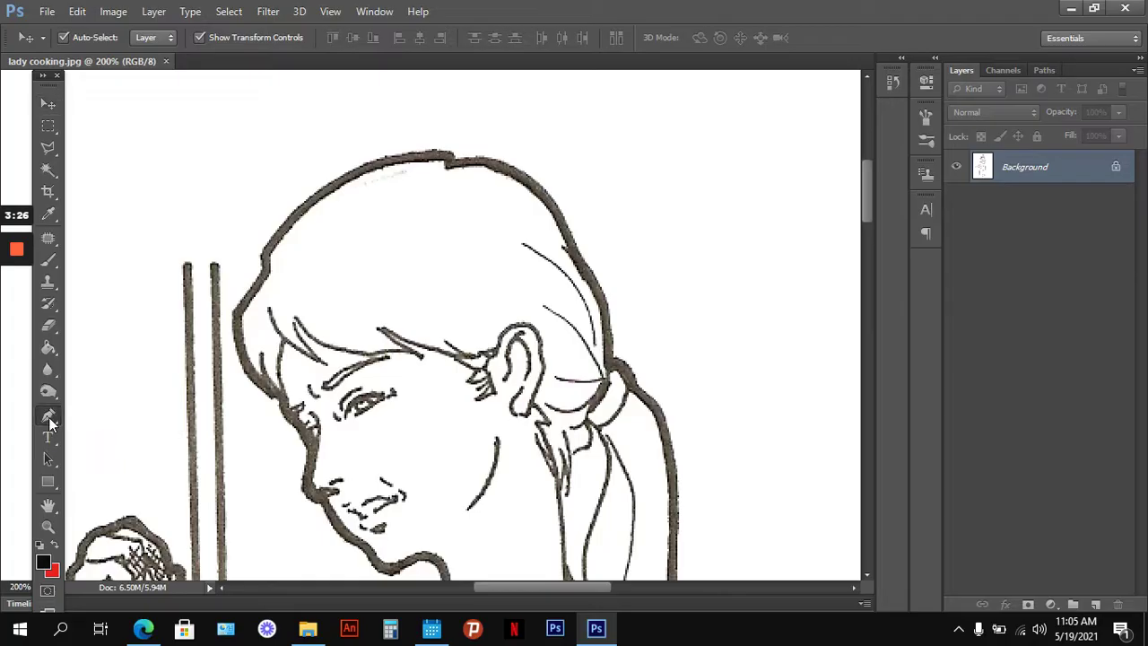
pyautogui.click(49, 418)
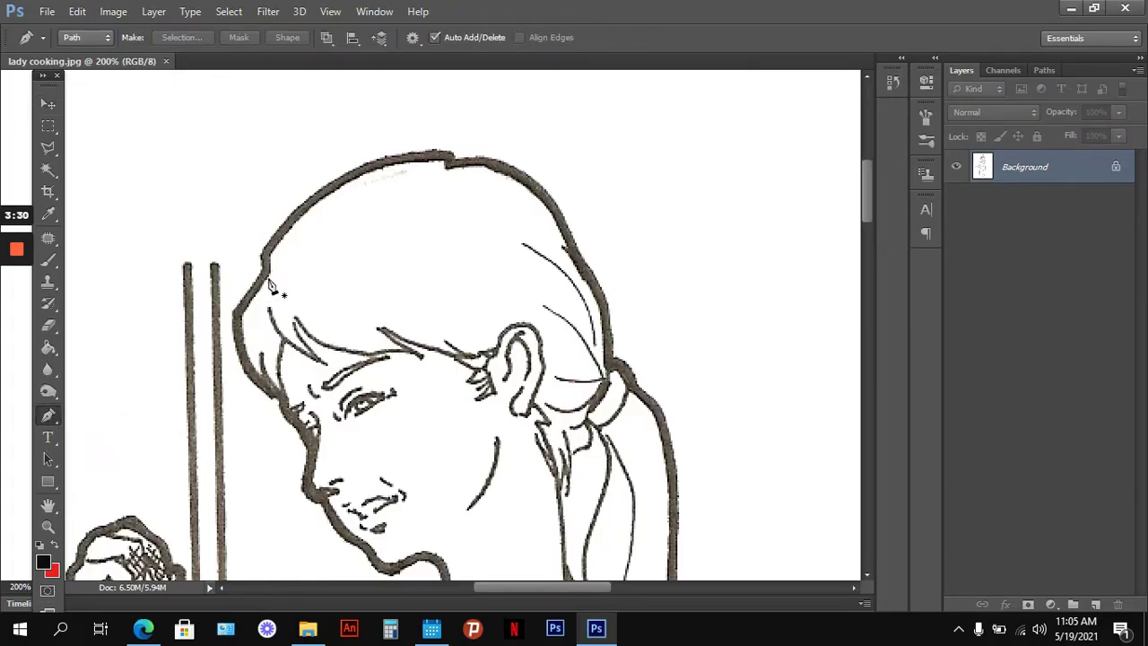
pyautogui.click(269, 279)
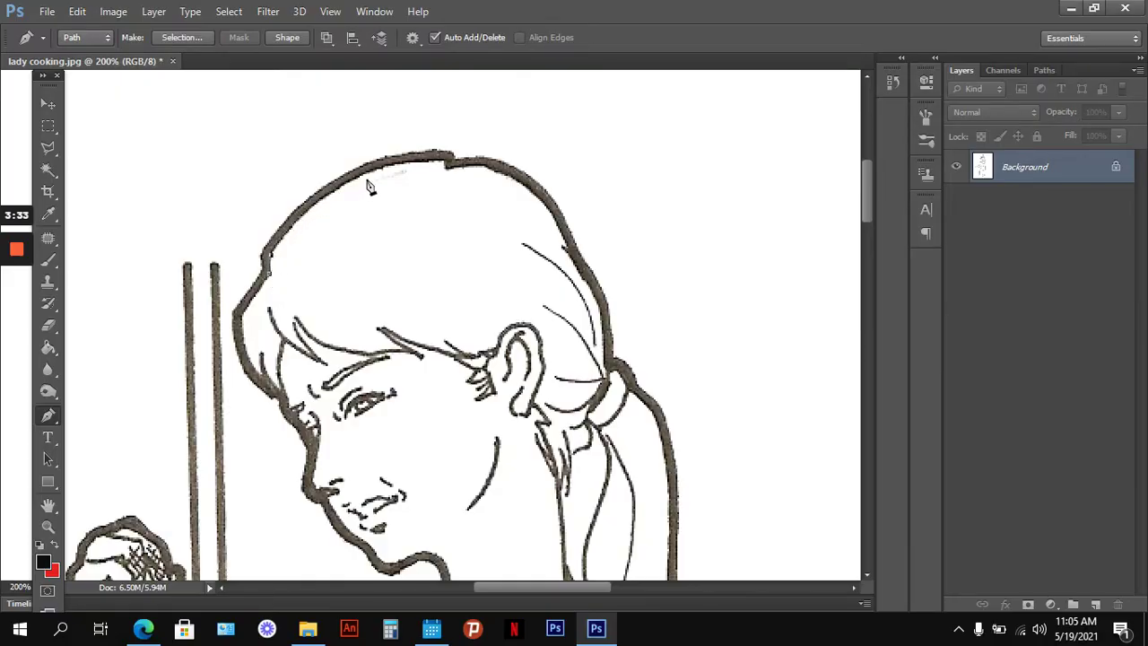
pyautogui.moveTo(442, 162)
pyautogui.mouseDown()
pyautogui.moveTo(536, 163)
pyautogui.moveTo(558, 176)
pyautogui.moveTo(449, 178)
pyautogui.moveTo(444, 165)
pyautogui.mouseUp()
pyautogui.moveTo(557, 217); pyautogui.dragTo(603, 299)
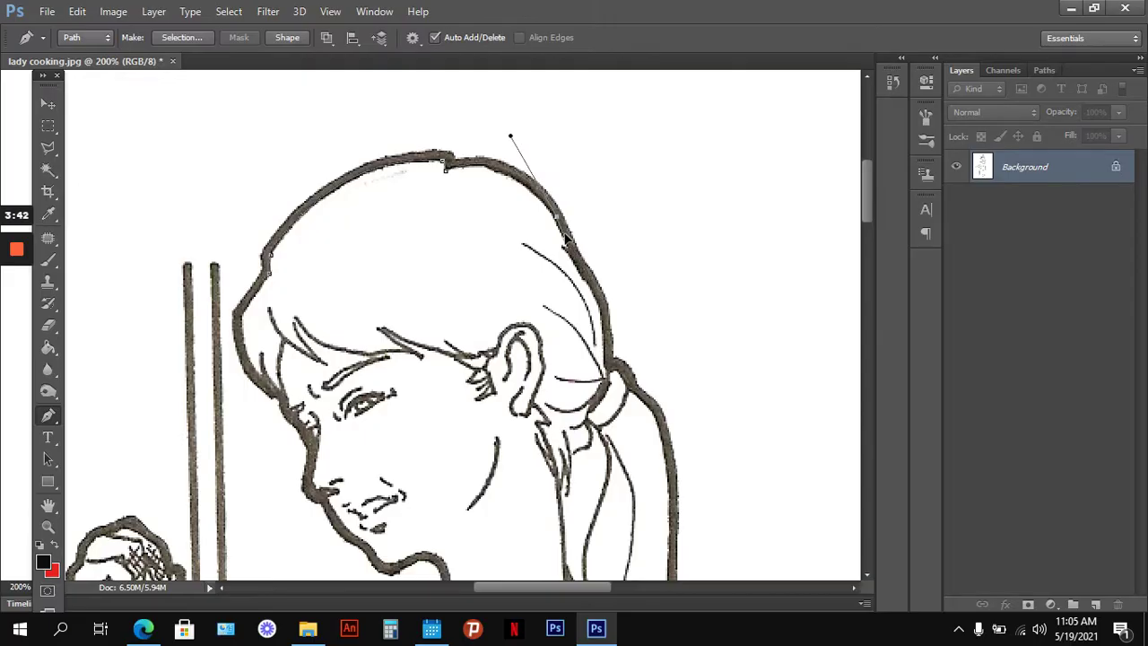
pyautogui.click(271, 274)
pyautogui.rightClick(320, 247)
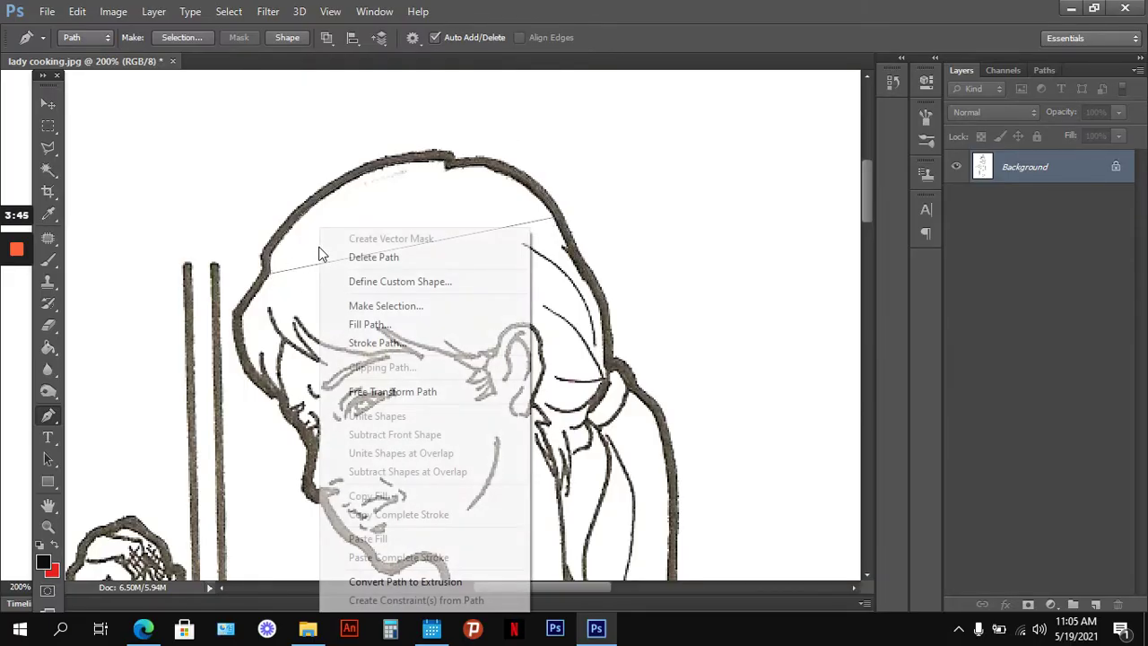
pyautogui.click(403, 305)
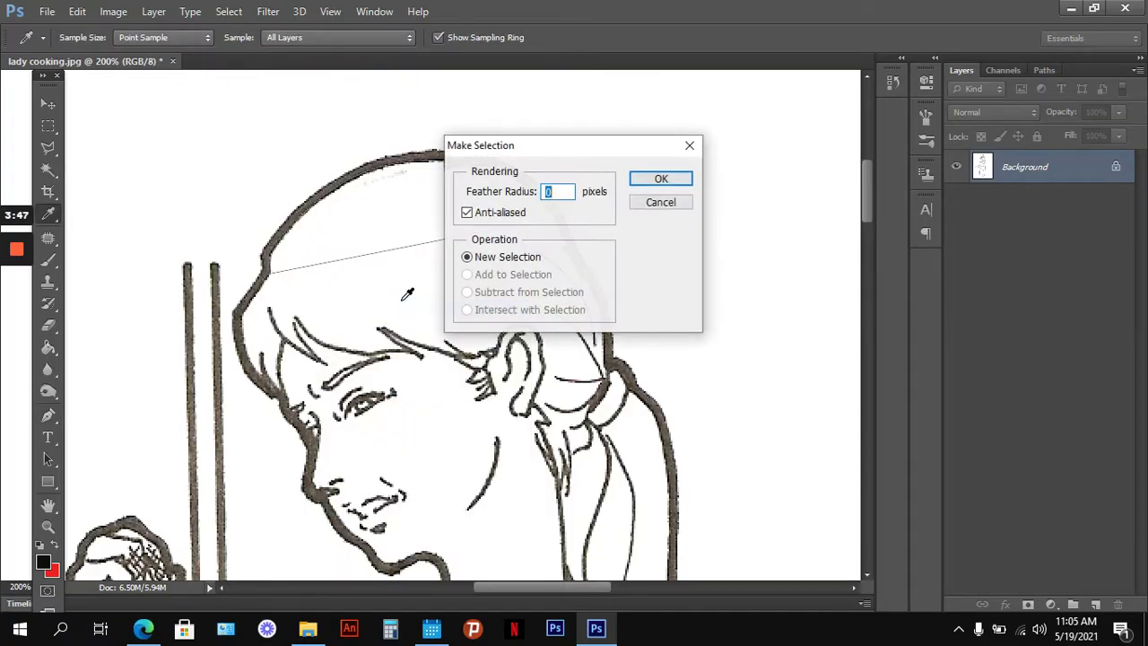
pyautogui.click(686, 179)
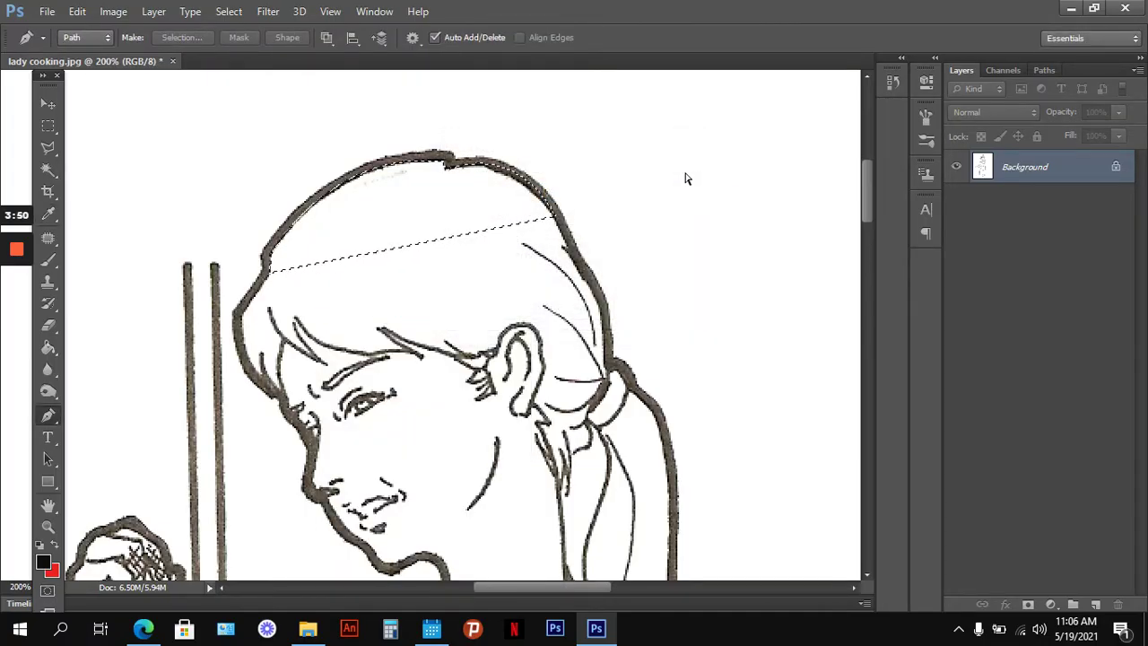
pyautogui.hotkey('ctrl', 'BackSpace')
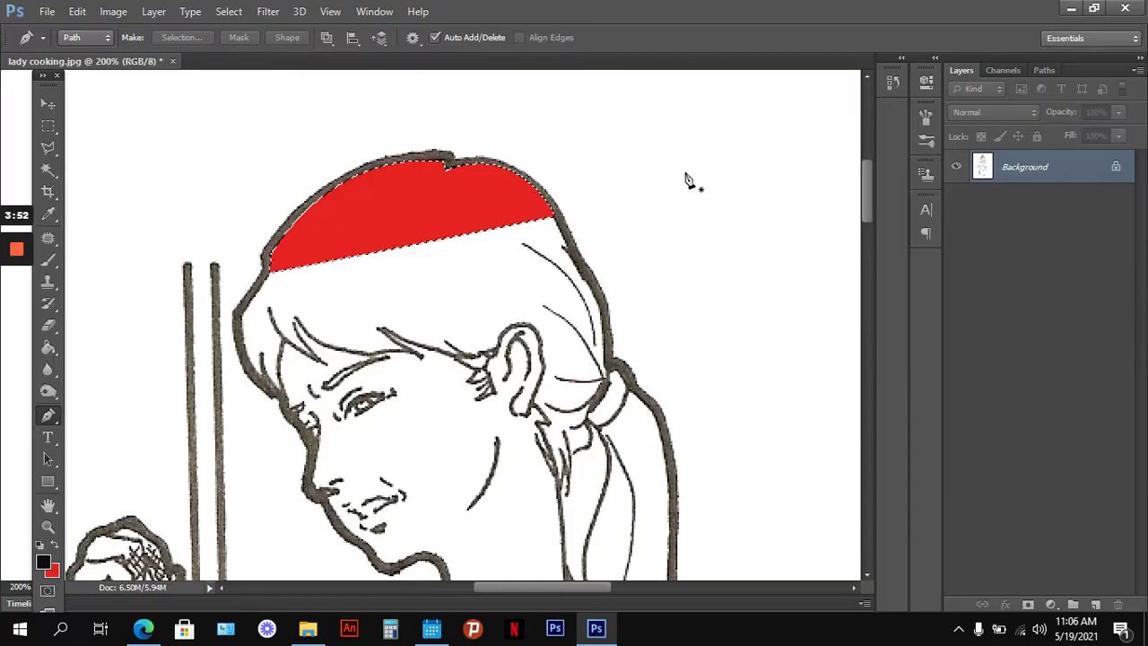
pyautogui.click(48, 103)
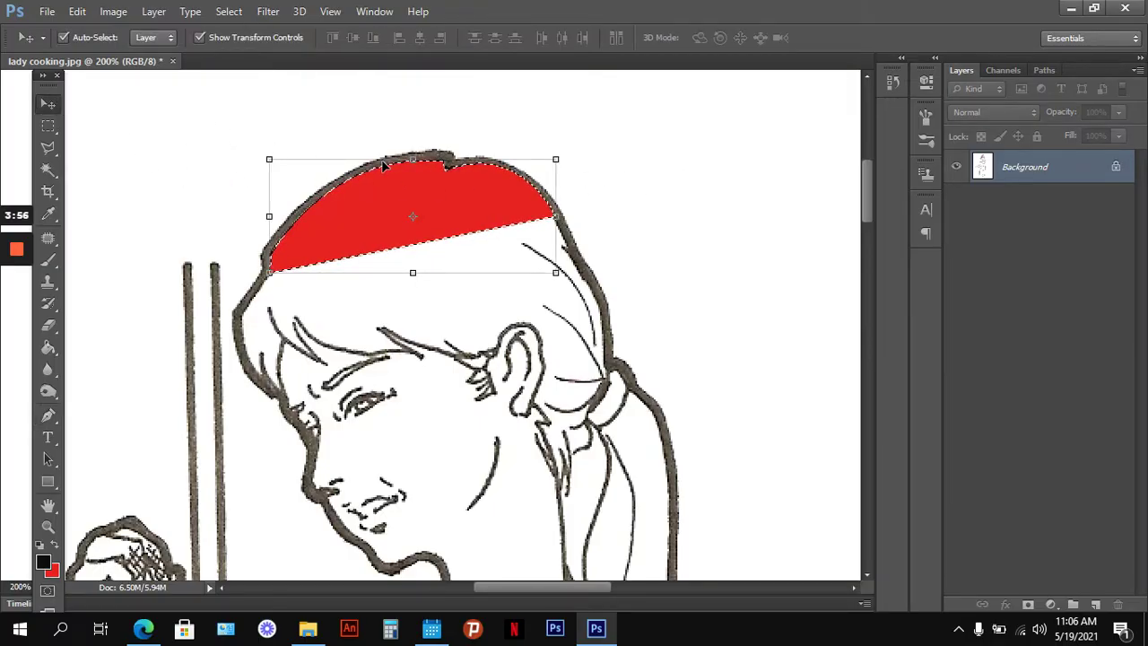
pyautogui.hotkey('ctrl', 'z')
pyautogui.hotkey('ctrl', 'd')
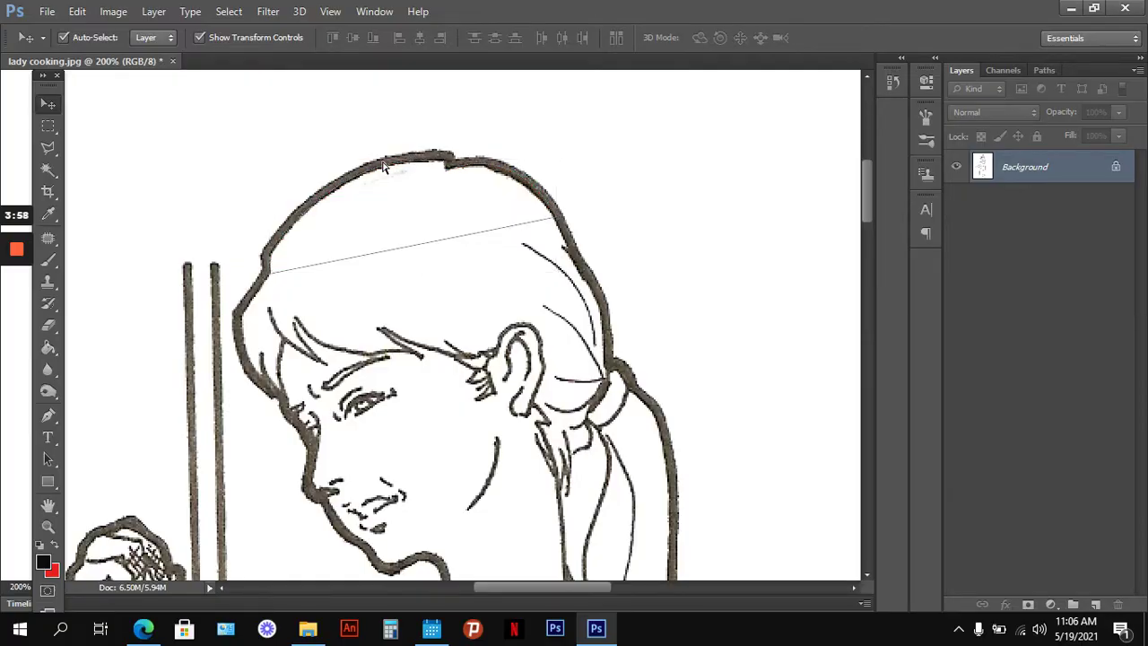
pyautogui.hotkey('ctrl', 'alt', 'z')
pyautogui.hotkey('ctrl', 'alt', 'z')
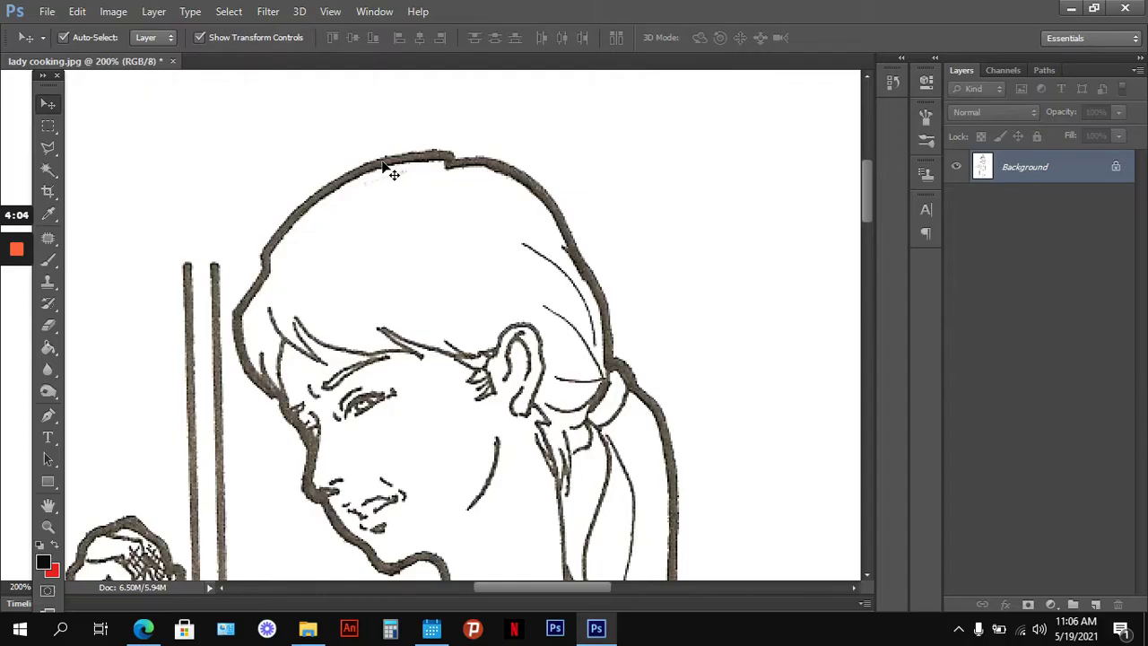
# Step: Choose the Magic Wand tool and select the white area inside the hair
pyautogui.click(50, 168)
pyautogui.click(51, 168)
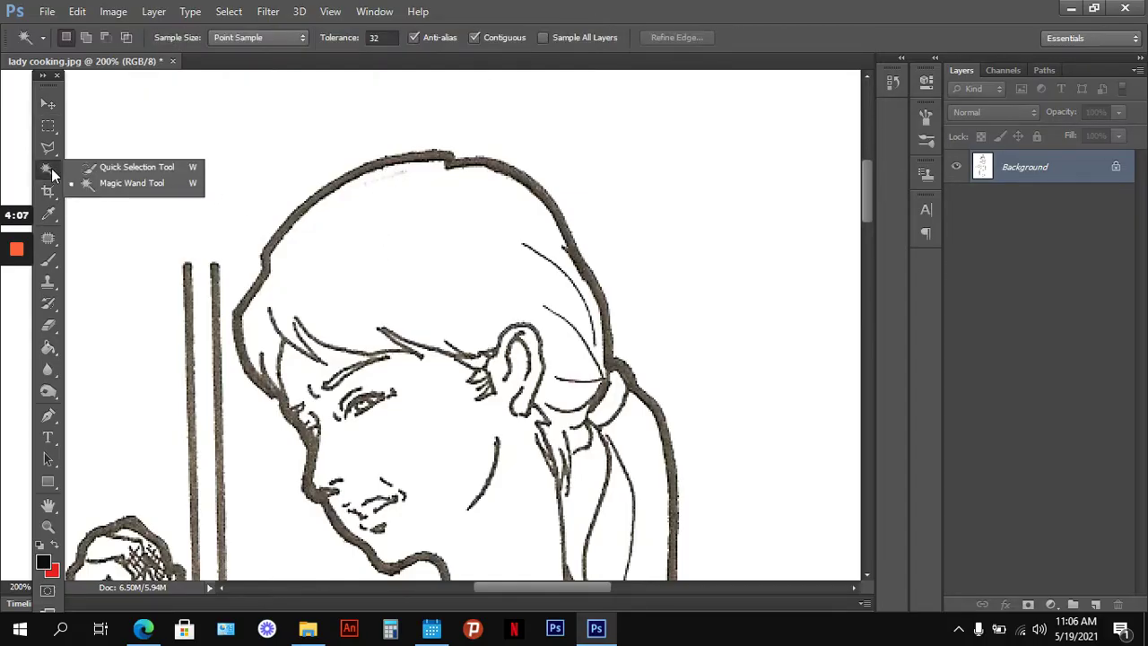
pyautogui.click(121, 184)
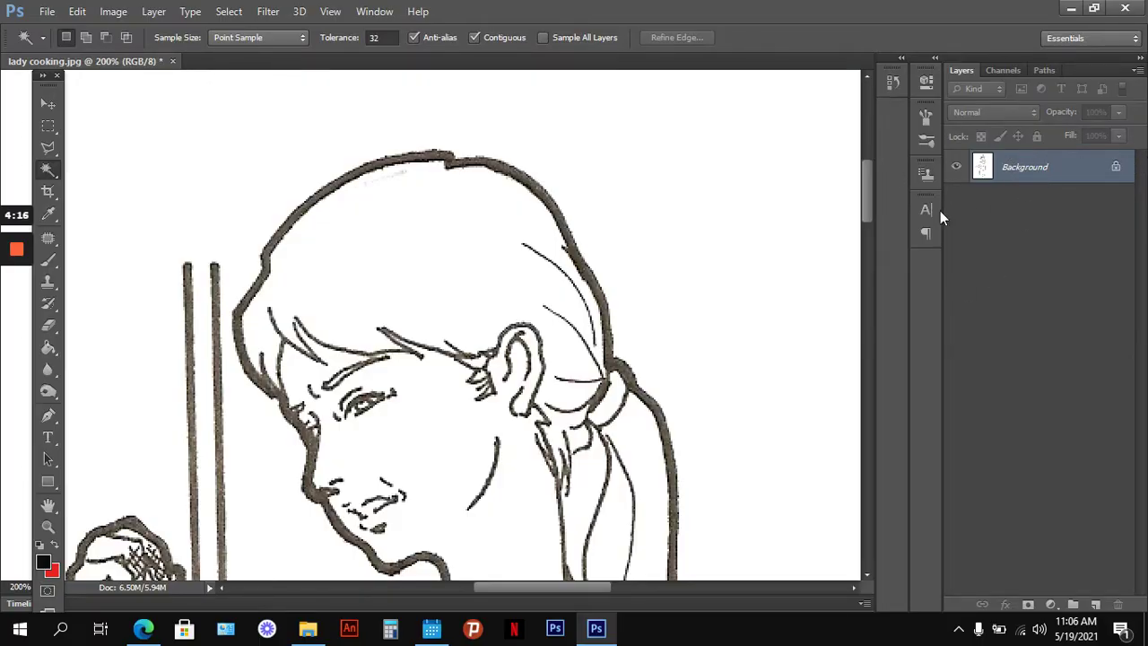
pyautogui.click(488, 270)
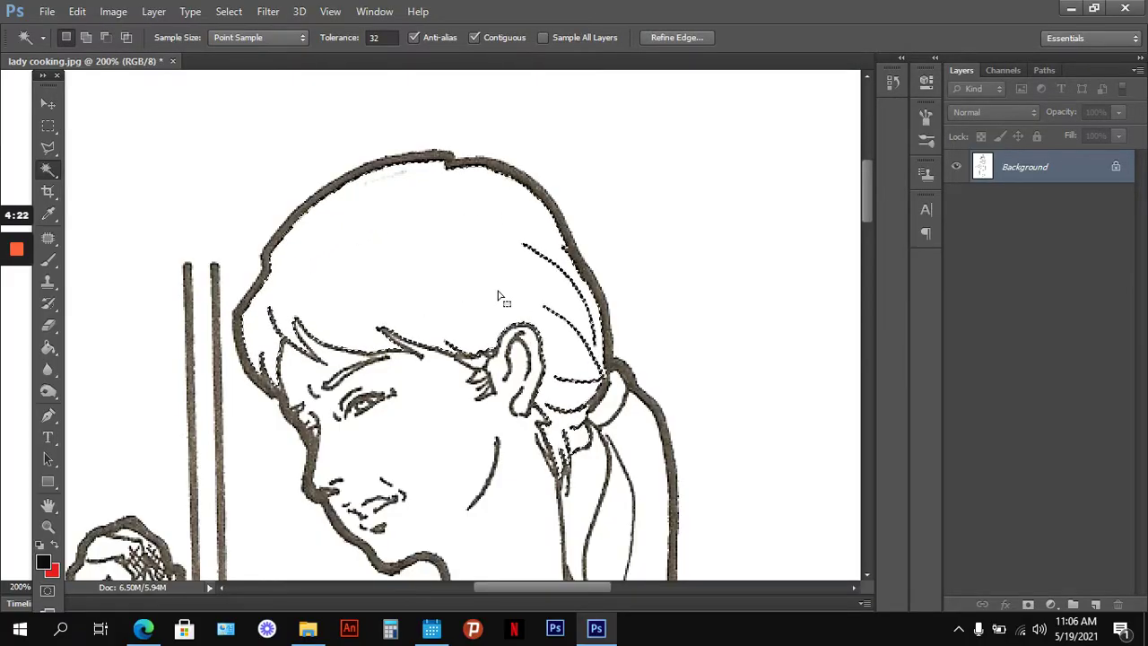
pyautogui.moveTo(500, 299); pyautogui.dragTo(468, 164)
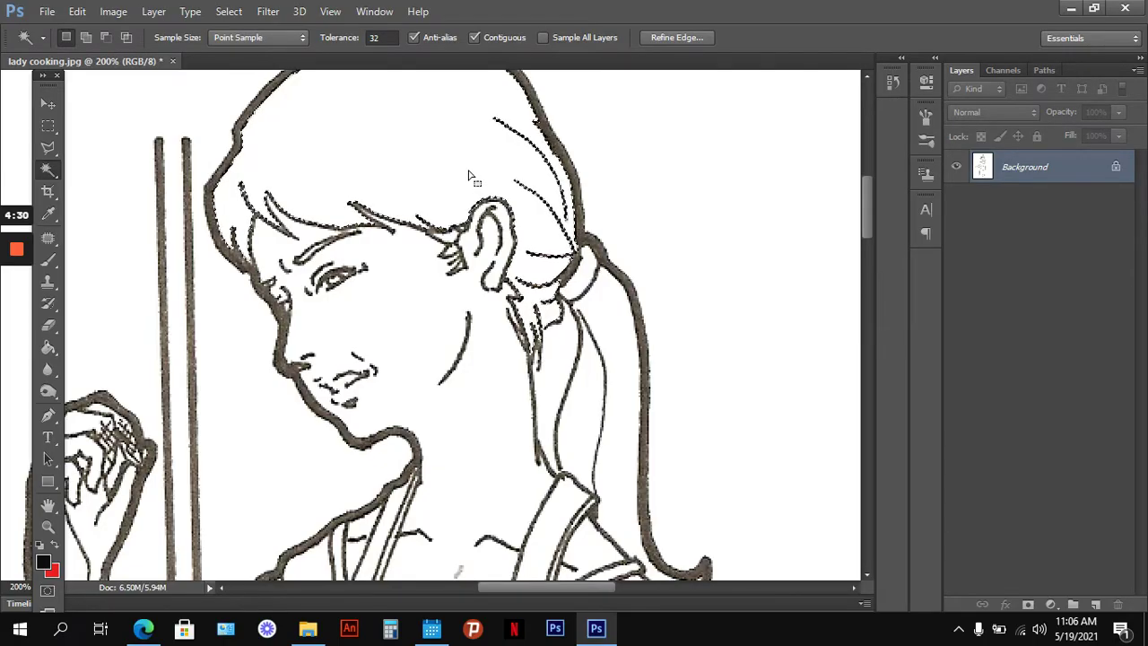
# Step: Add the gaps near the ear, the right hair strand and the ponytail to the selection
pyautogui.press('shift')
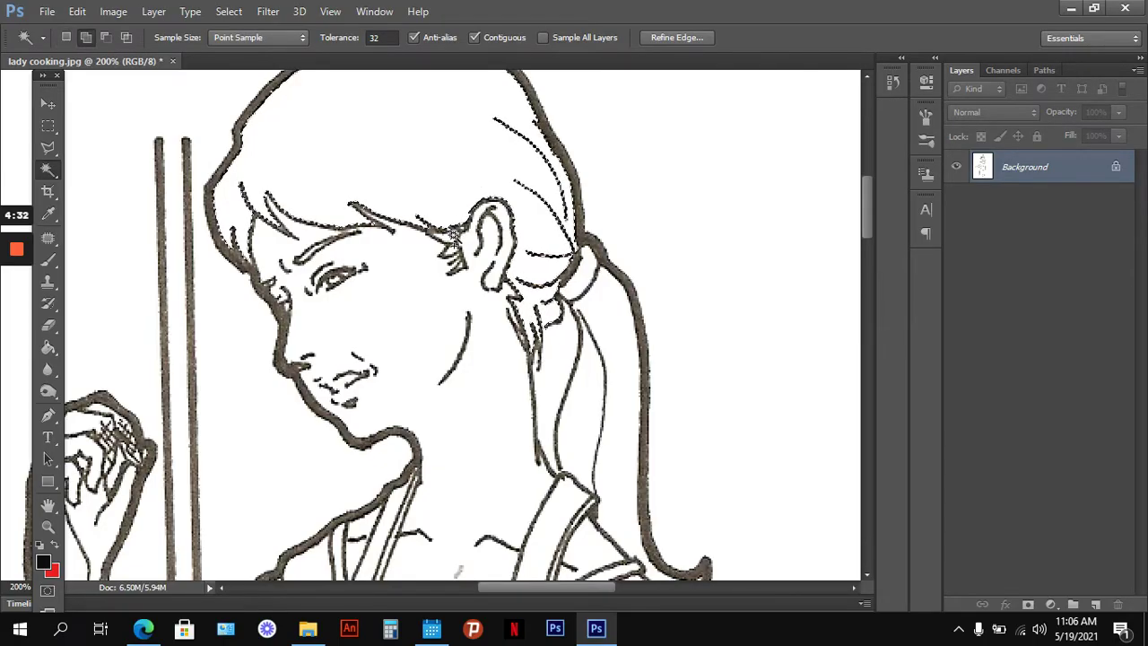
pyautogui.press('shift')
pyautogui.press('shift')
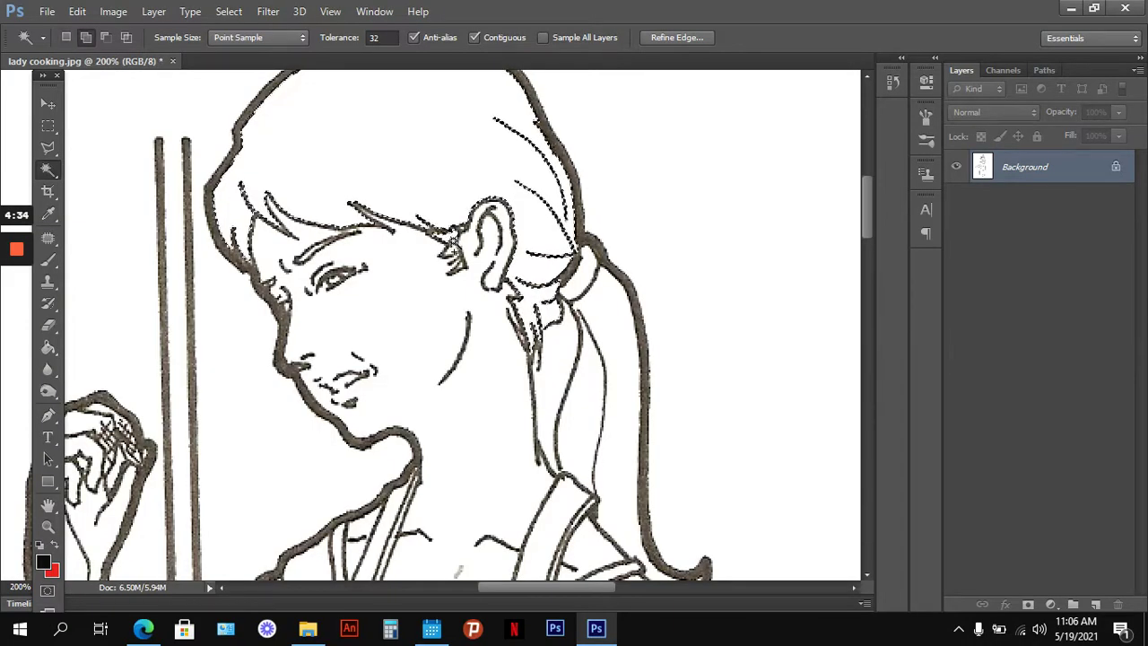
pyautogui.press('shift')
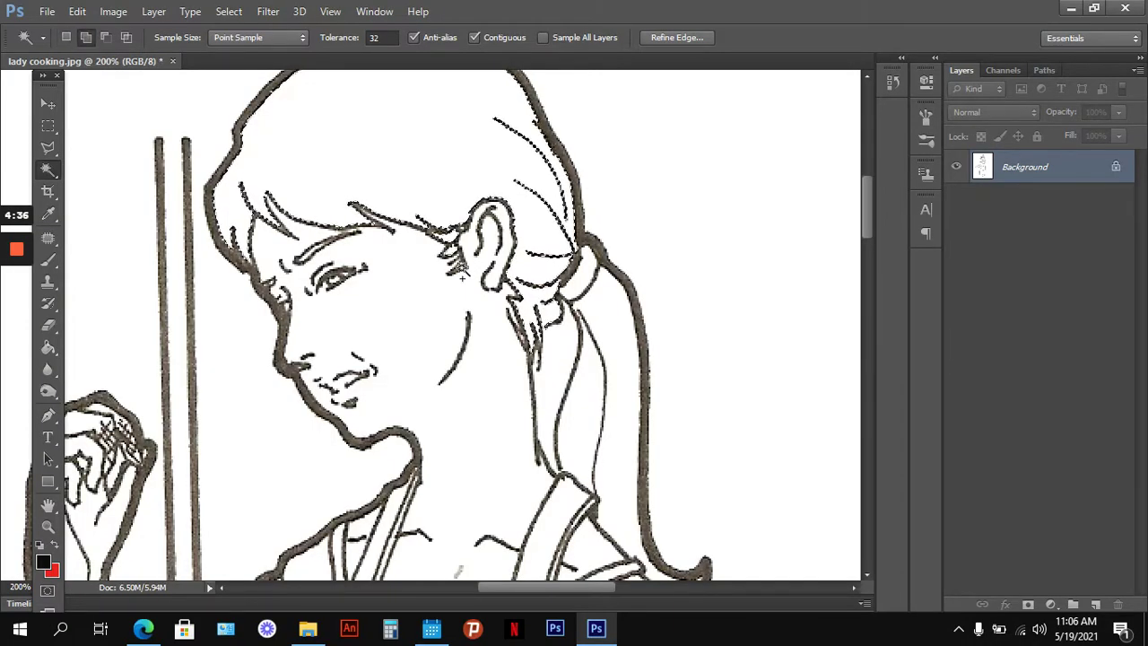
pyautogui.keyDown('shift'); pyautogui.click(463, 277); pyautogui.keyUp('shift')
pyautogui.hotkey('ctrl', '+')
pyautogui.hotkey('ctrl', '+')
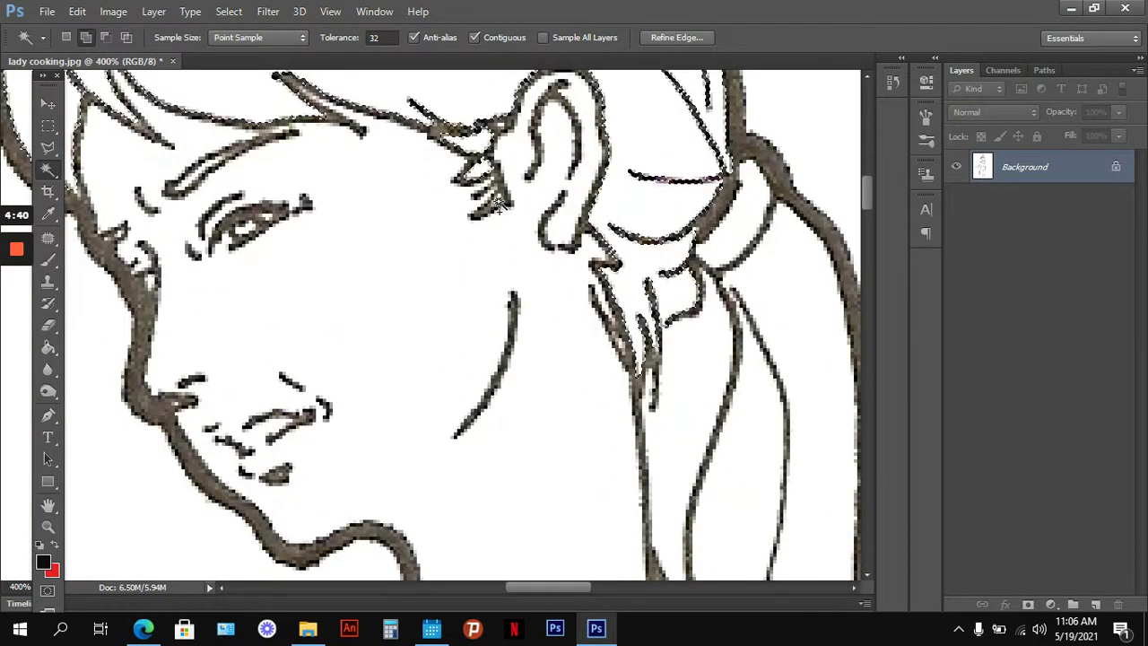
pyautogui.hotkey('ctrl', '-')
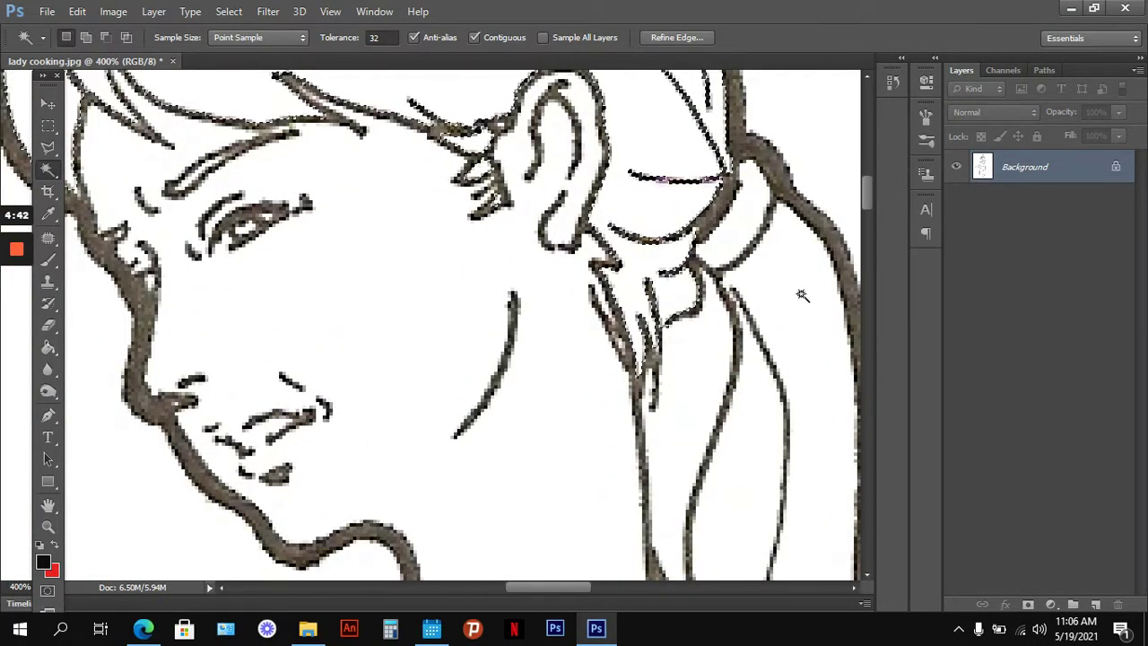
pyautogui.hotkey('ctrl', '-')
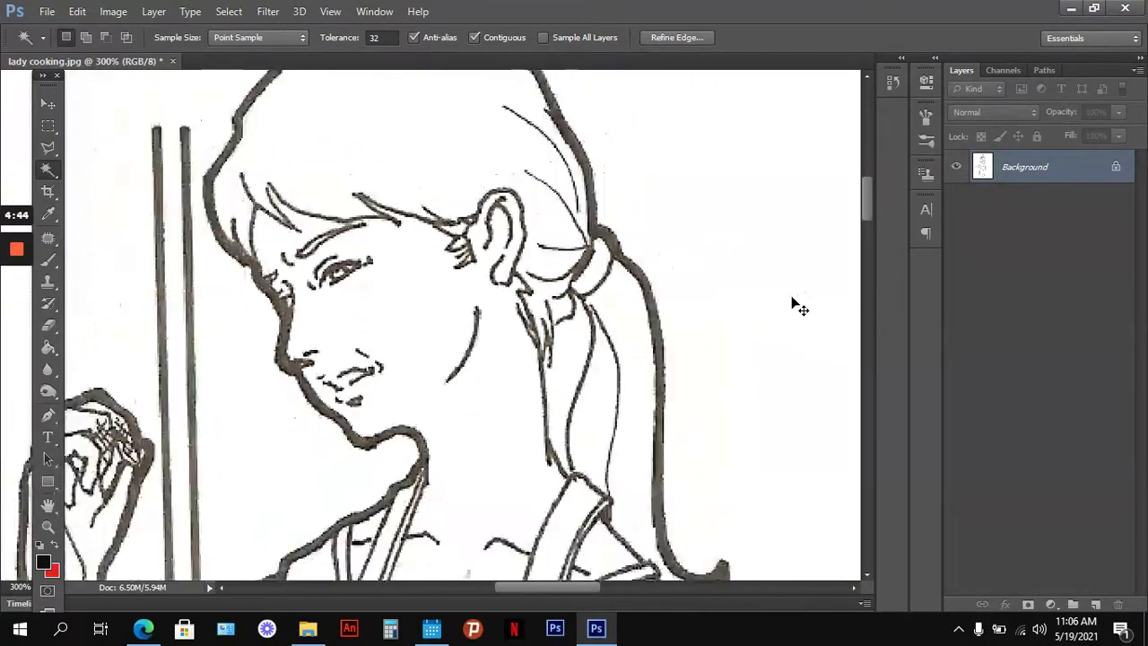
pyautogui.keyDown('shift'); pyautogui.click(612, 404); pyautogui.keyUp('shift')
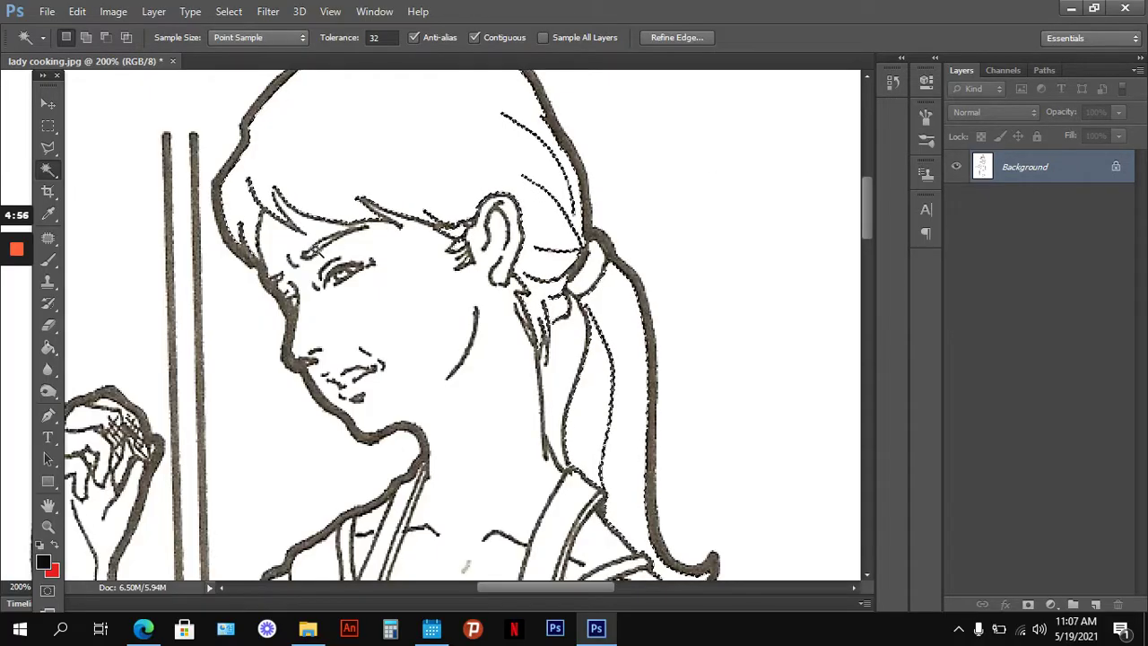
pyautogui.press('shift')
pyautogui.keyDown('shift'); pyautogui.click(316, 254); pyautogui.keyUp('shift')
# Step: Create a new empty layer named 'hair' via Layer > New > Layer
pyautogui.click(153, 11)
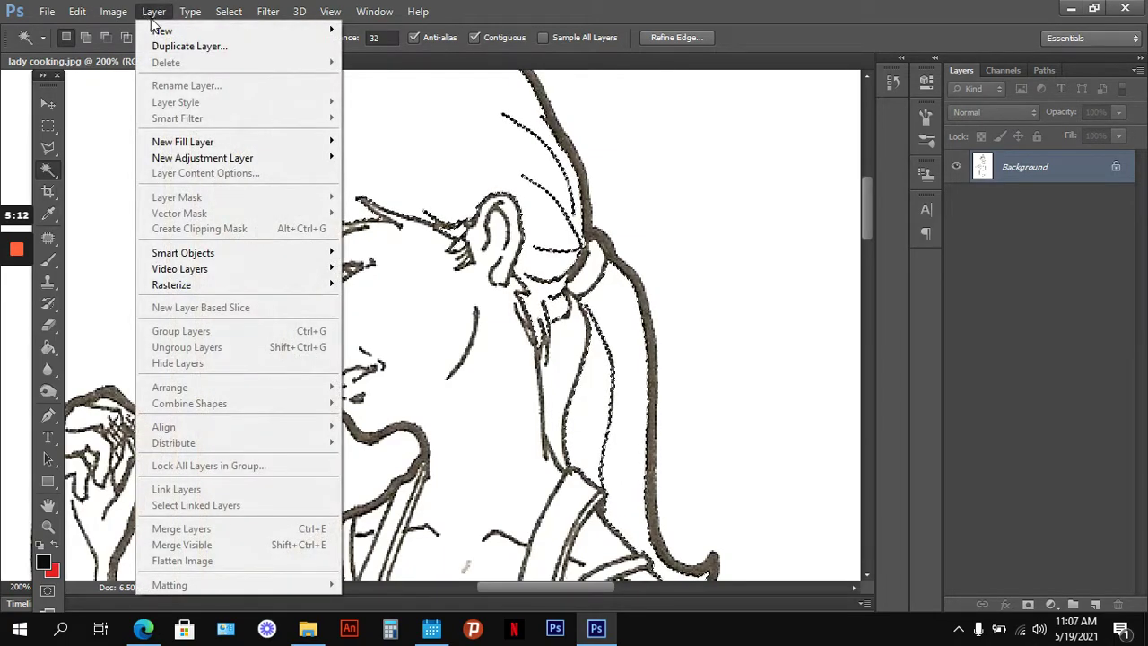
pyautogui.moveTo(158, 32)
pyautogui.click(363, 33)
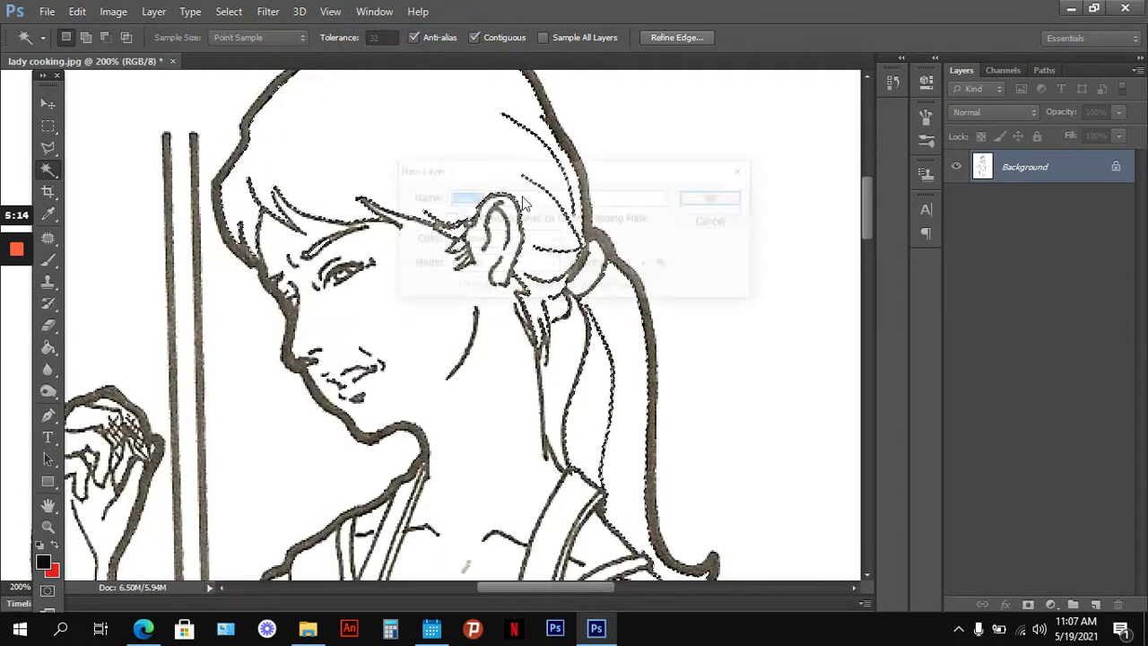
pyautogui.write('hair')
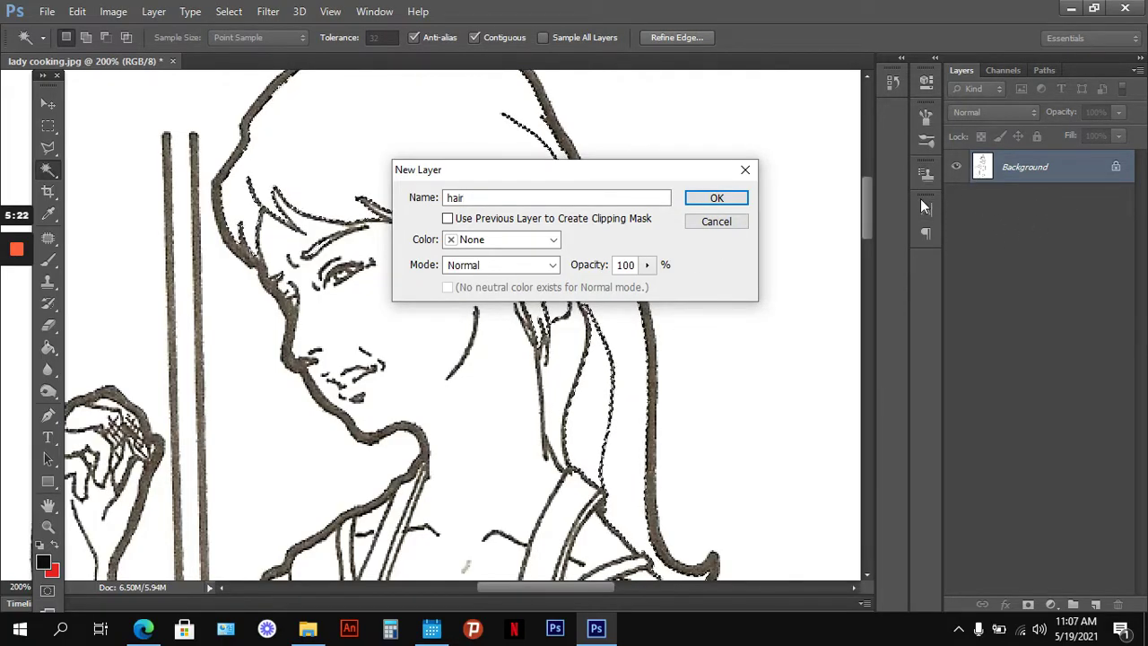
pyautogui.click(733, 201)
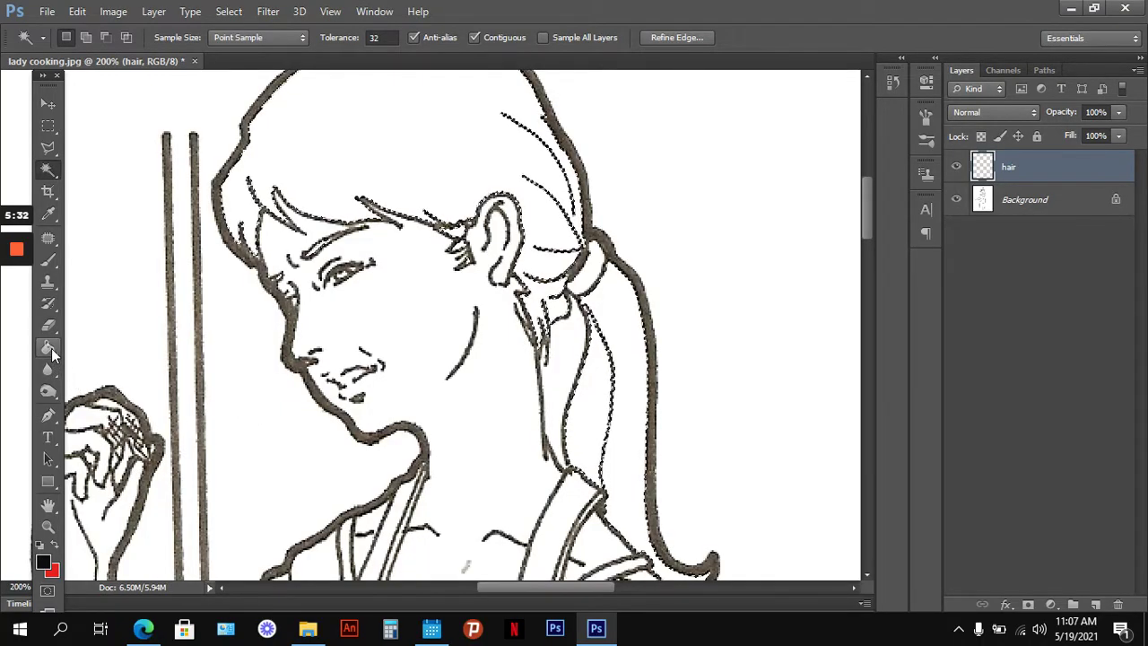
# Step: Set the foreground colour to bright yellow fad819
pyautogui.click(43, 562)
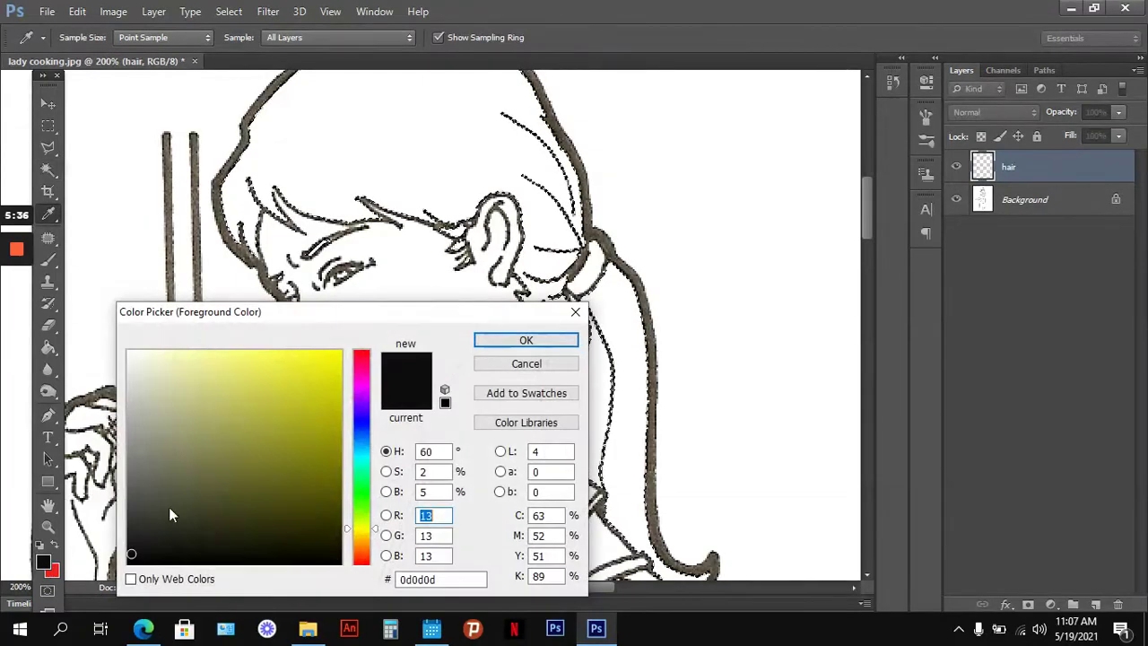
pyautogui.moveTo(318, 313); pyautogui.dragTo(384, 267)
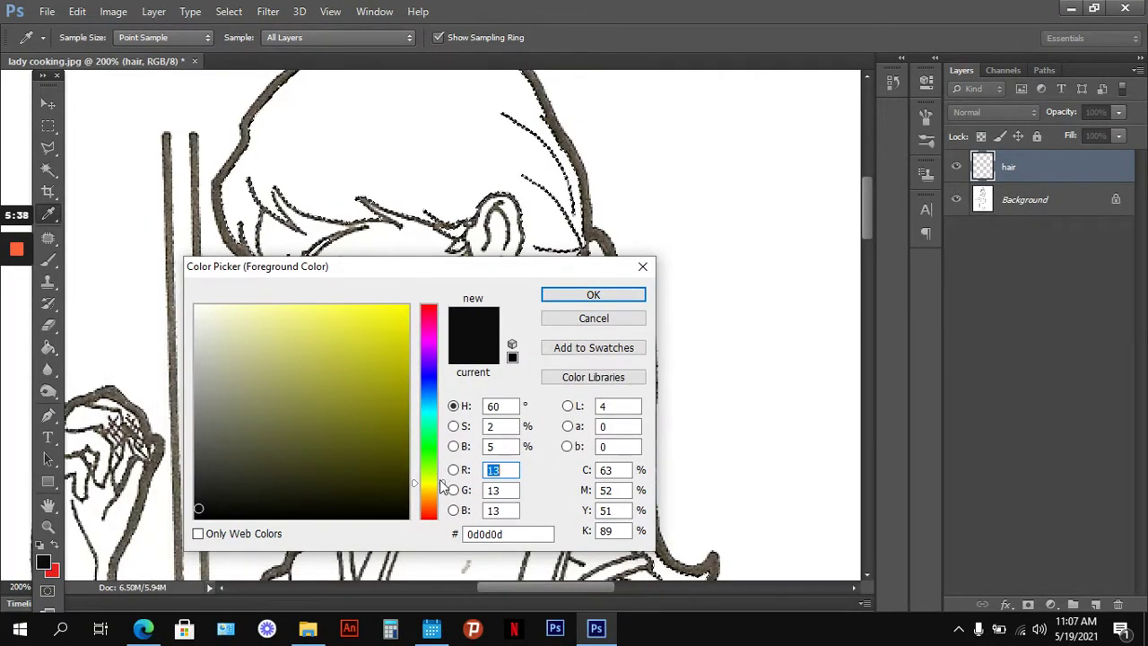
pyautogui.click(434, 492)
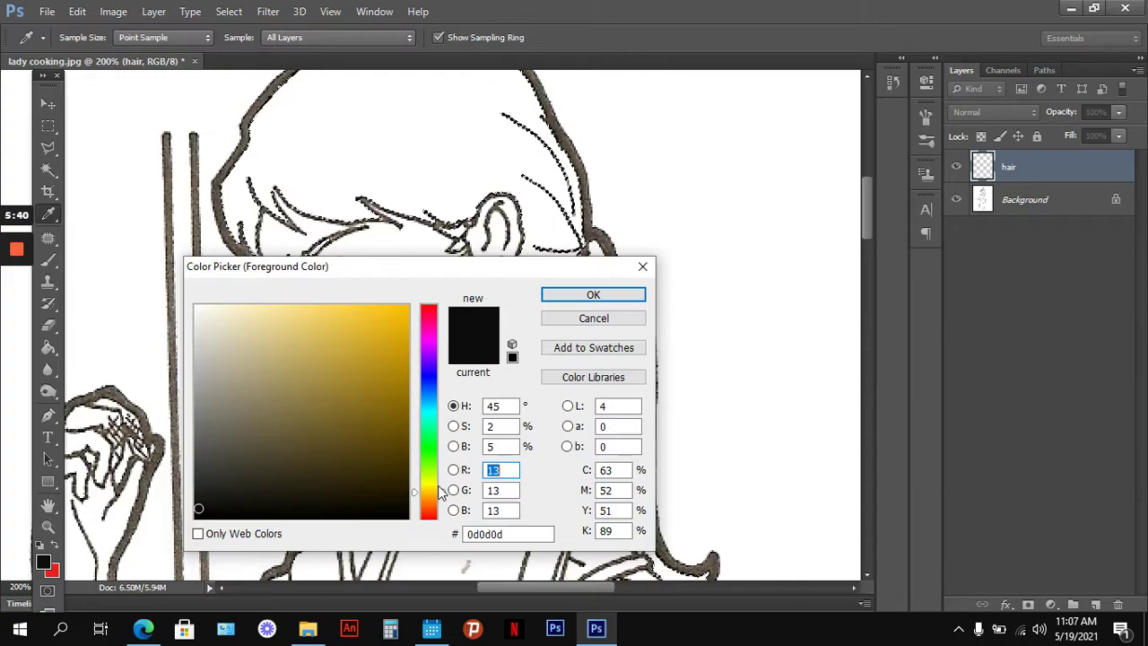
pyautogui.click(440, 488)
pyautogui.click(431, 488)
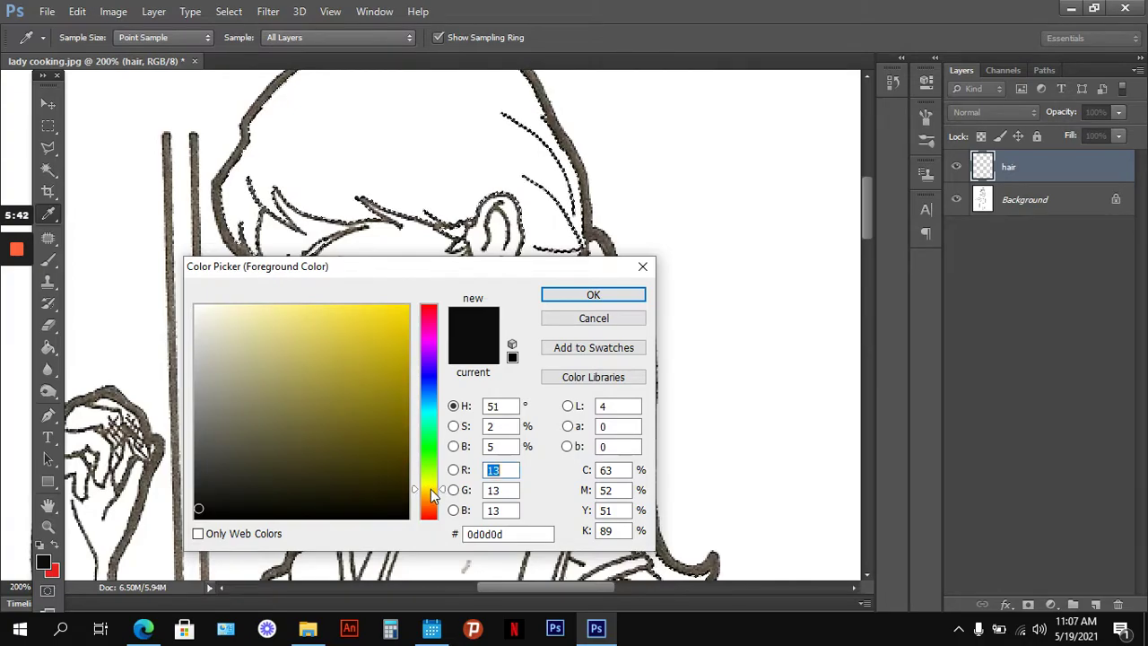
pyautogui.click(387, 309)
pyautogui.press('w')
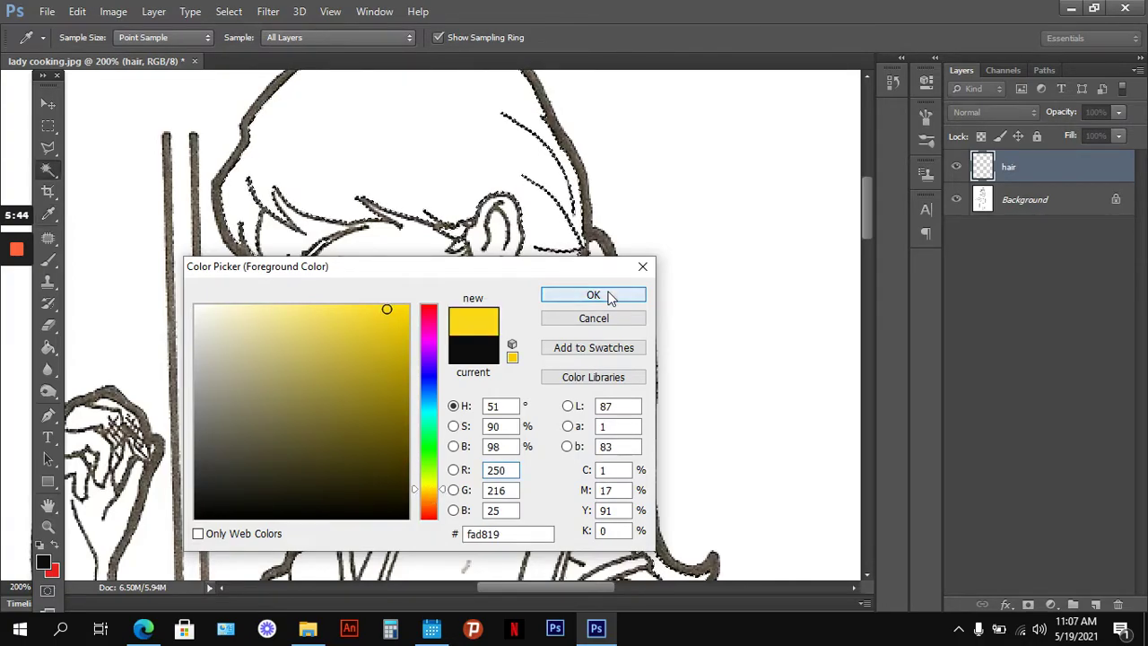
pyautogui.click(610, 298)
# Step: Set the background colour to dark brown 362303
pyautogui.click(51, 571)
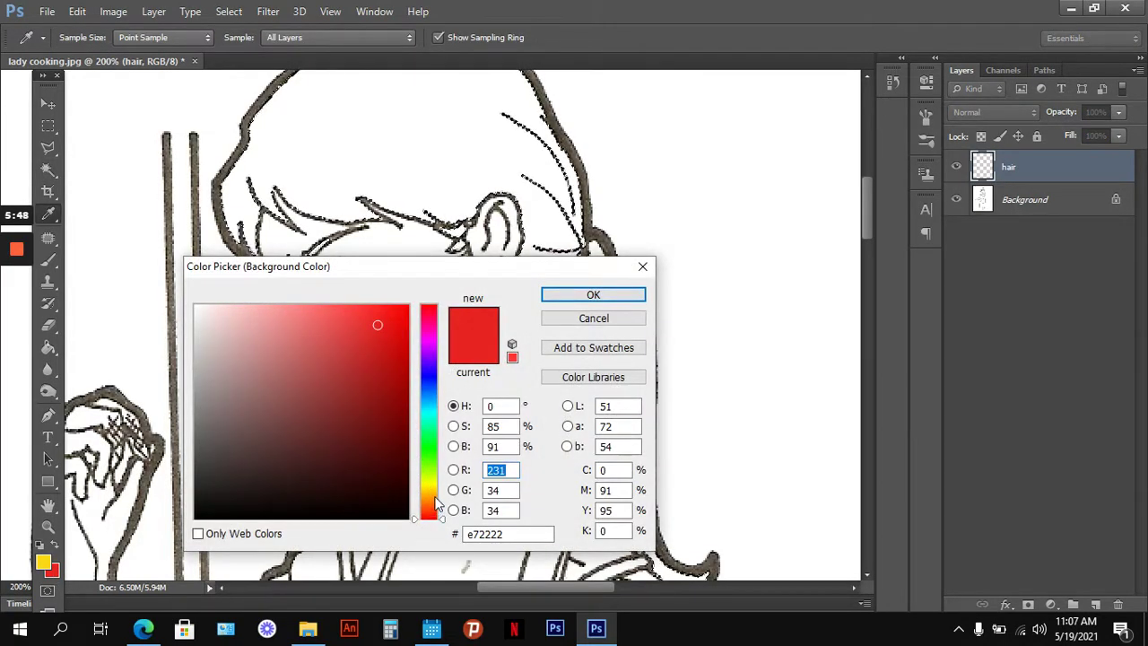
pyautogui.click(433, 496)
pyautogui.click(398, 473)
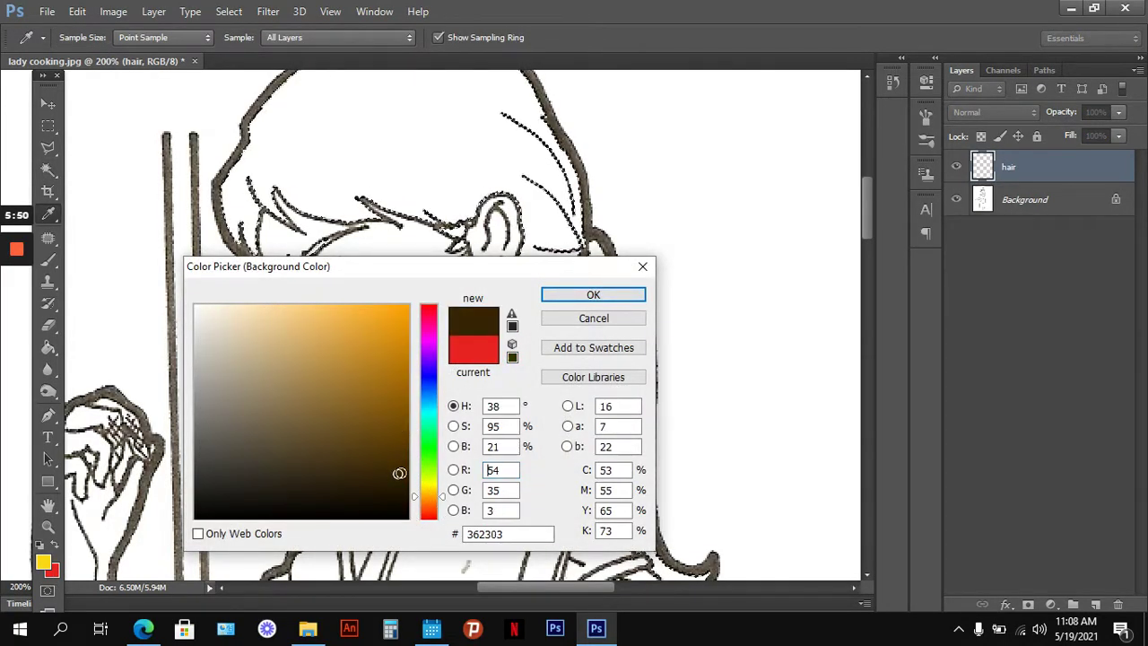
pyautogui.click(599, 298)
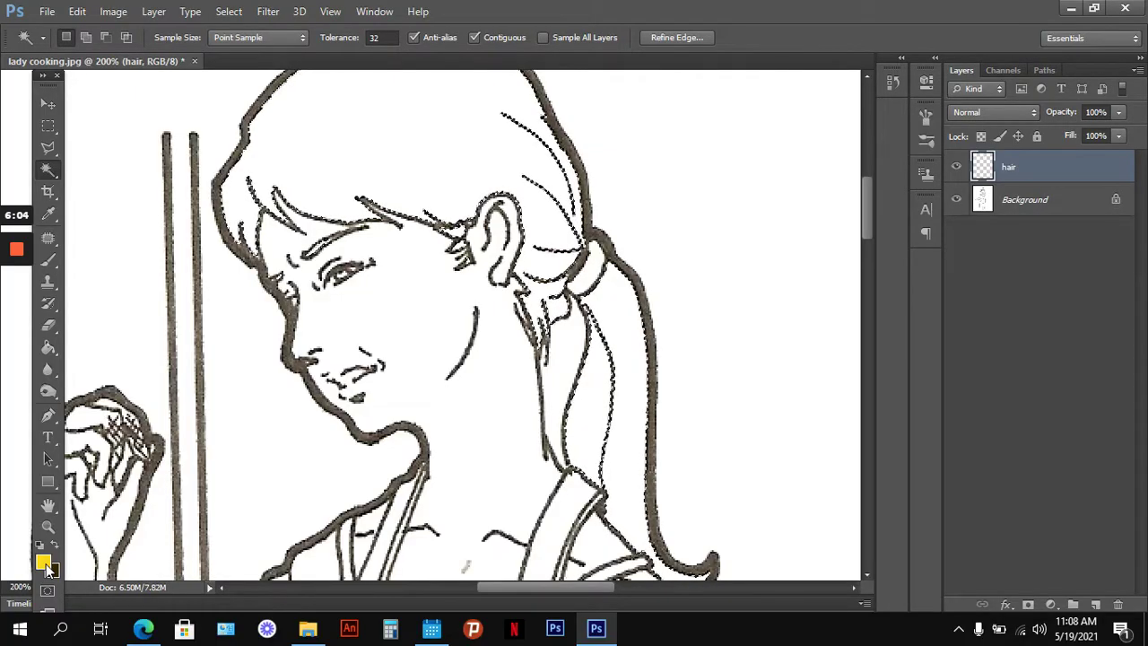
# Step: Fill the hair selection yellow after comparing dark brown, then deselect and zoom out
pyautogui.hotkey('alt', 'BackSpace')
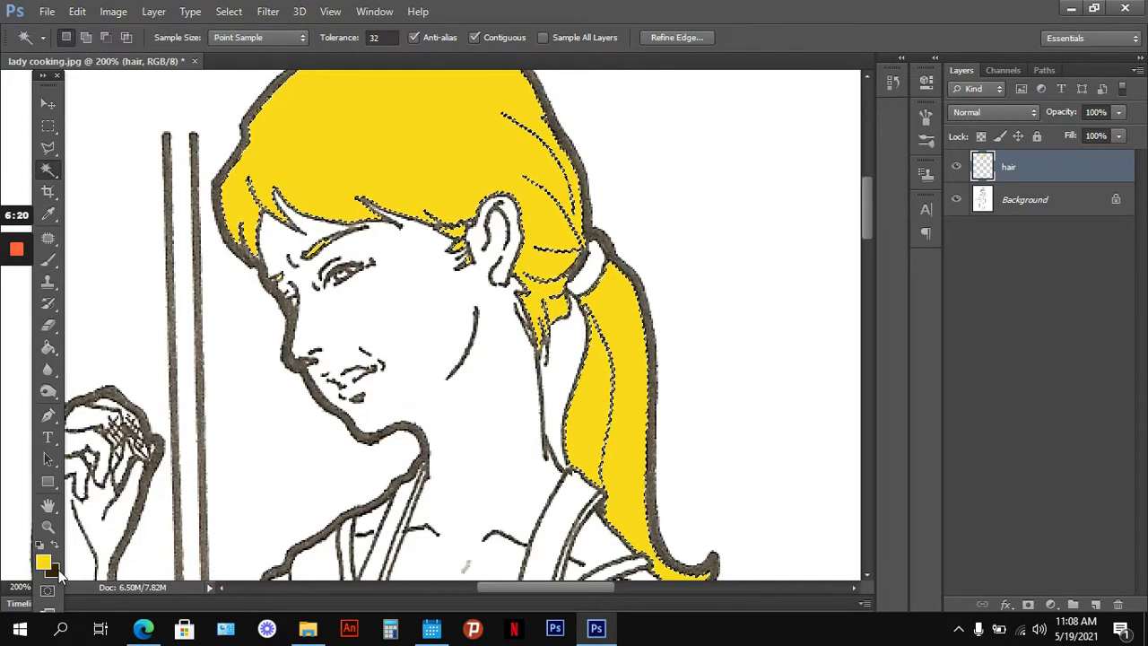
pyautogui.hotkey('ctrl', 'BackSpace')
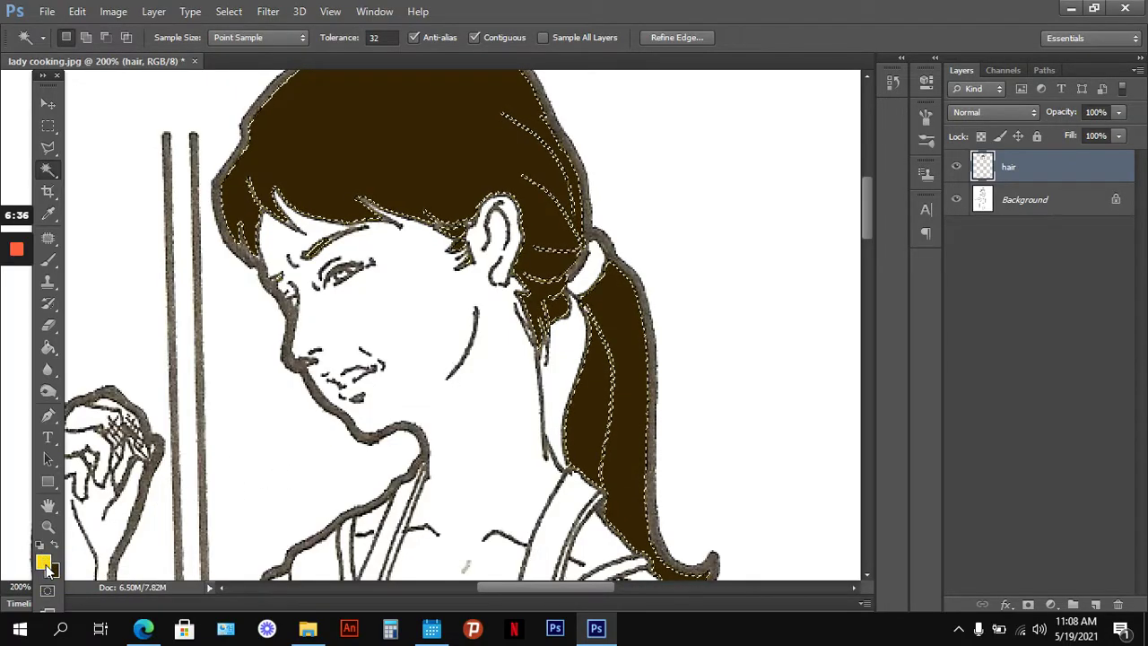
pyautogui.hotkey('alt', 'BackSpace')
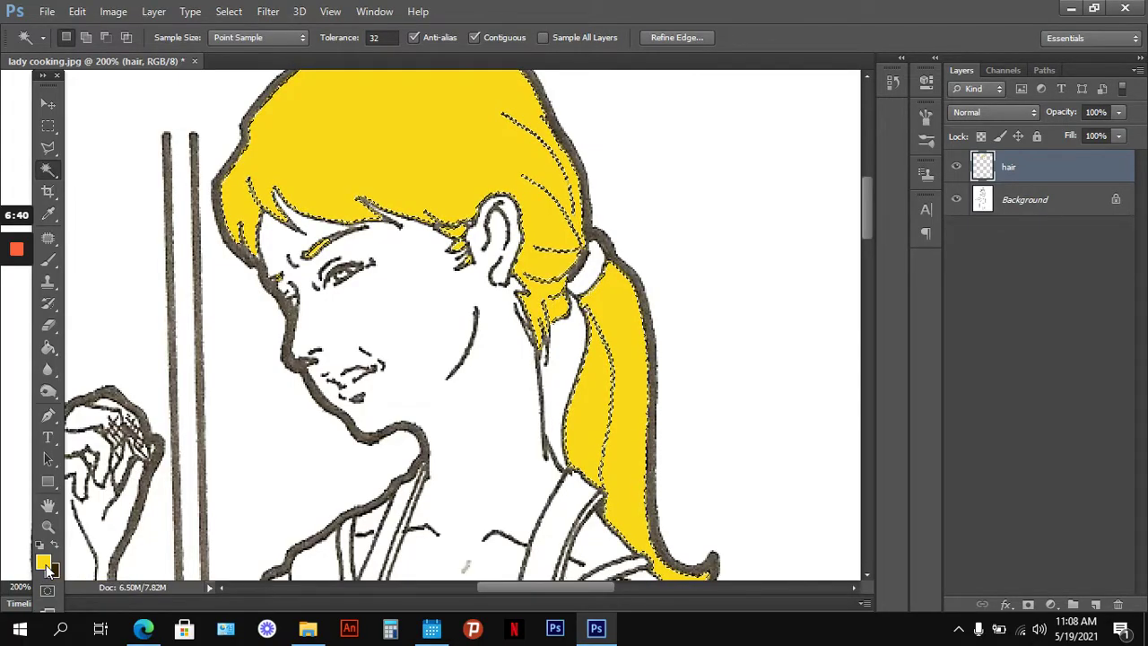
pyautogui.hotkey('ctrl', 'z')
pyautogui.hotkey('ctrl', 'z')
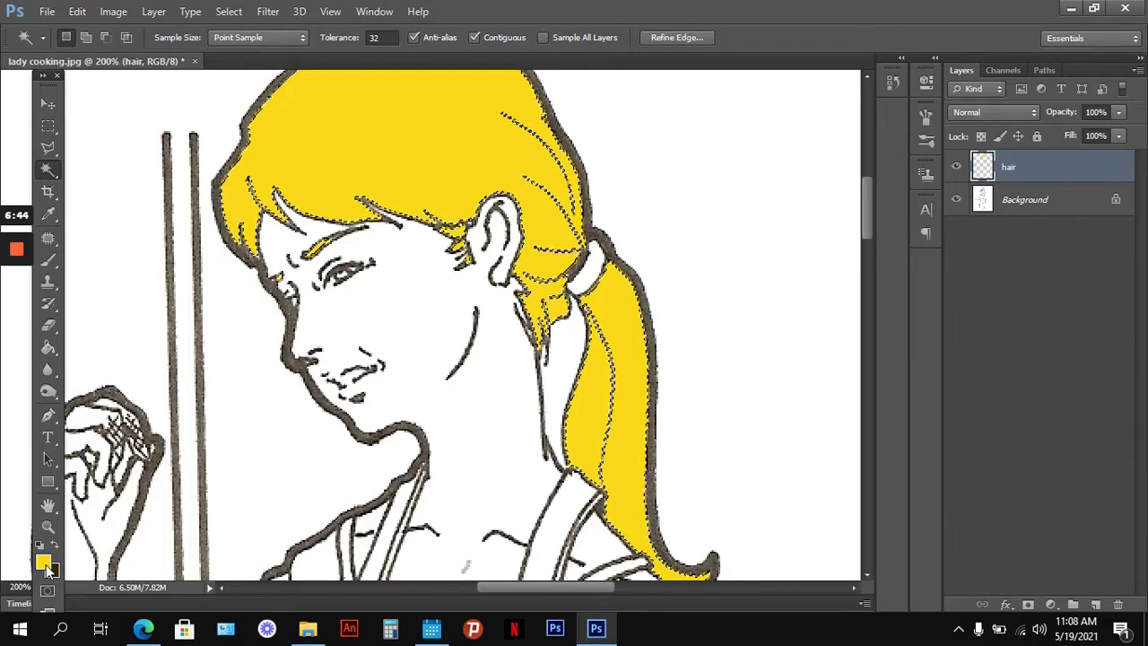
pyautogui.hotkey('ctrl', 'd')
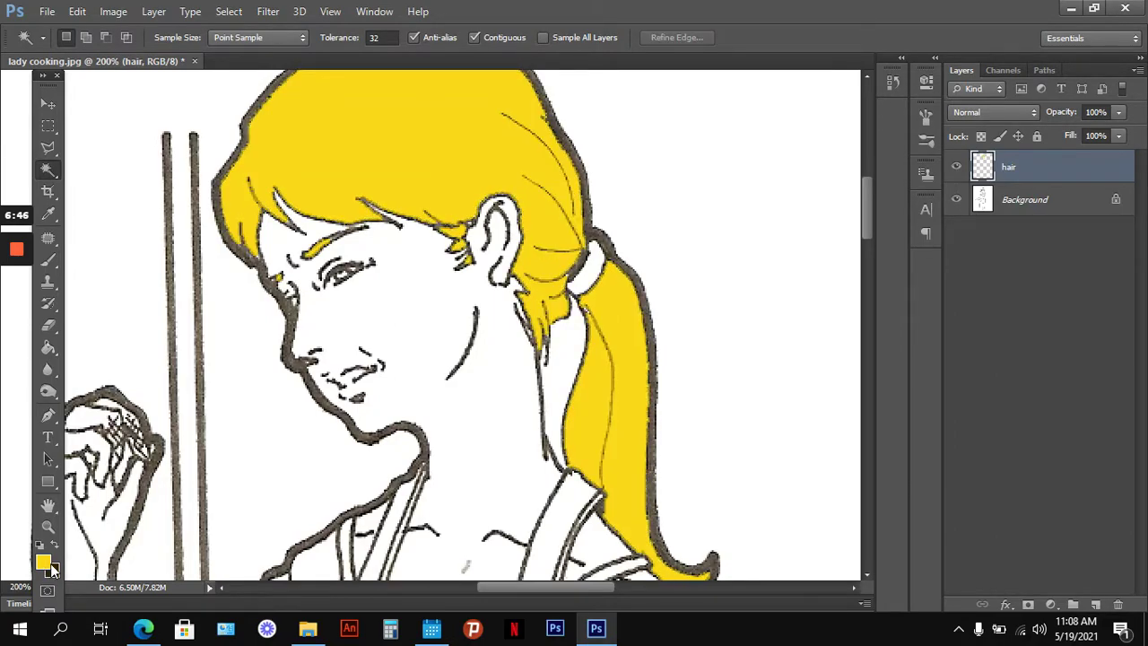
pyautogui.hotkey('ctrl', '-')
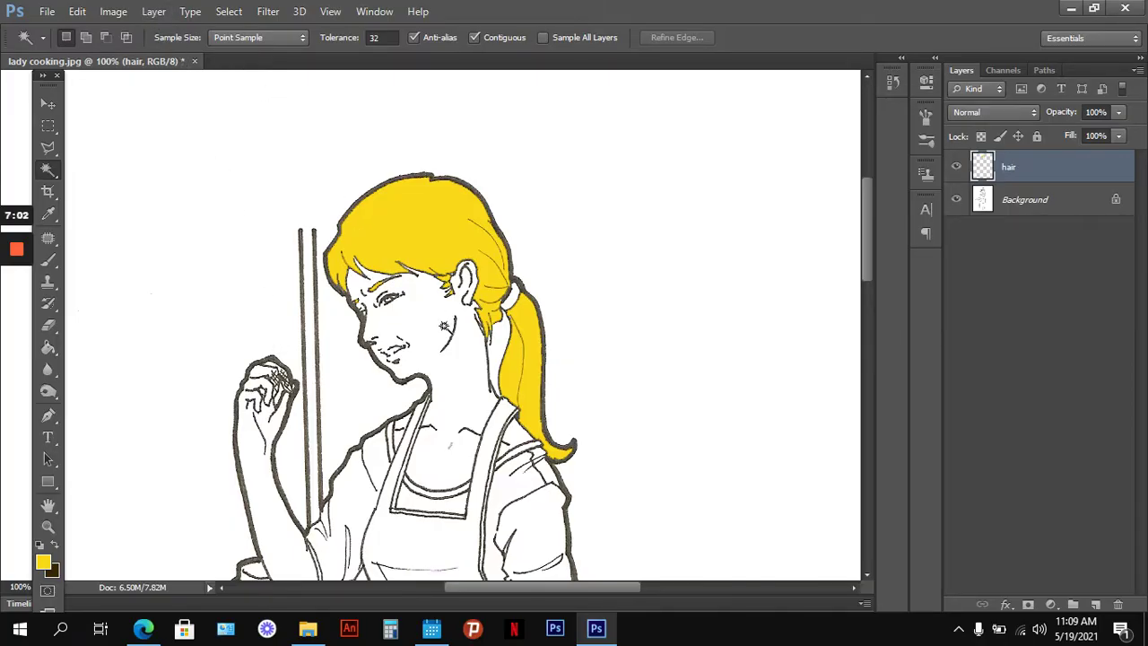
# Step: Create a new empty layer named 'skin' above the hair layer
pyautogui.click(153, 12)
pyautogui.moveTo(156, 32)
pyautogui.click(387, 30)
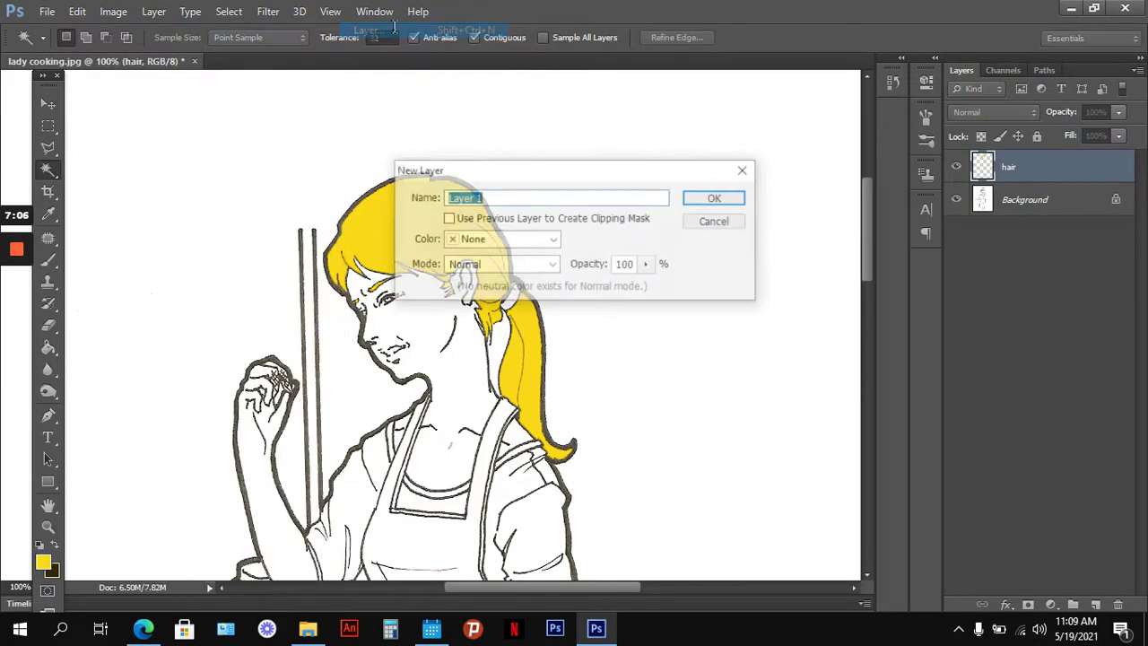
pyautogui.write('skin')
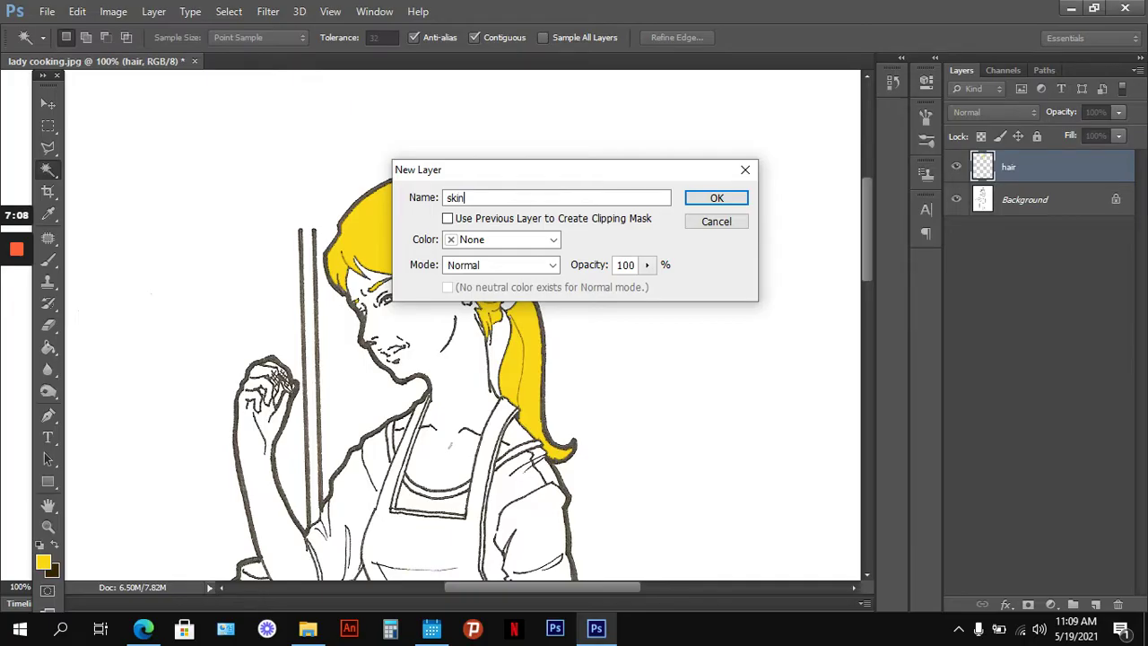
pyautogui.press('Return')
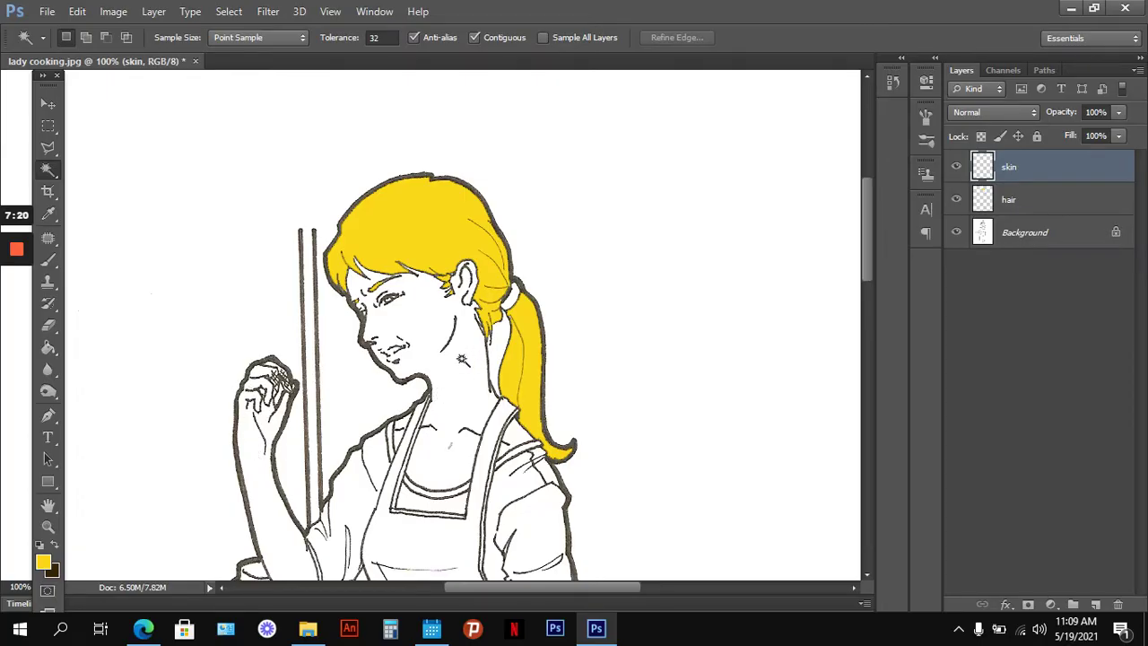
# Step: Clear the accidental whole-canvas selection and make the Background line-drawing layer active
pyautogui.click(465, 364)
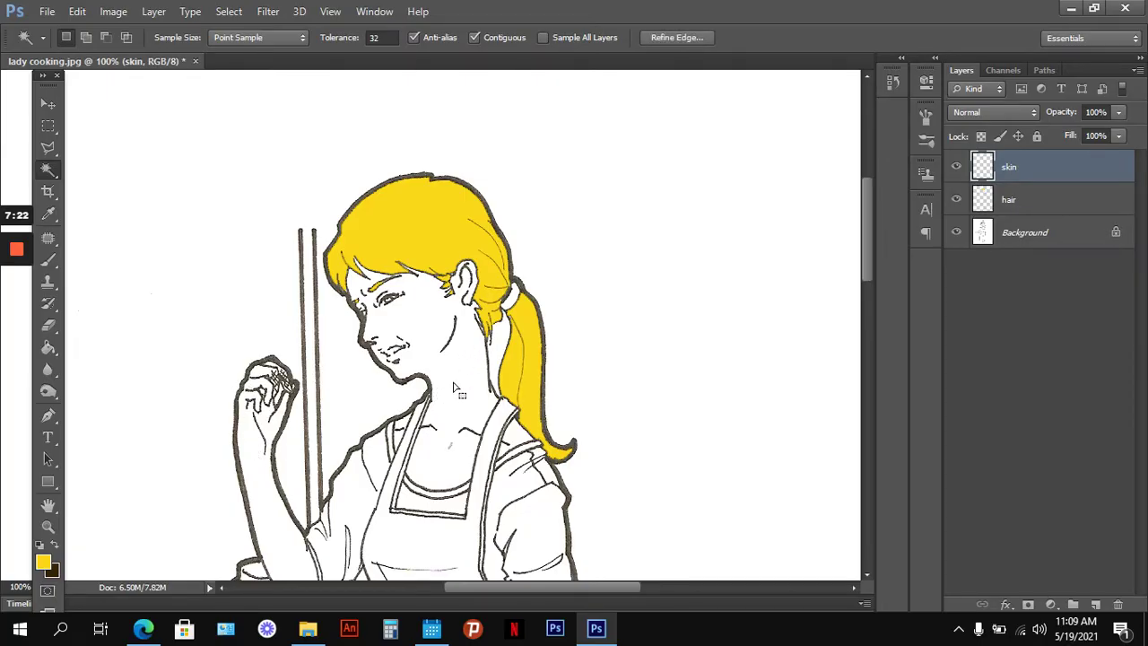
pyautogui.scroll(-2, 455, 387)
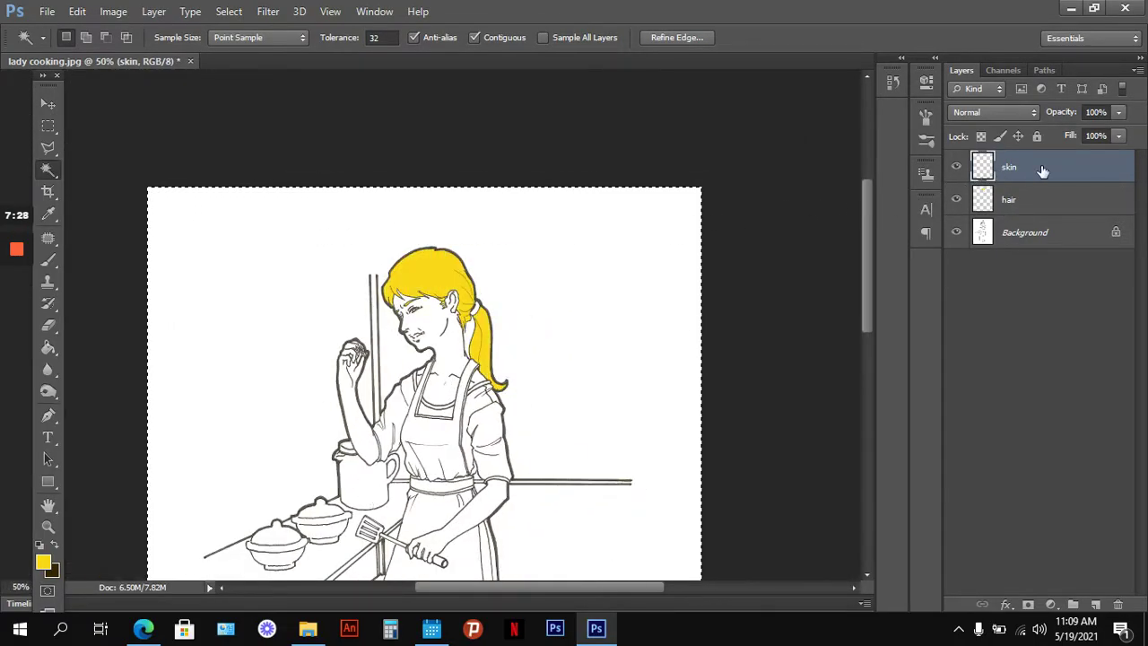
pyautogui.hotkey('ctrl', 'd')
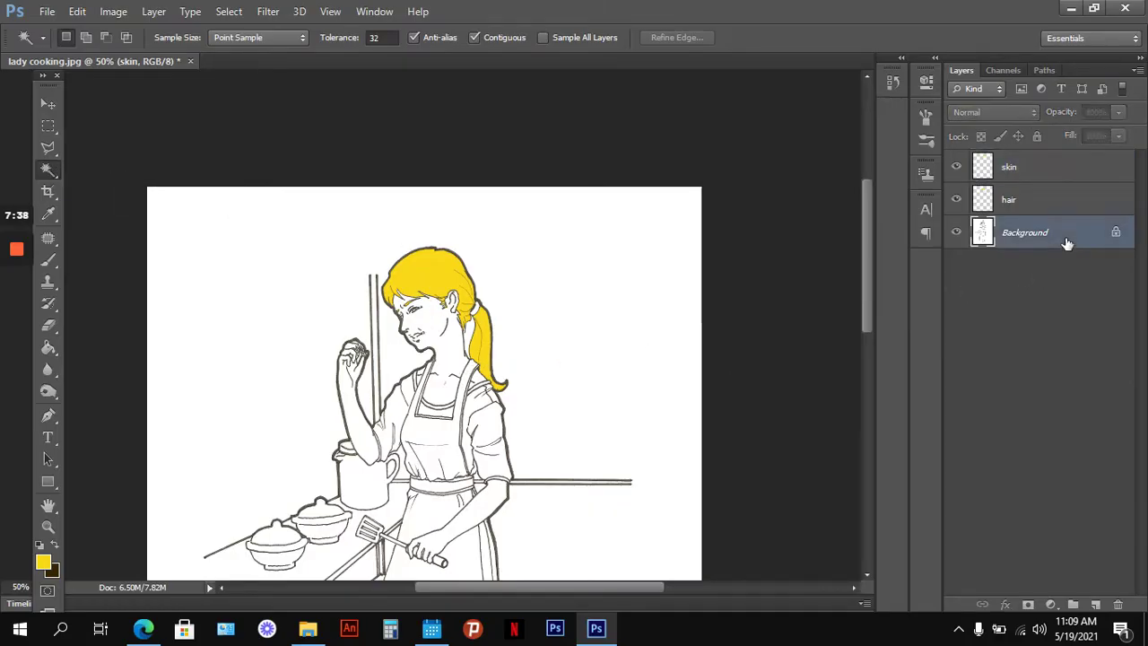
pyautogui.click(1067, 236)
pyautogui.scroll(3, 792, 379)
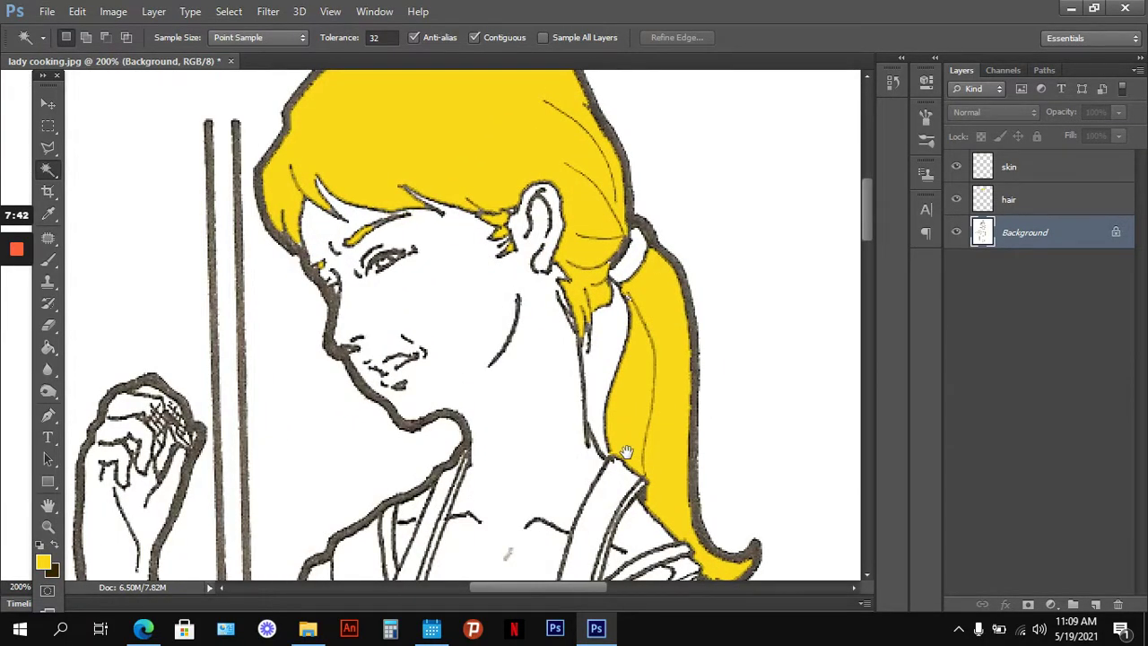
pyautogui.scroll(-2, 635, 412)
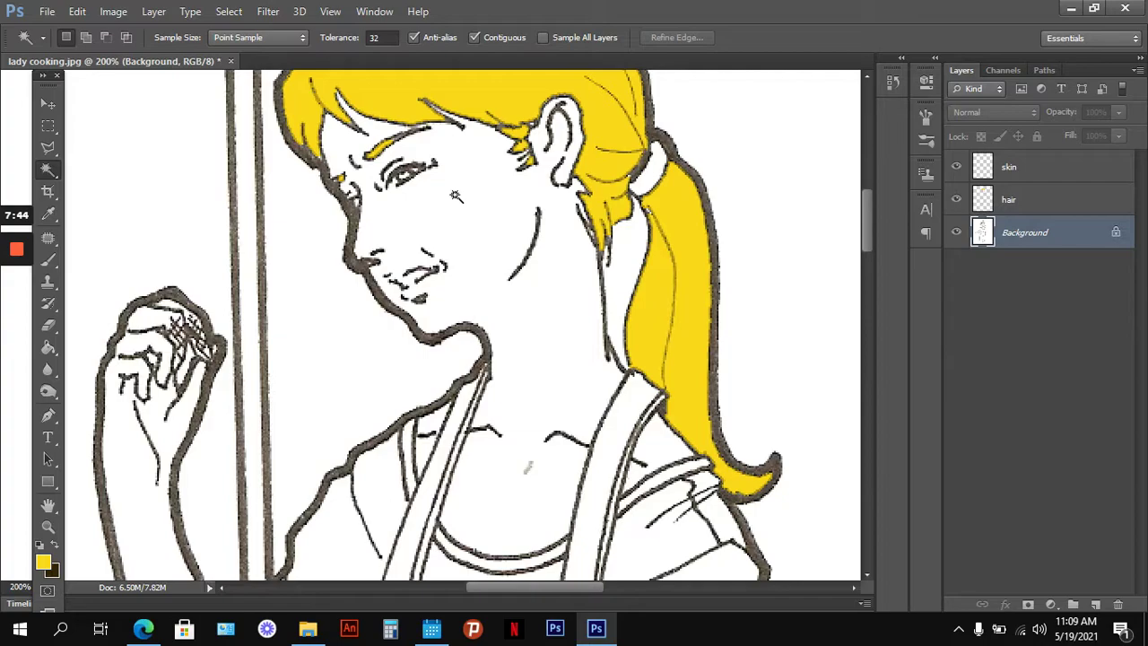
# Step: Magic Wand-select the face, neck, chest, raised hand, lower forearm and legs together
pyautogui.click(456, 196)
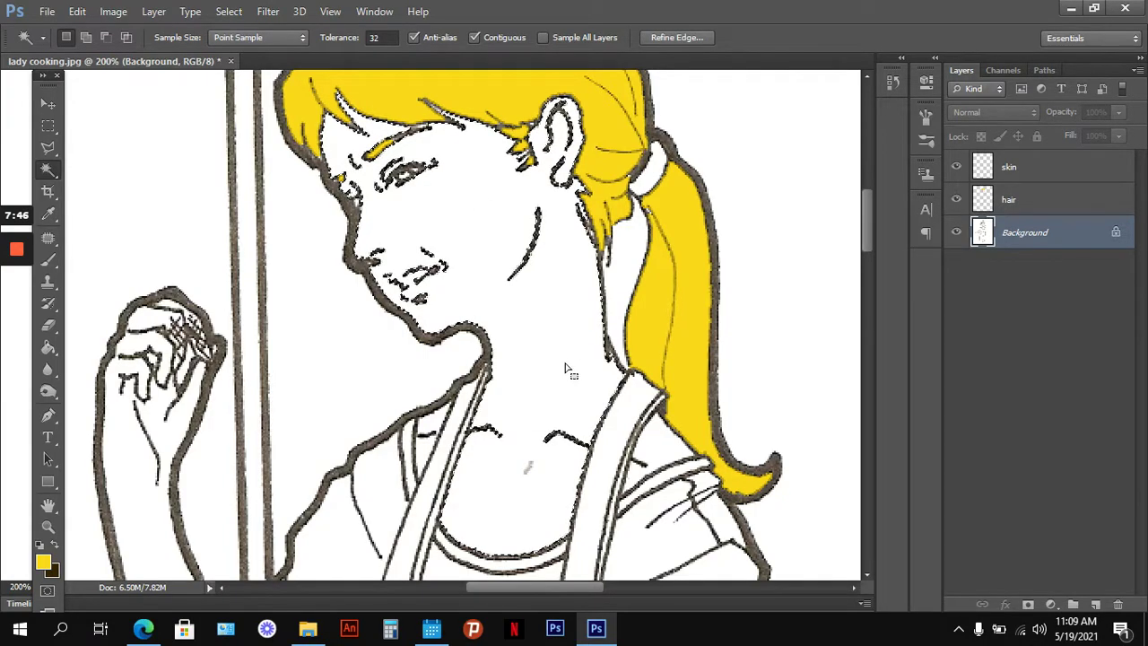
pyautogui.press('shift')
pyautogui.press('shift')
pyautogui.keyDown('shift'); pyautogui.click(661, 457); pyautogui.keyUp('shift')
pyautogui.keyDown('shift'); pyautogui.click(137, 413); pyautogui.keyUp('shift')
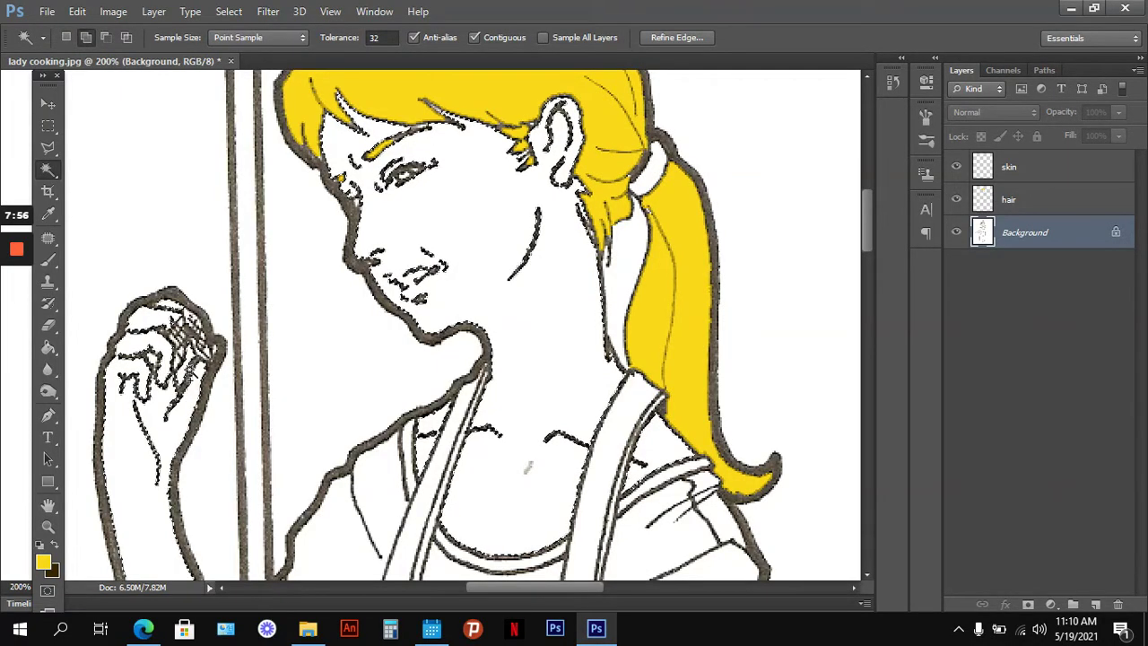
pyautogui.scroll(-10, 528, 467)
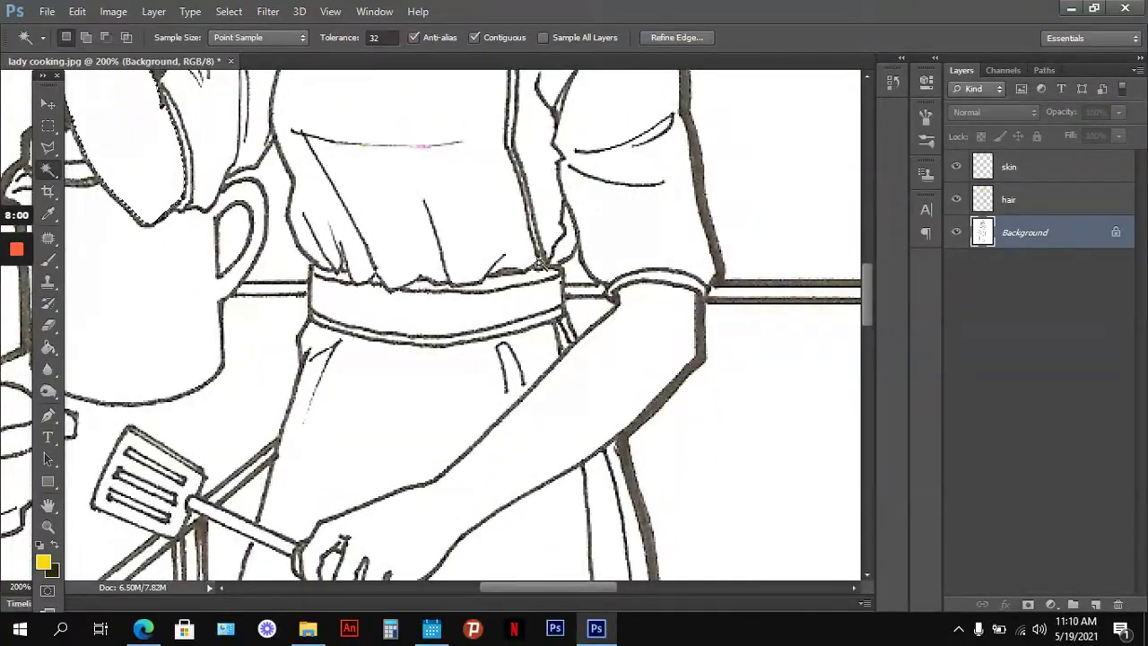
pyautogui.keyDown('shift'); pyautogui.click(566, 397); pyautogui.keyUp('shift')
pyautogui.scroll(-10, 572, 425)
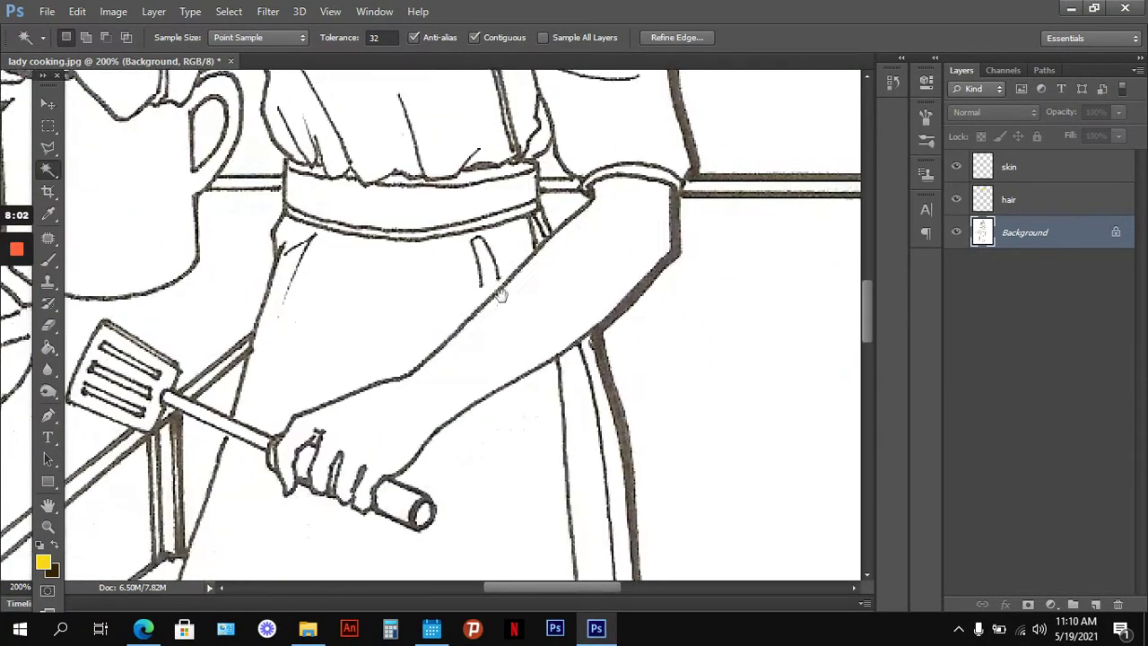
pyautogui.keyDown('shift'); pyautogui.click(591, 436); pyautogui.keyUp('shift')
pyautogui.hotkey('ctrl', '-')
pyautogui.hotkey('ctrl', '-')
pyautogui.hotkey('ctrl', '-')
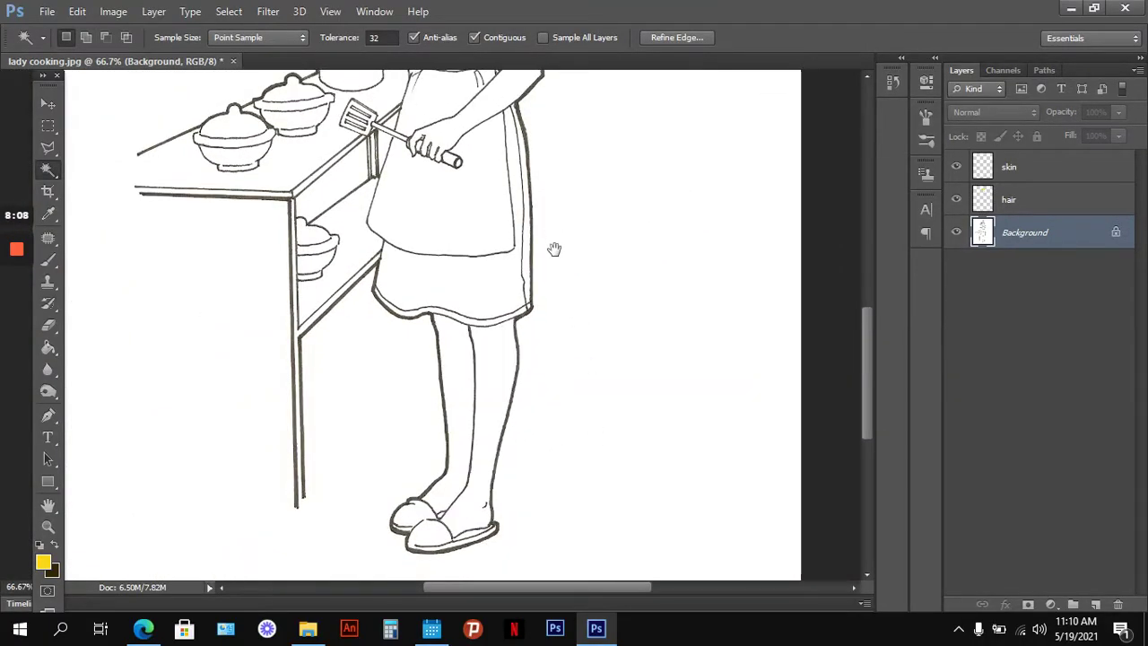
pyautogui.moveTo(554, 248); pyautogui.dragTo(553, 413)
pyautogui.moveTo(574, 305); pyautogui.dragTo(628, 371)
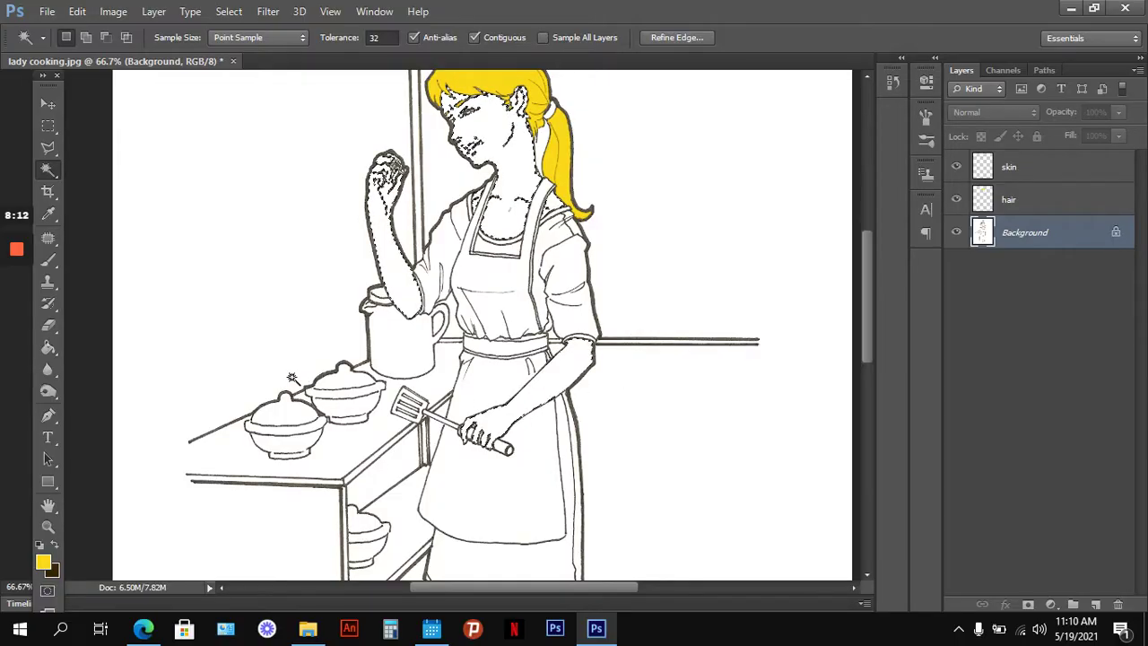
# Step: Set the foreground colour to light peach f7e0bc
pyautogui.click(45, 561)
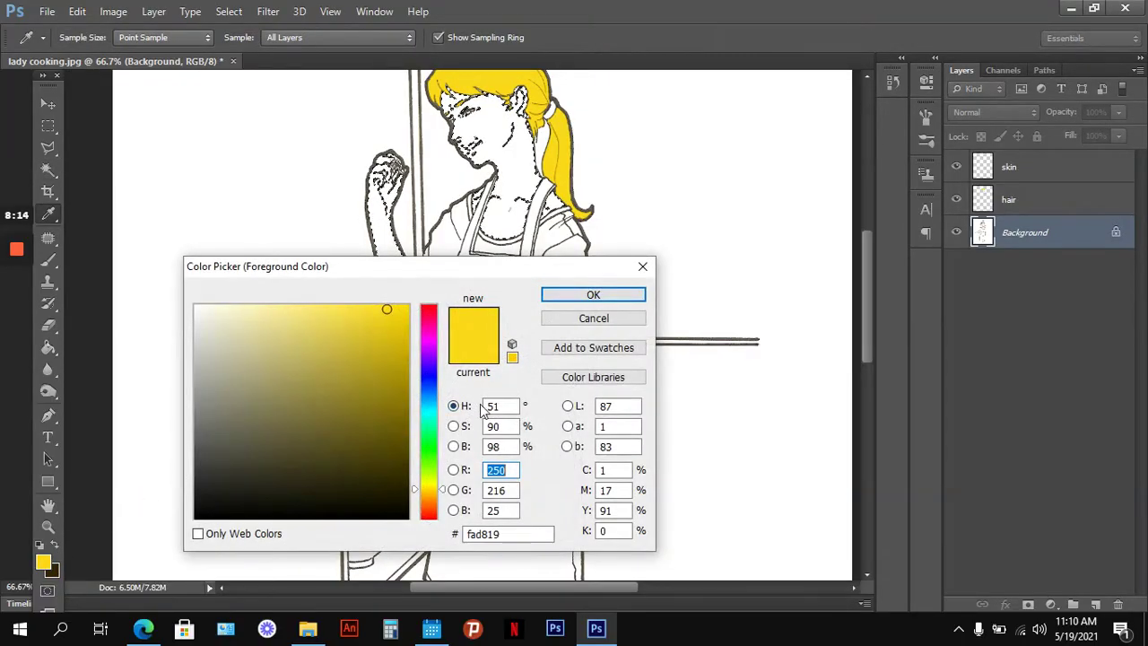
pyautogui.moveTo(435, 493); pyautogui.dragTo(436, 497)
pyautogui.click(248, 309)
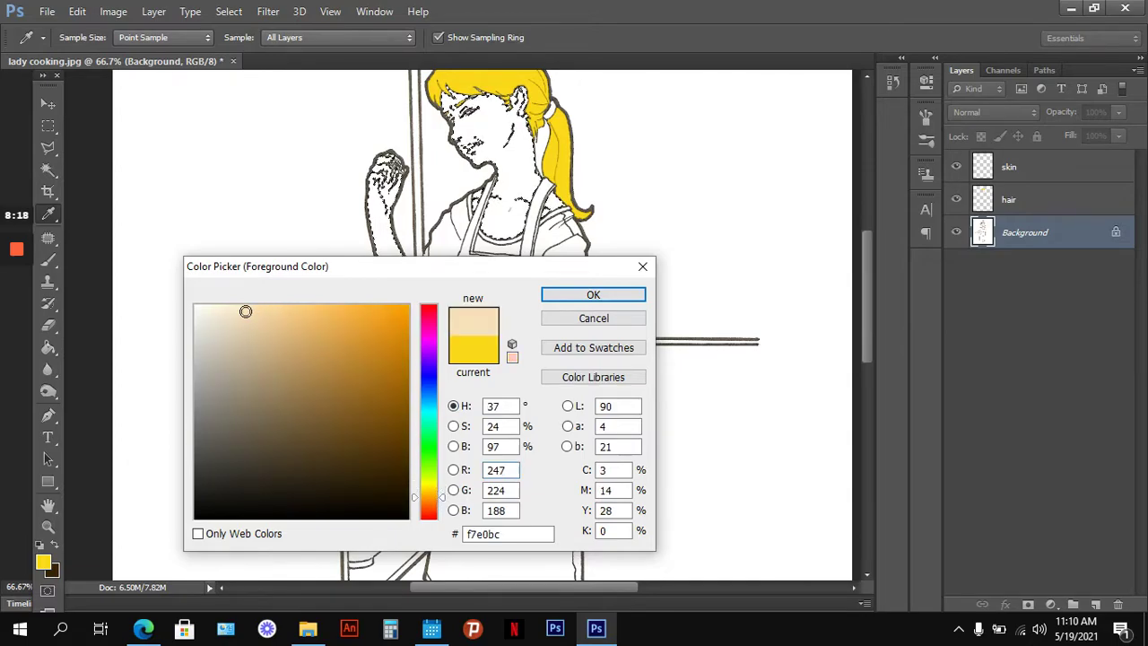
pyautogui.click(593, 294)
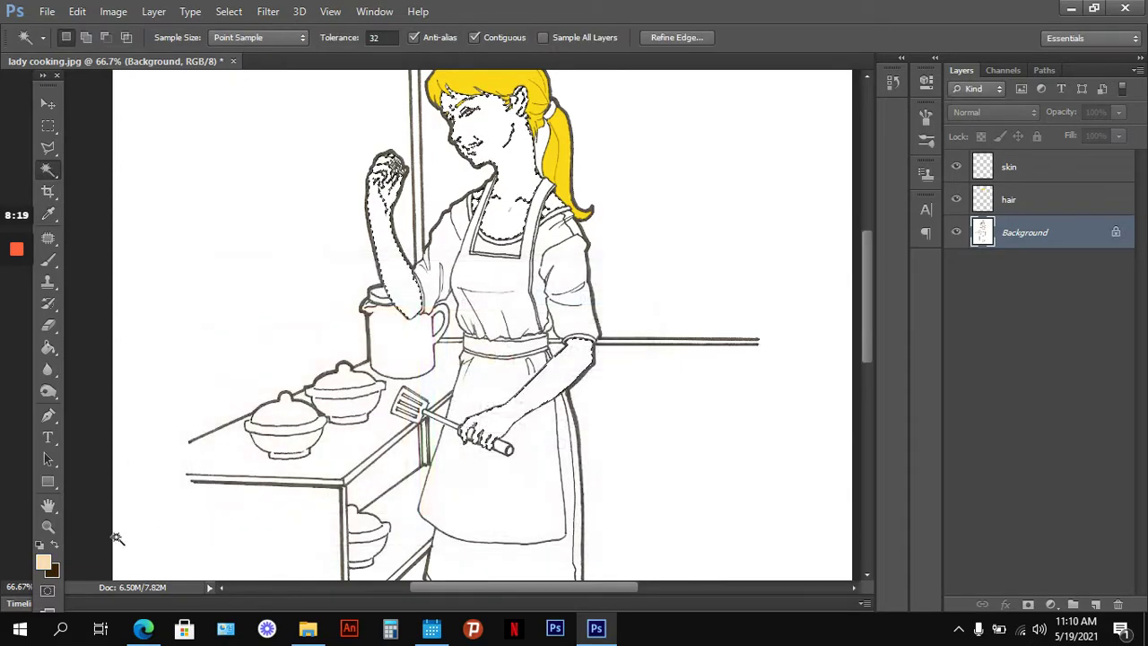
# Step: Set the background colour to a darker tan skin shade
pyautogui.click(54, 572)
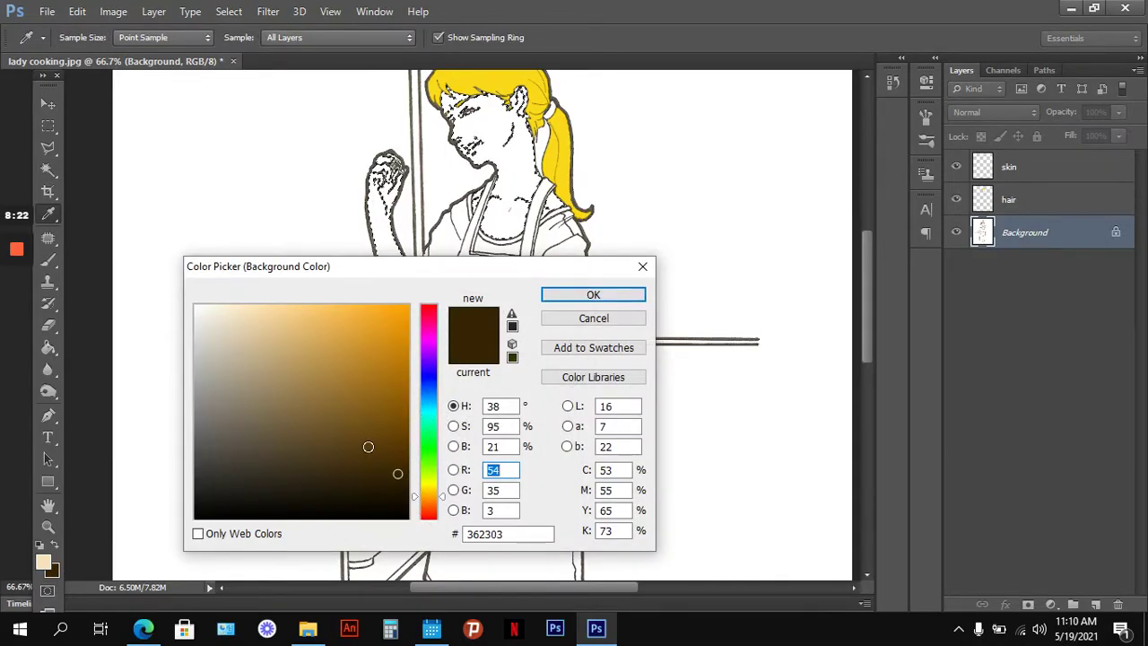
pyautogui.click(260, 311)
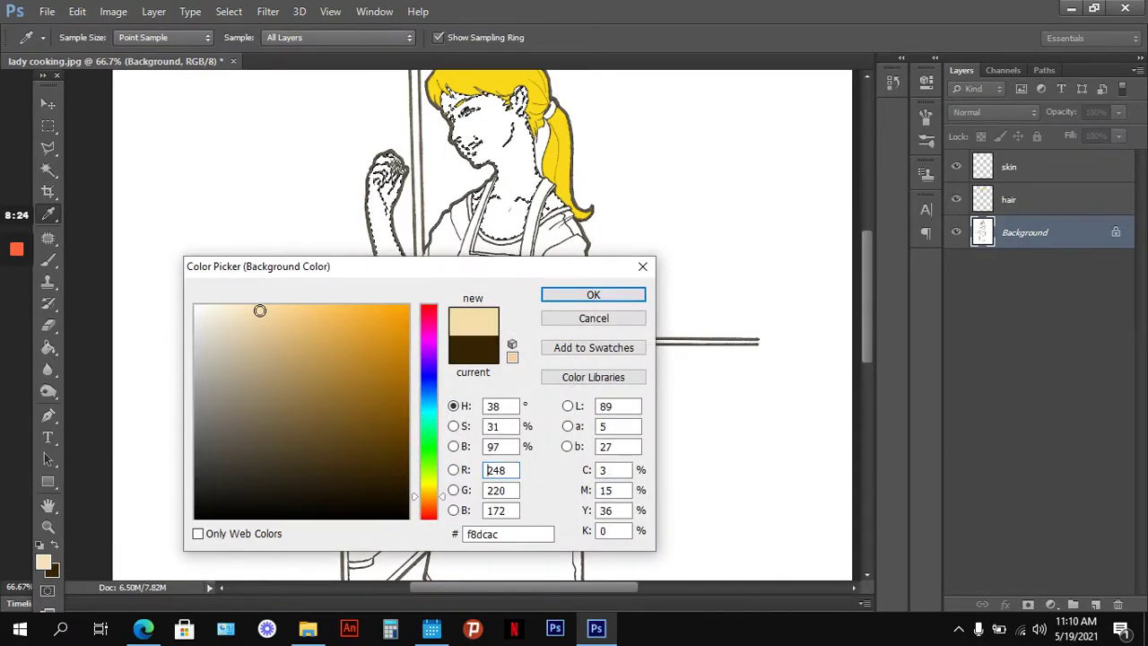
pyautogui.click(297, 309)
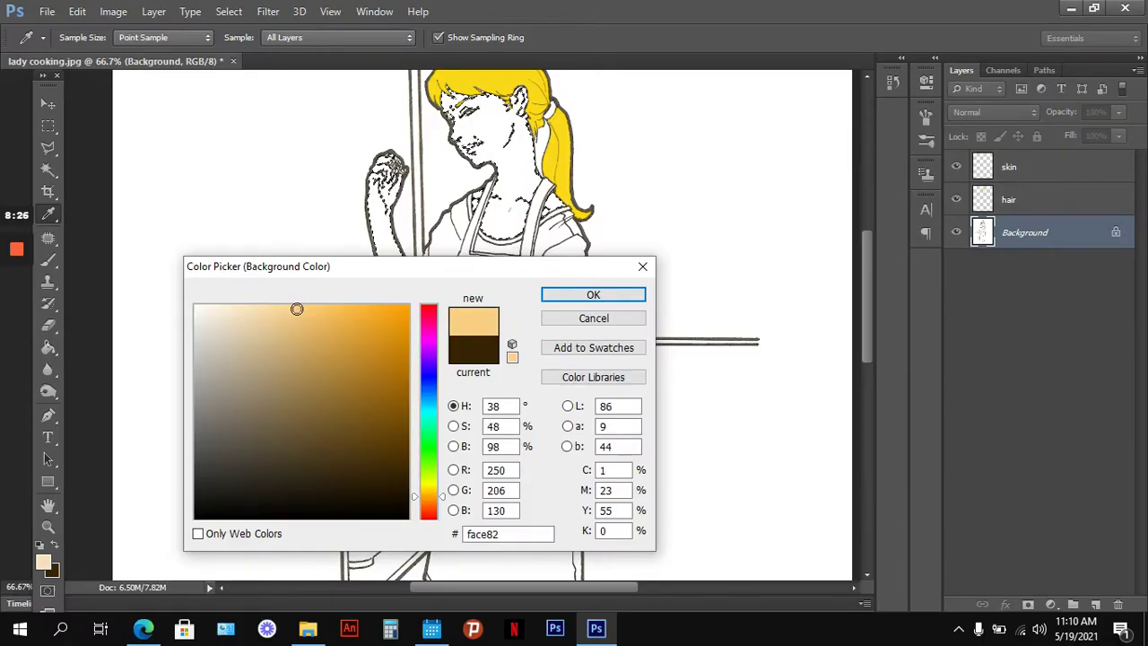
pyautogui.click(252, 350)
pyautogui.click(277, 348)
pyautogui.click(593, 295)
pyautogui.press('w')
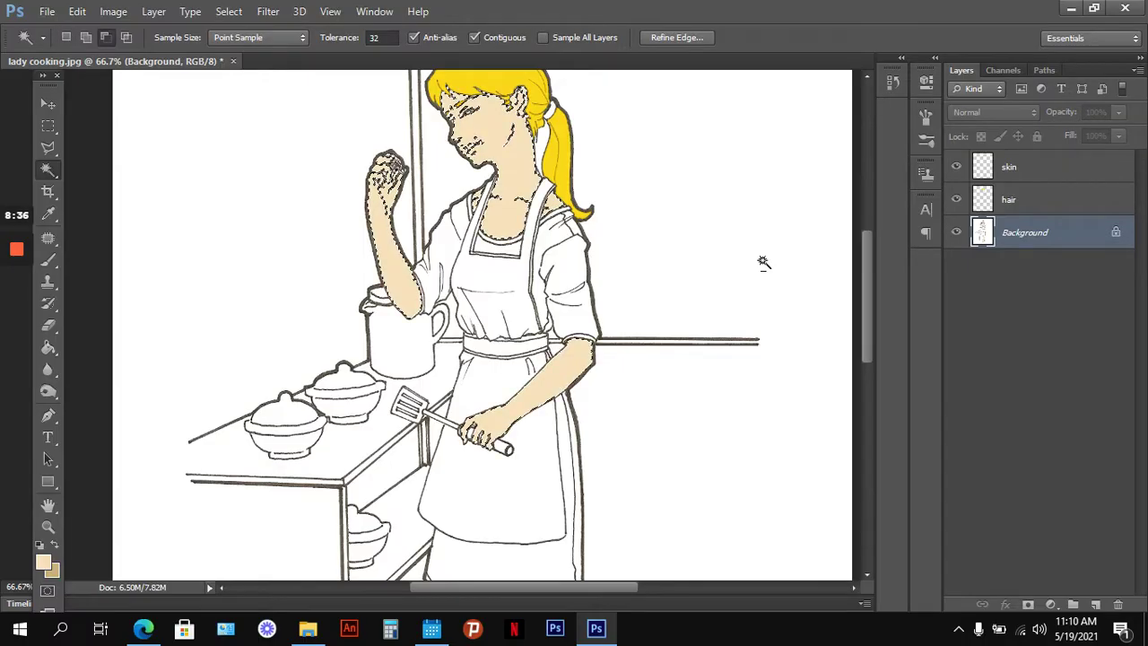
# Step: Try a tan fill on the skin selection, undo it, and make the skin layer active
pyautogui.hotkey('alt', 'BackSpace')
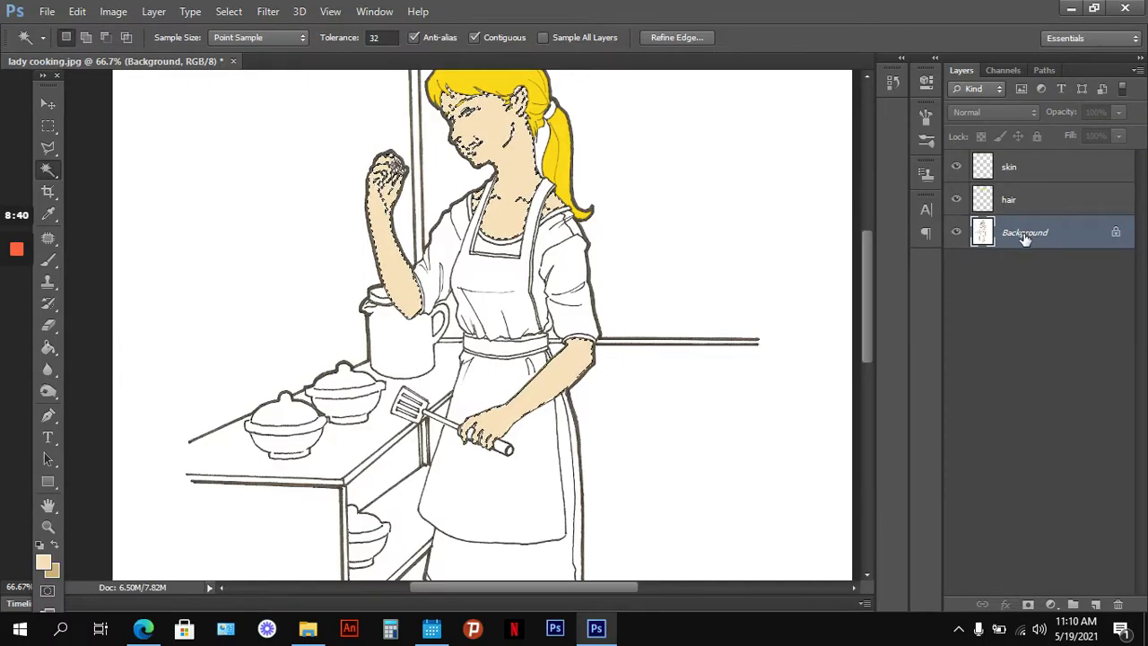
pyautogui.hotkey('ctrl', 'z')
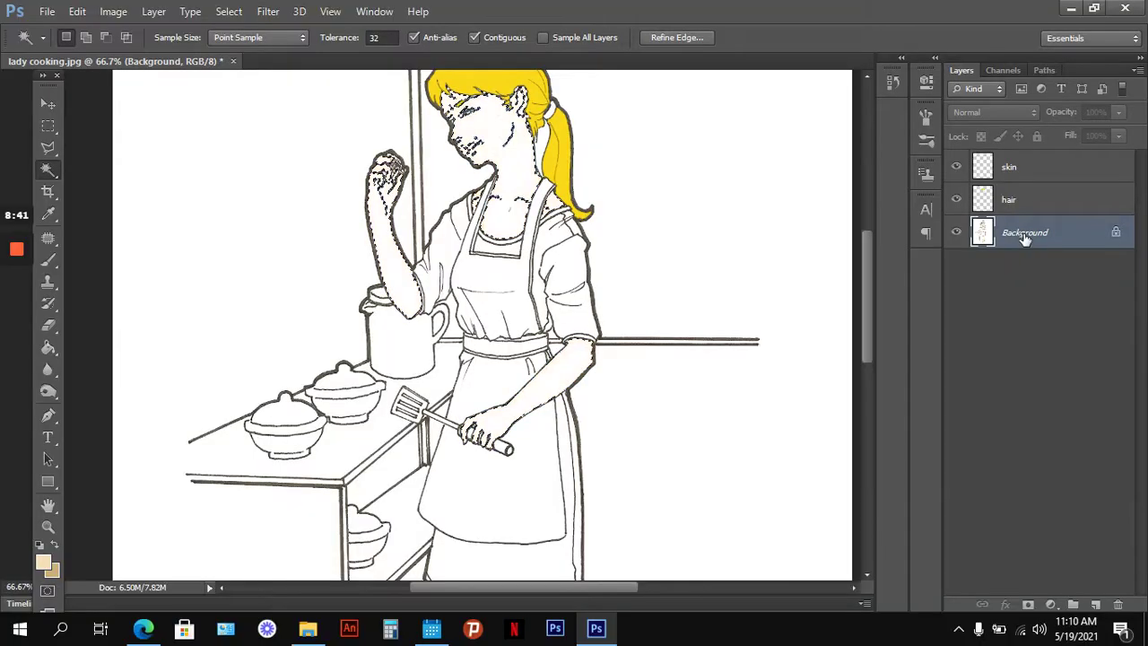
pyautogui.click(1040, 169)
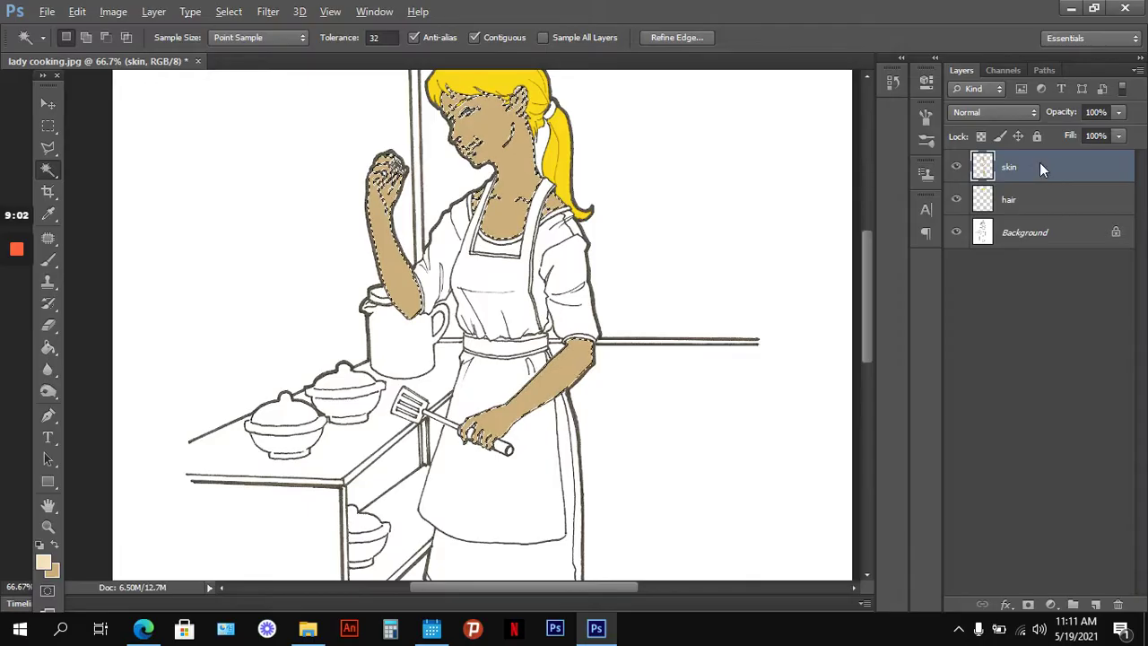
# Step: Fill the skin selection with light peach, deselect, and test then undo a Move-tool drag
pyautogui.hotkey('alt', 'BackSpace')
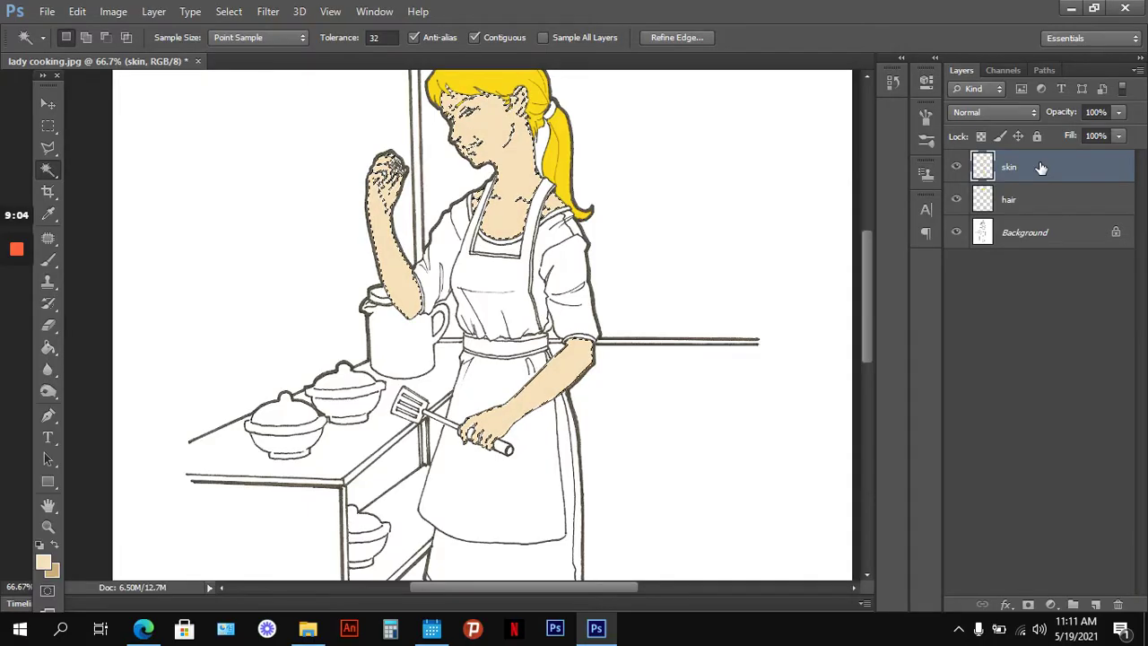
pyautogui.hotkey('ctrl', 'd')
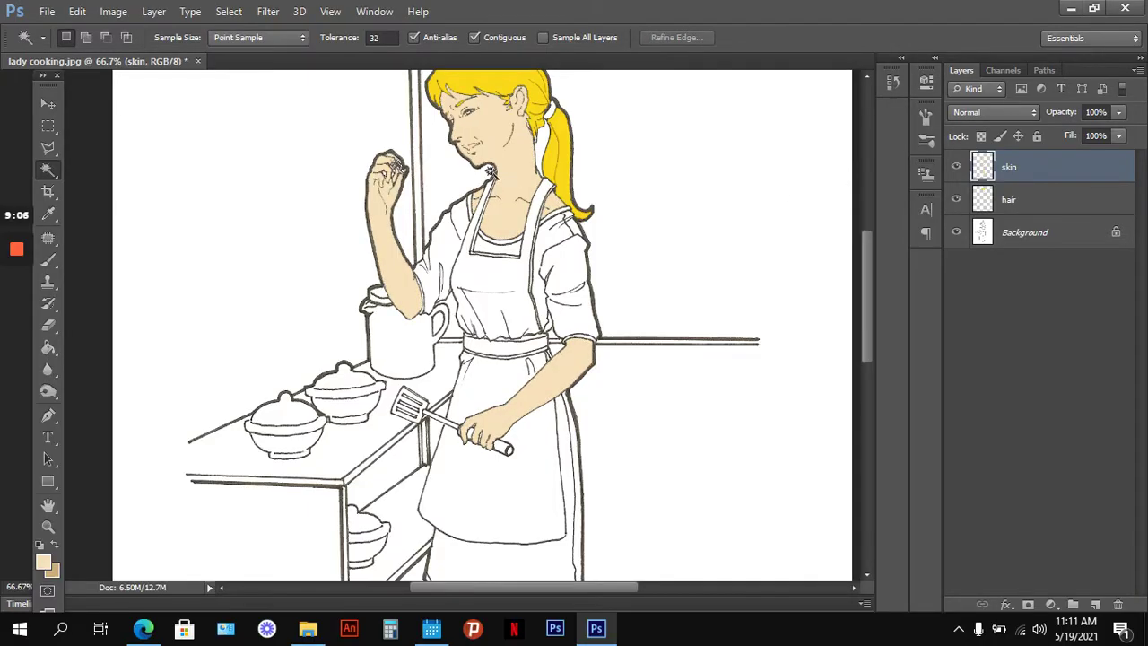
pyautogui.click(51, 104)
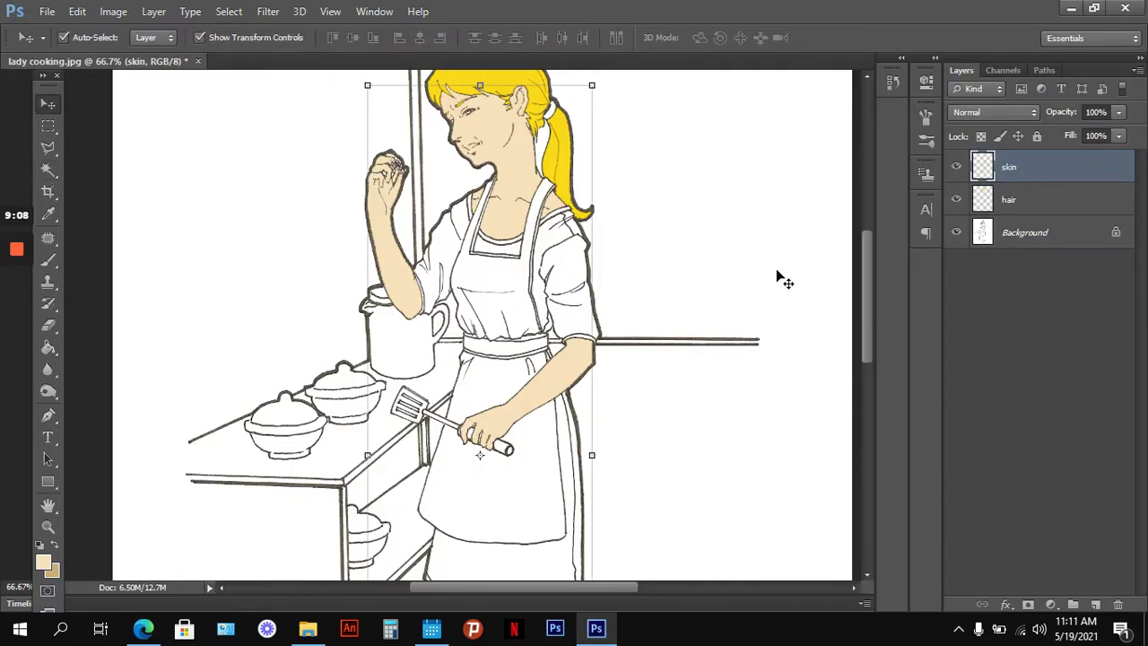
pyautogui.moveTo(480, 230)
pyautogui.mouseDown()
pyautogui.moveTo(562, 215)
pyautogui.moveTo(674, 250)
pyautogui.mouseUp()
pyautogui.hotkey('ctrl', 'z')
pyautogui.rightClick(991, 168)
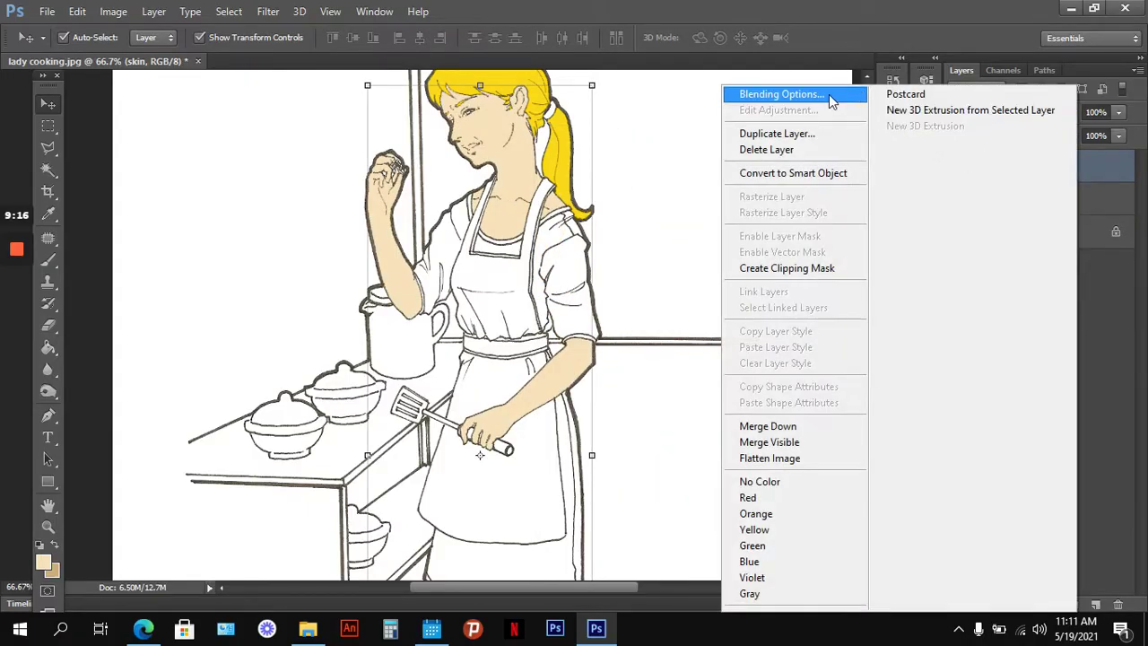
pyautogui.press('Escape')
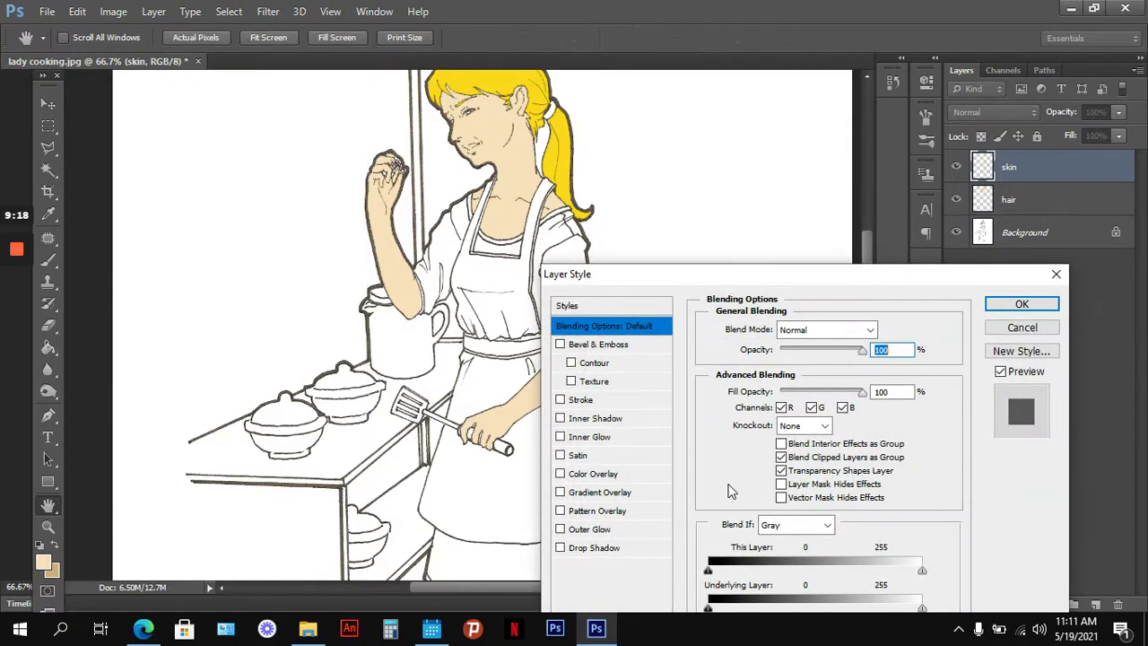
pyautogui.click(599, 475)
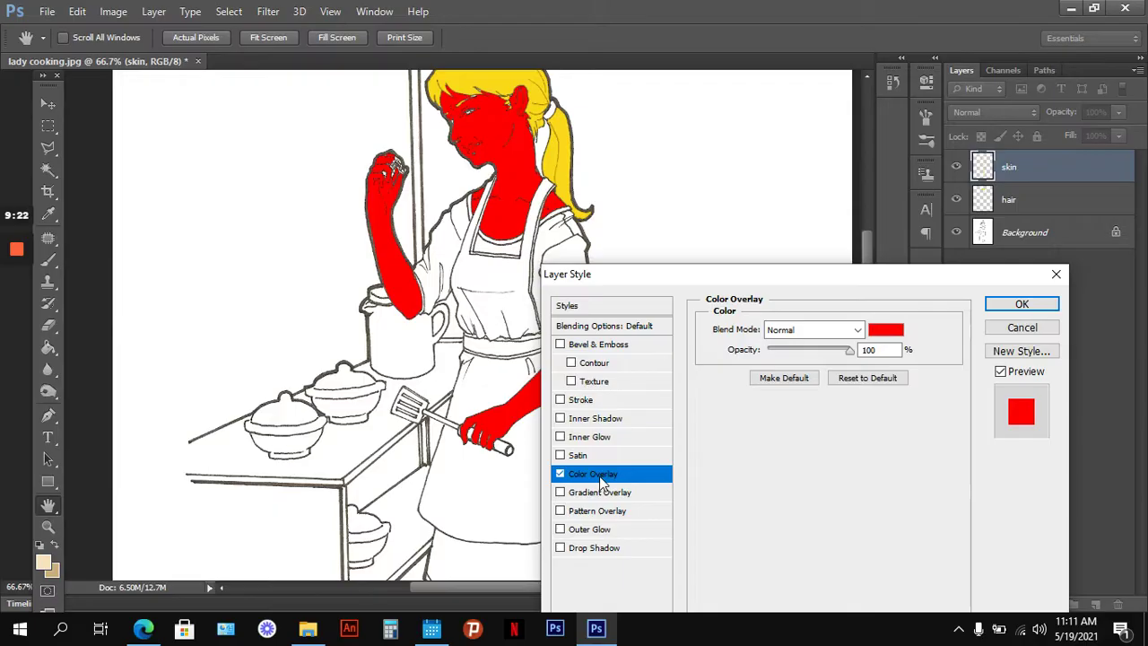
pyautogui.click(1057, 278)
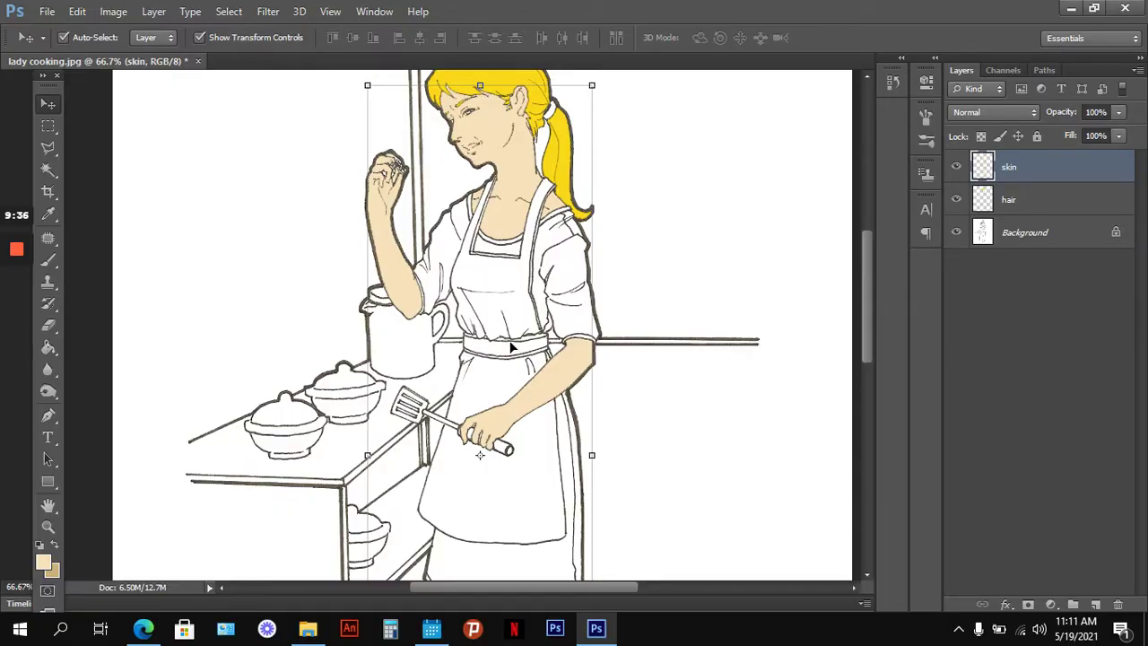
pyautogui.click(41, 568)
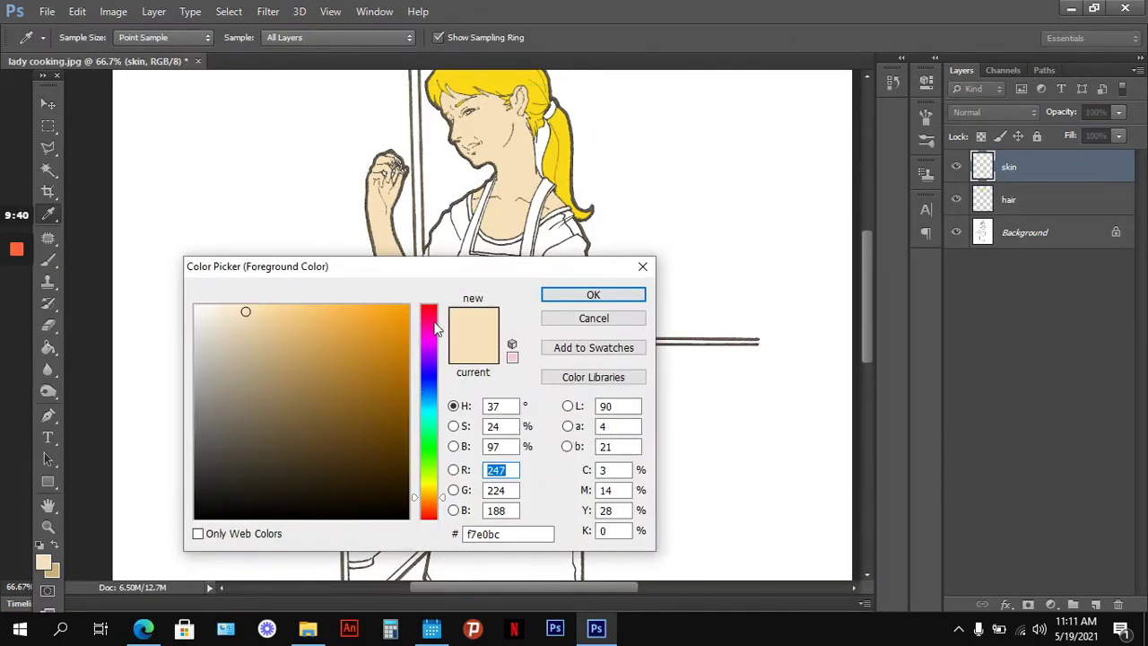
# Step: Set the foreground colour to a pink shade
pyautogui.click(433, 322)
pyautogui.click(384, 314)
pyautogui.click(593, 295)
pyautogui.press('v')
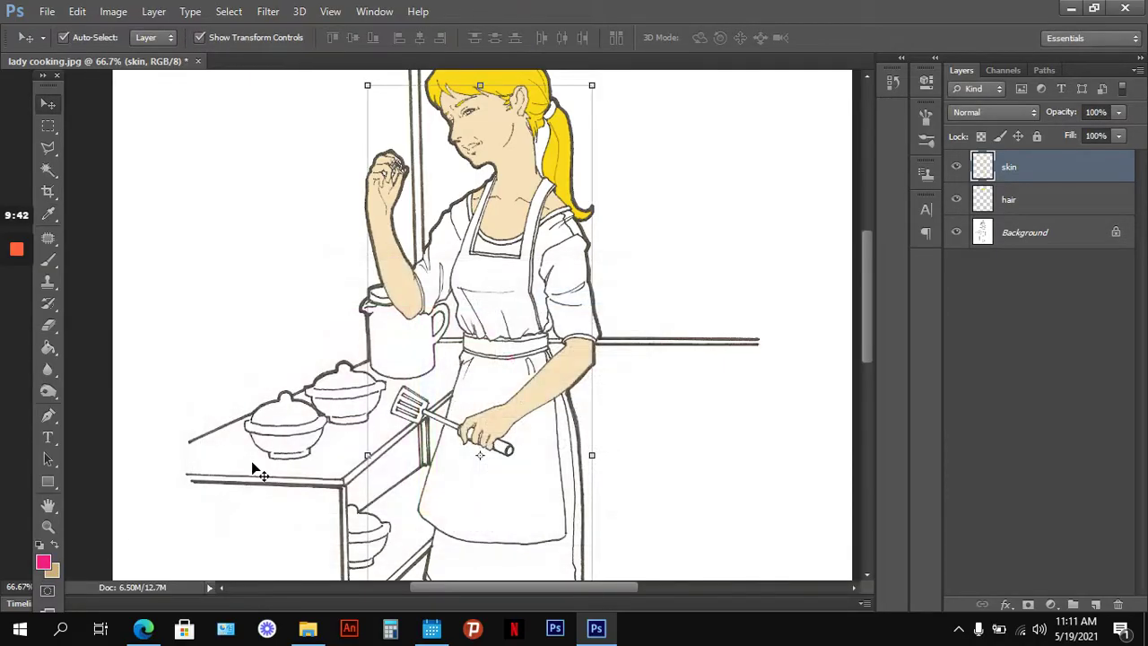
# Step: Set the background colour to bright red fb0225
pyautogui.click(52, 571)
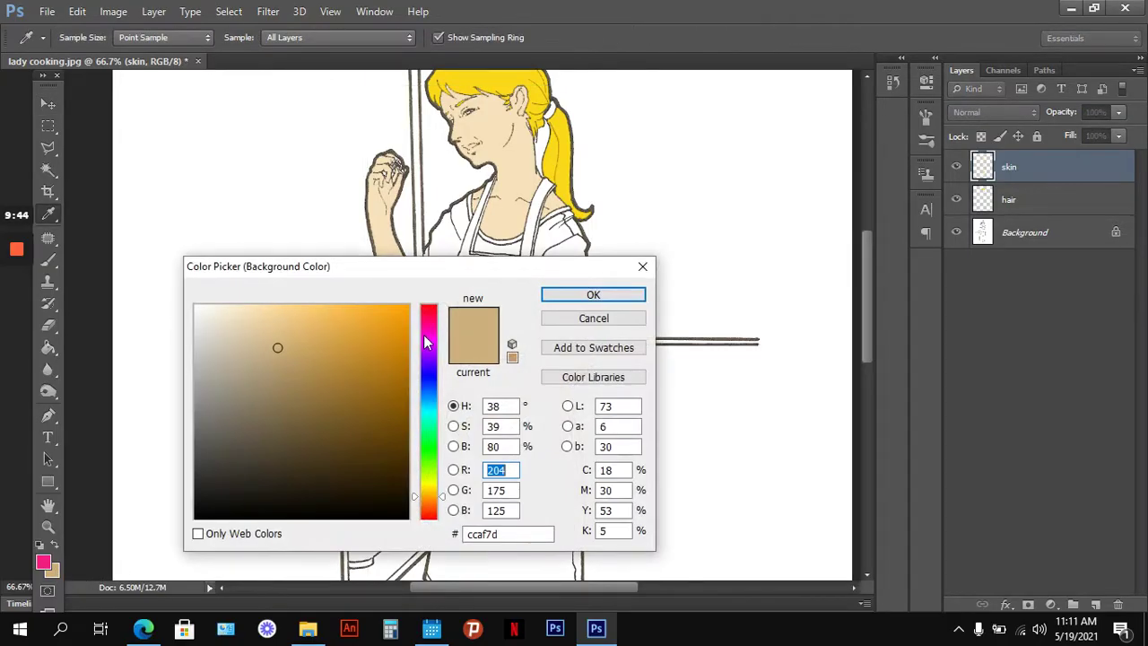
pyautogui.click(433, 311)
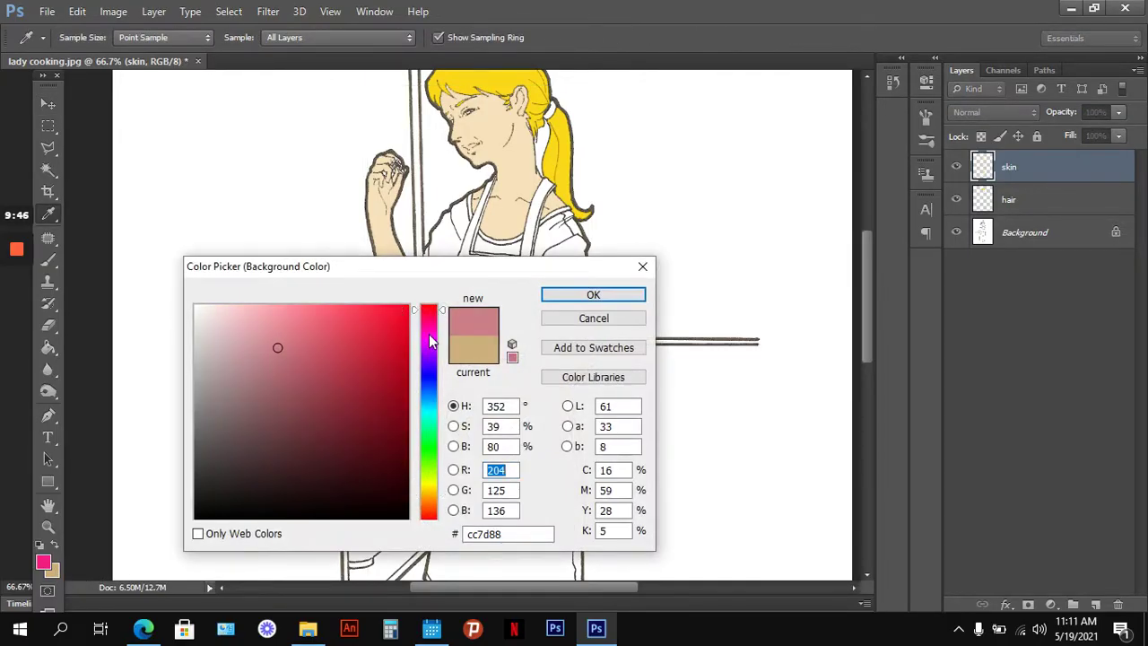
pyautogui.click(407, 311)
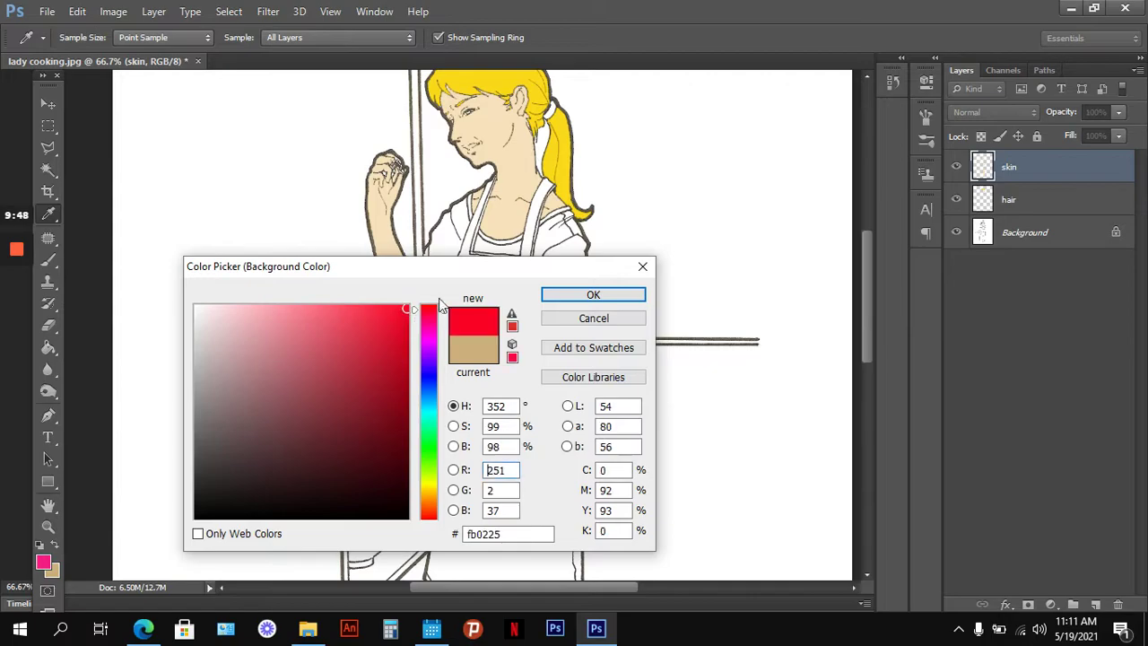
pyautogui.click(619, 297)
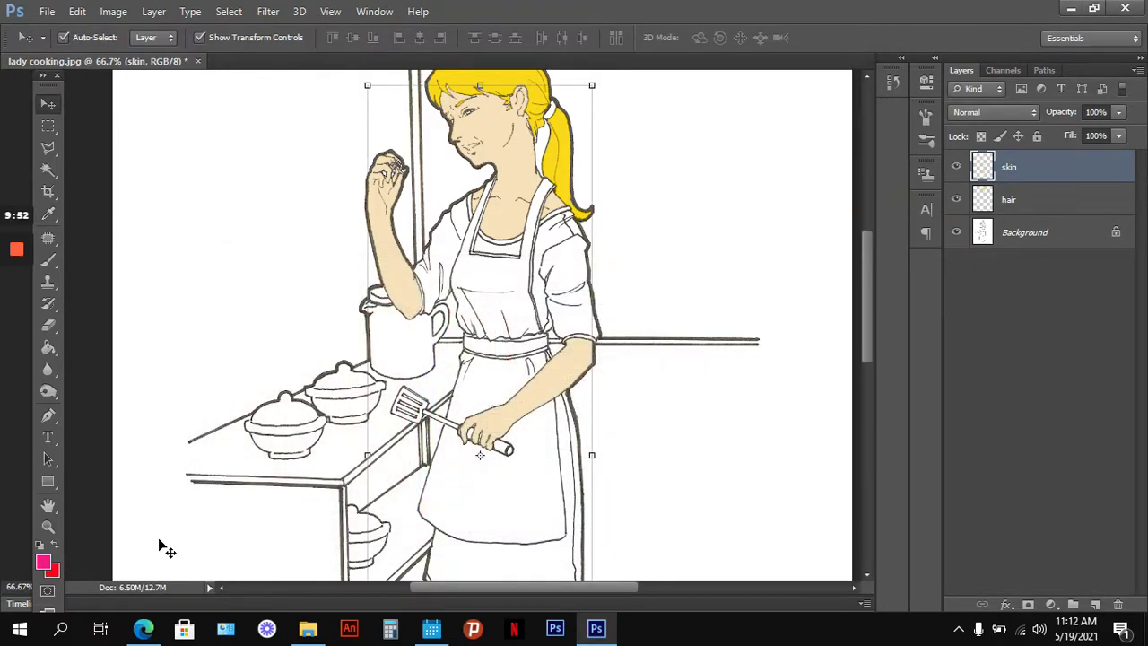
pyautogui.click(49, 170)
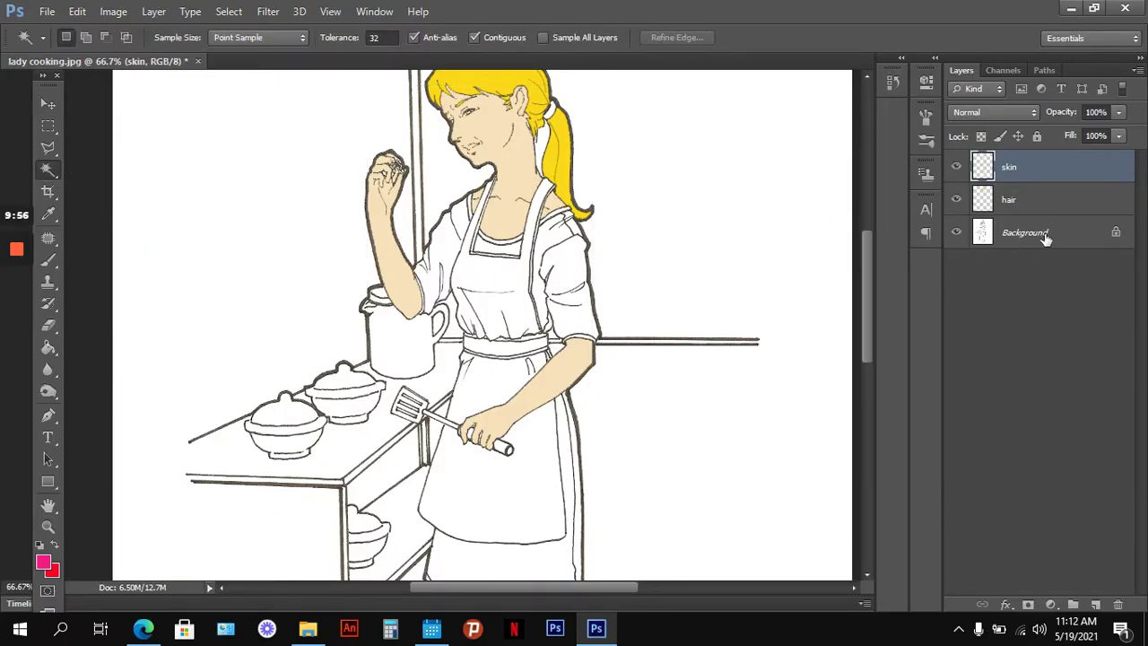
# Step: On the Background layer at 100% zoom, Magic Wand-select the apron bib and skirt areas
pyautogui.click(1053, 235)
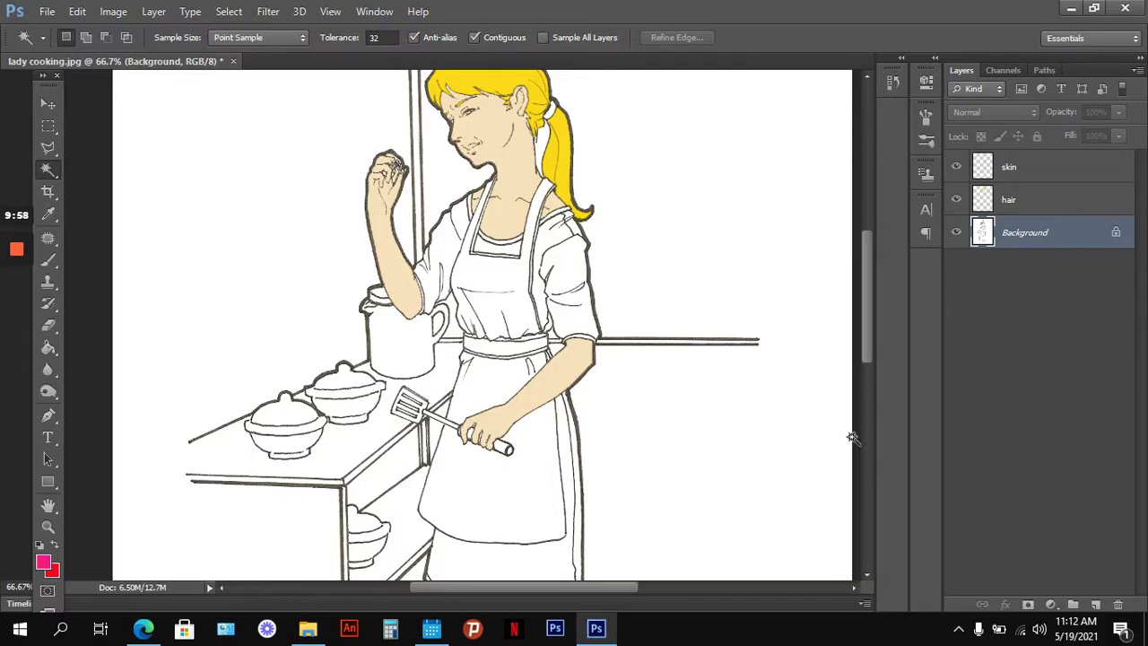
pyautogui.hotkey('ctrl', '+')
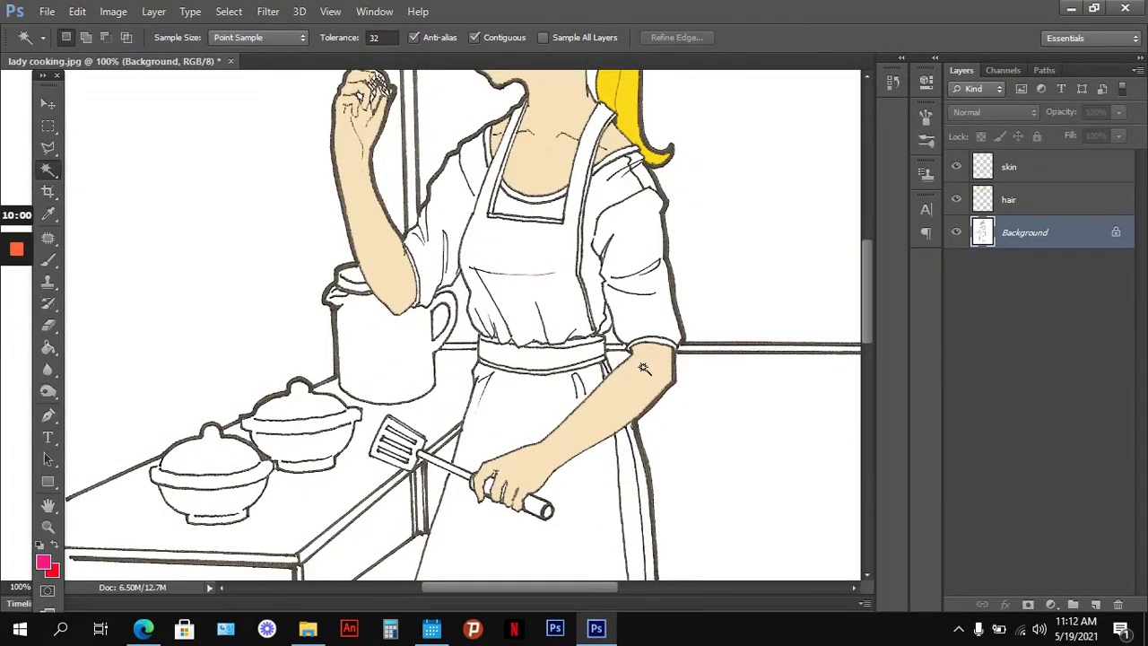
pyautogui.click(527, 259)
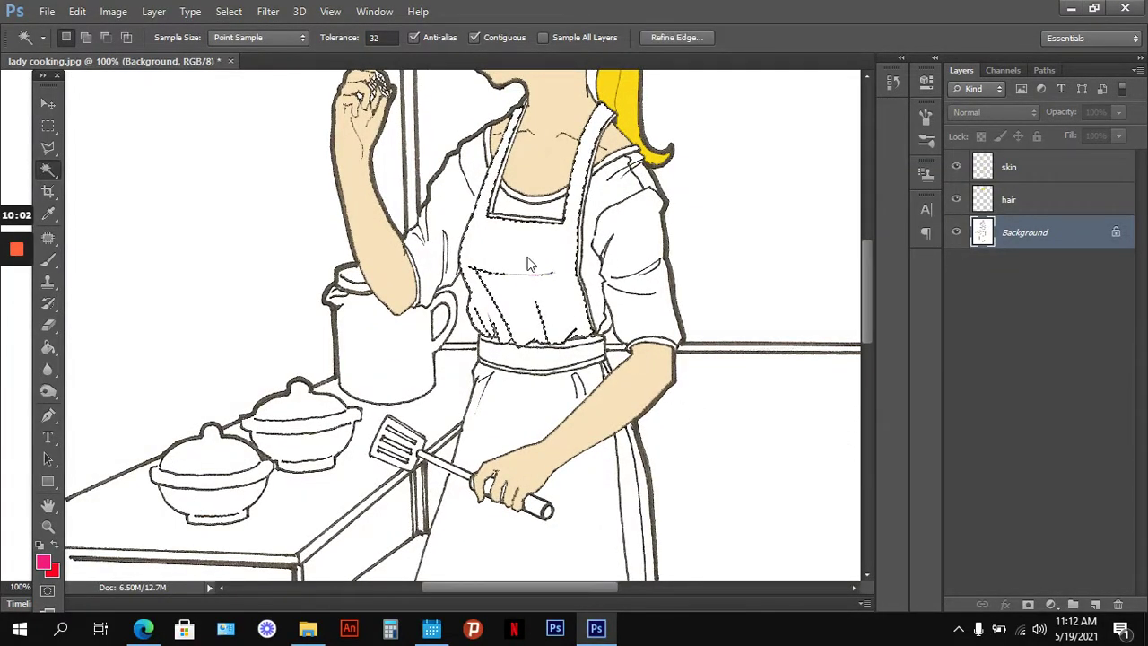
pyautogui.press('shift')
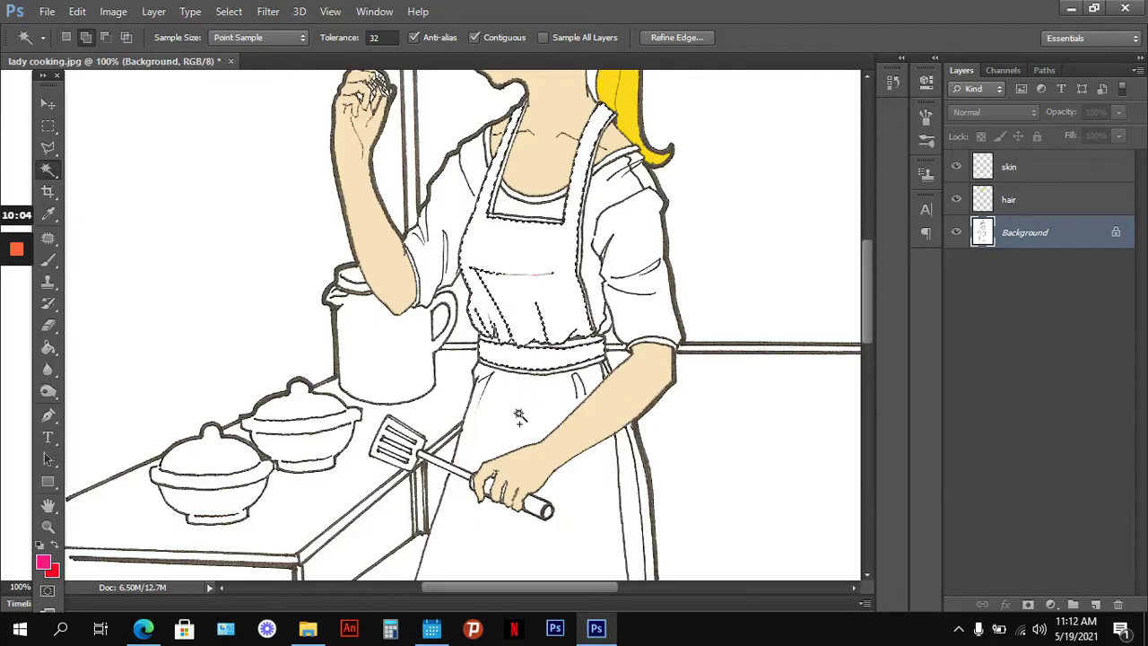
pyautogui.hotkey('ctrl', 'd')
pyautogui.moveTo(755, 377); pyautogui.dragTo(763, 410)
pyautogui.hotkey('ctrl', 'z')
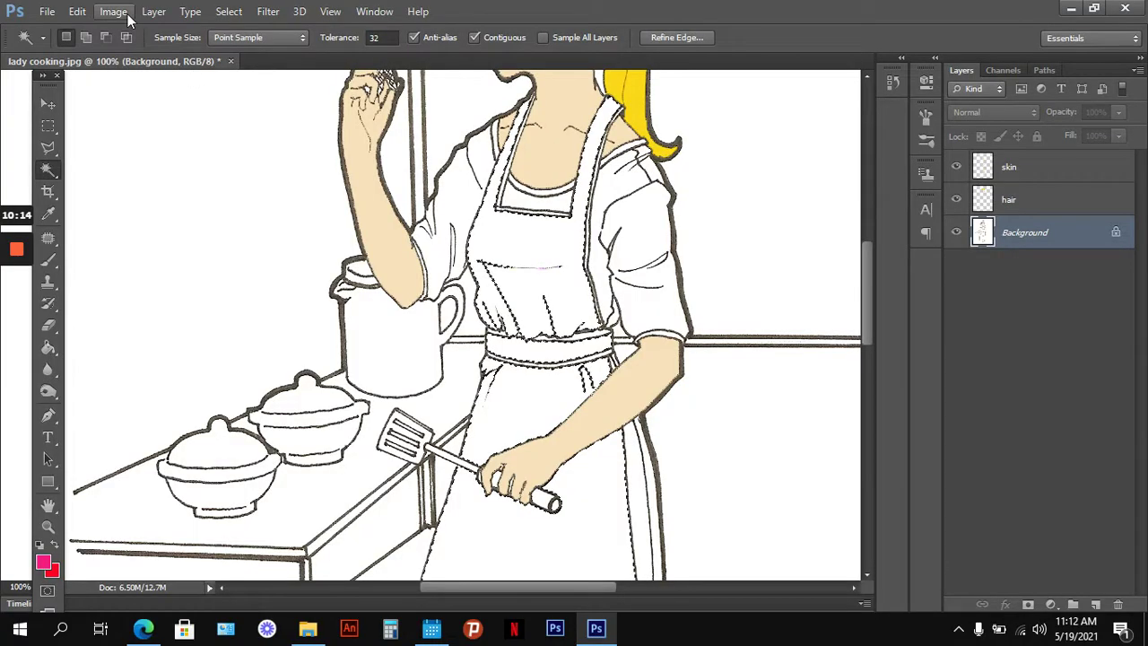
pyautogui.click(158, 12)
# Step: Create a new layer named apron1
pyautogui.moveTo(287, 31)
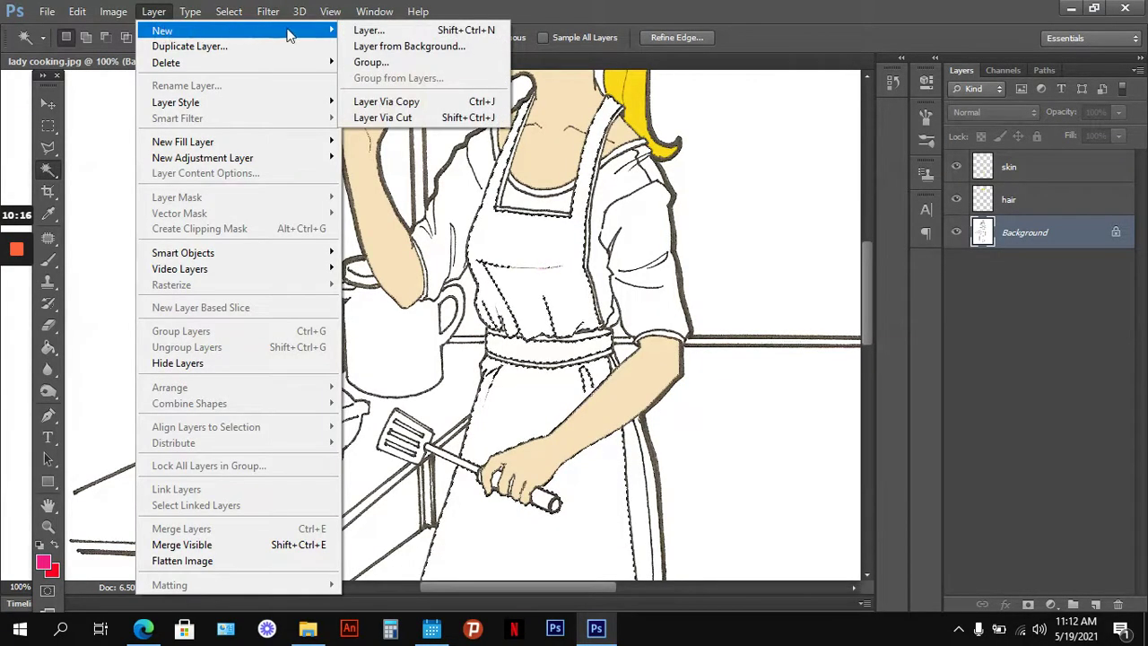
pyautogui.click(367, 30)
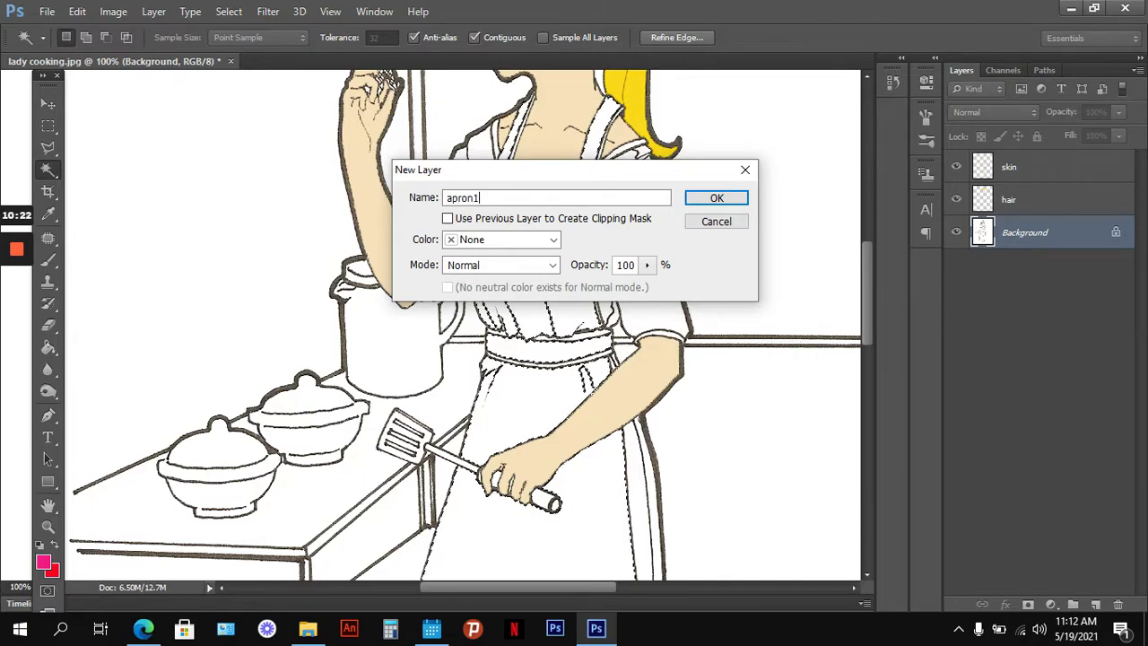
pyautogui.press('Return')
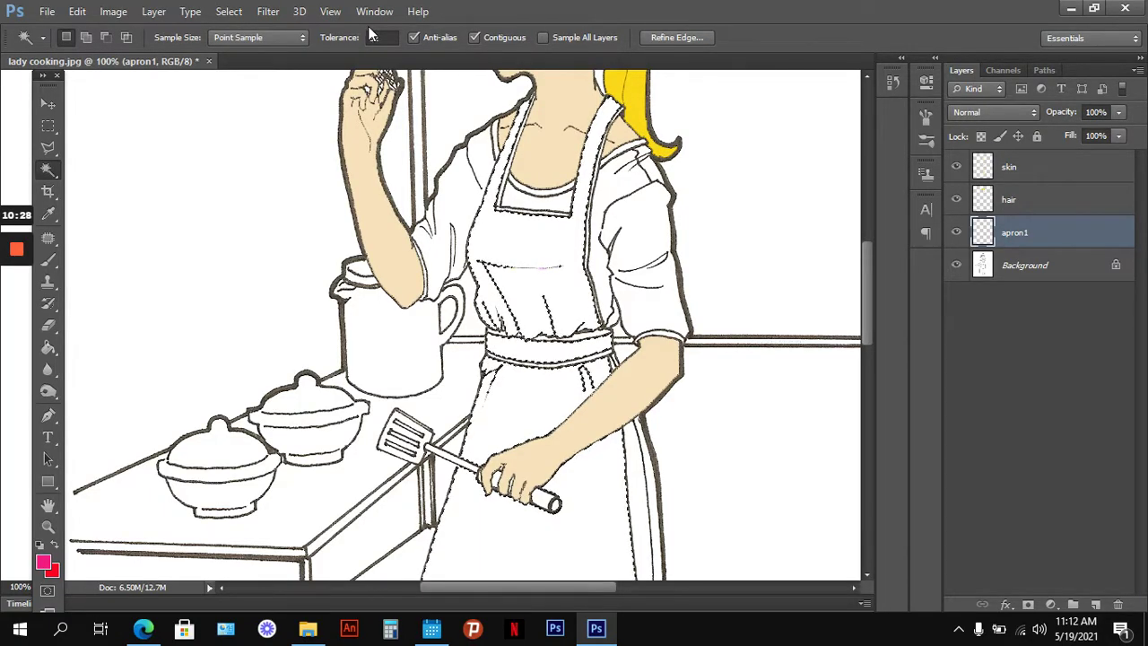
# Step: Fill the apron selection with red on apron1 and deselect it
pyautogui.hotkey('alt', 'BackSpace')
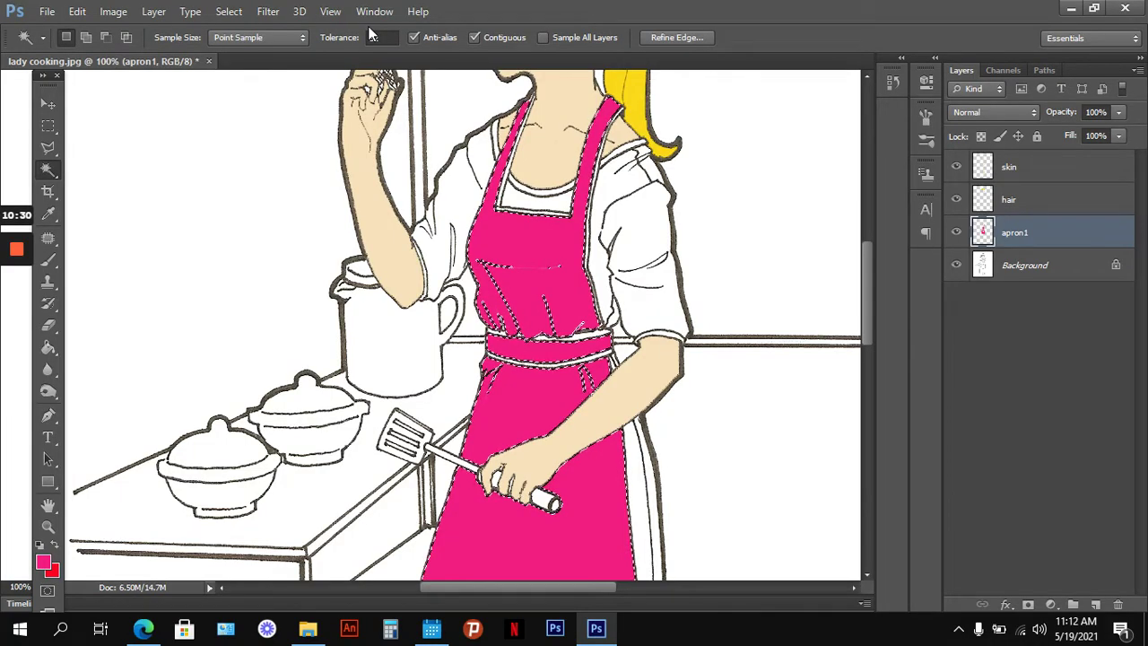
pyautogui.hotkey('ctrl', 'BackSpace')
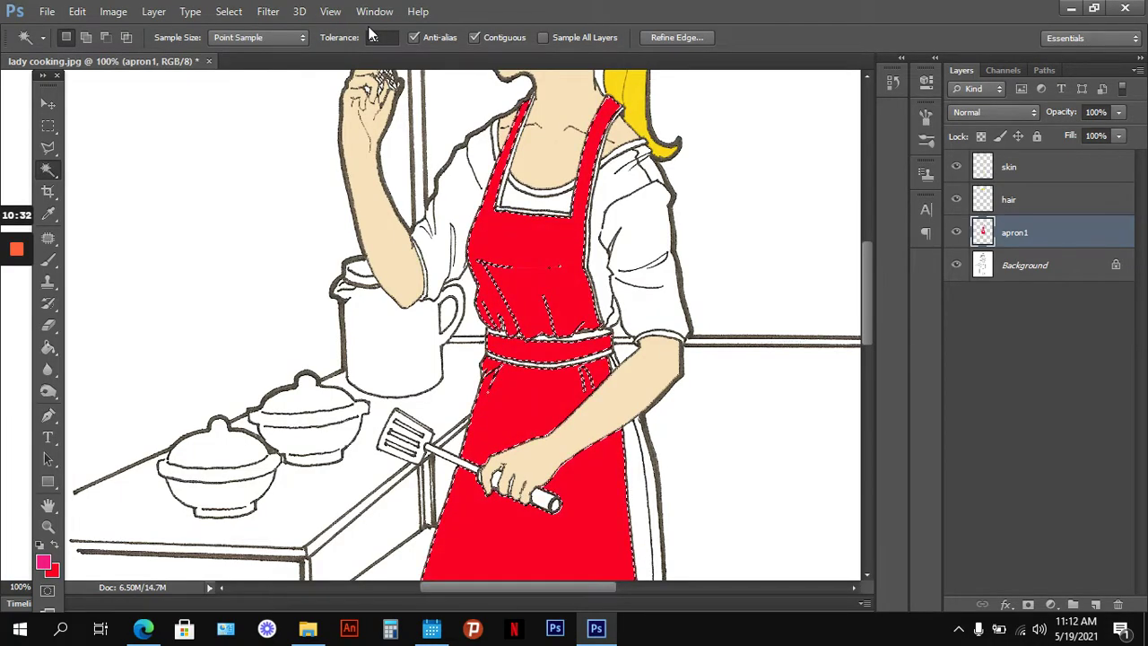
pyautogui.moveTo(744, 182); pyautogui.dragTo(661, 243)
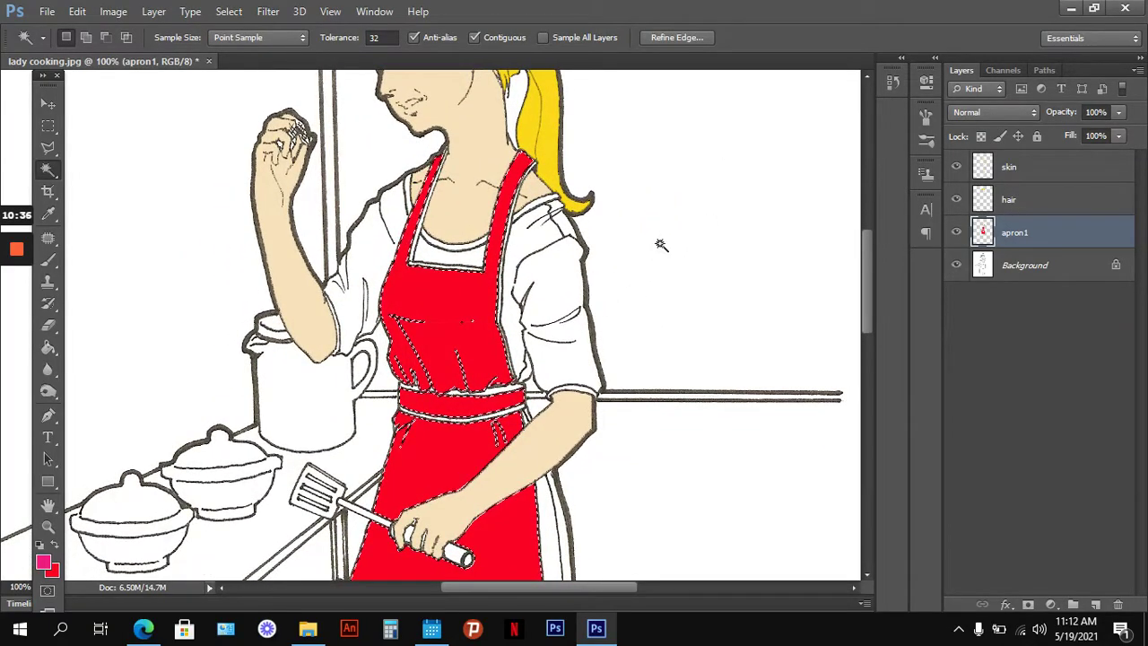
pyautogui.hotkey('ctrl', 'd')
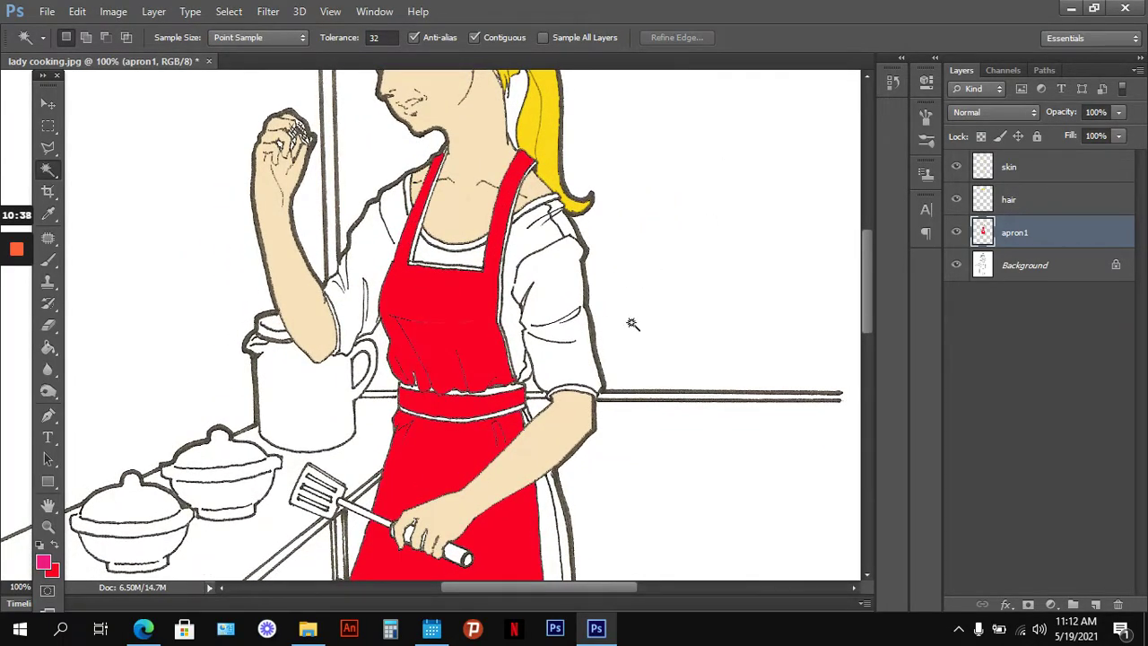
pyautogui.moveTo(730, 325); pyautogui.dragTo(769, 308)
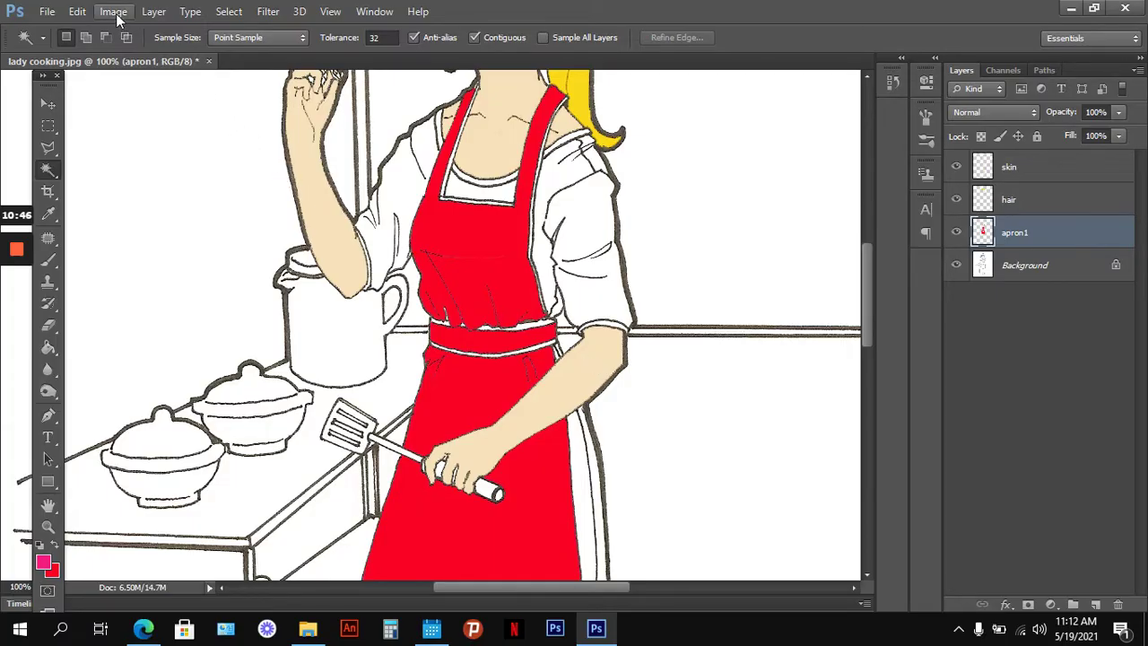
pyautogui.click(153, 11)
# Step: Add a new empty layer named apron2
pyautogui.moveTo(162, 32)
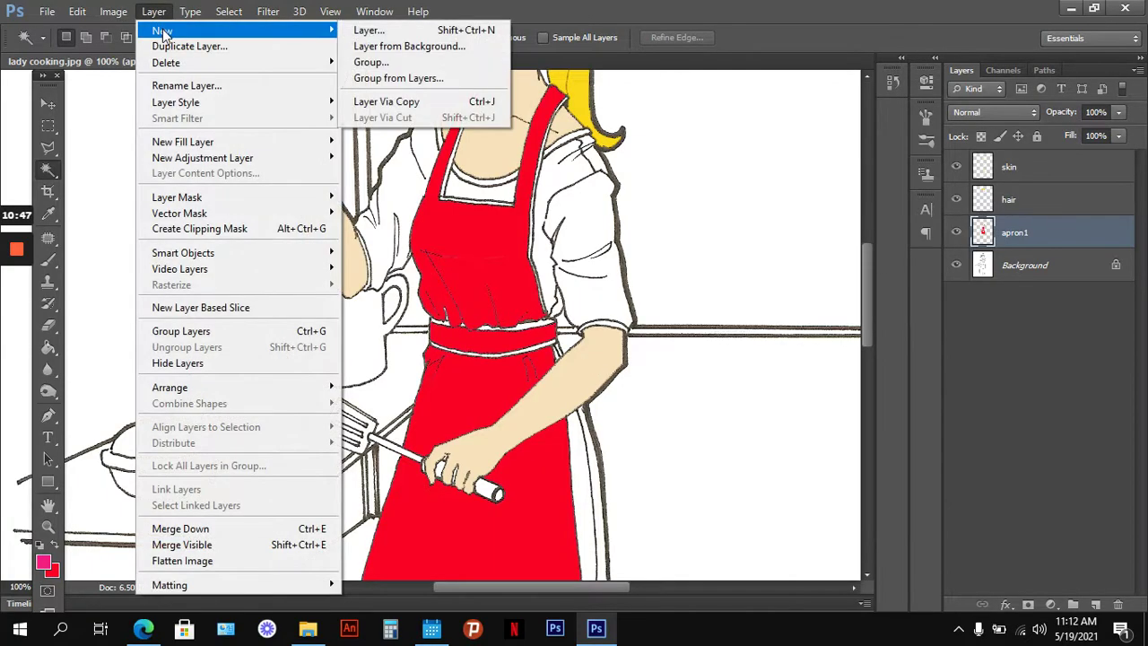
pyautogui.click(363, 31)
pyautogui.write('apron2')
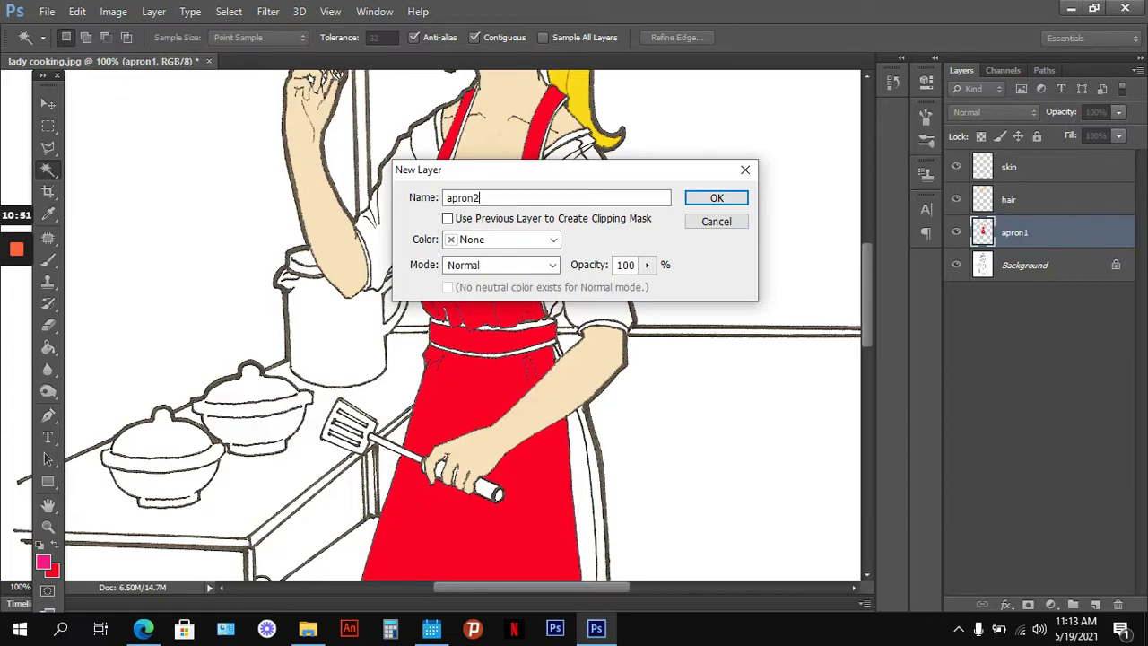
pyautogui.press('Return')
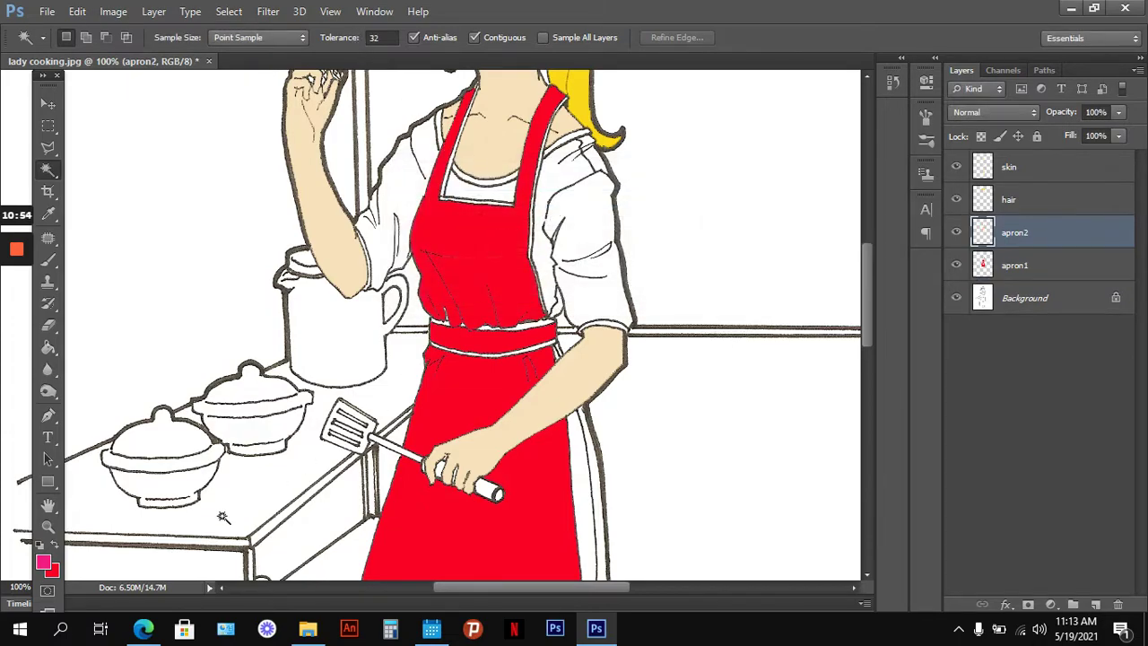
# Step: Set the background colour to blue 111cf2
pyautogui.click(56, 572)
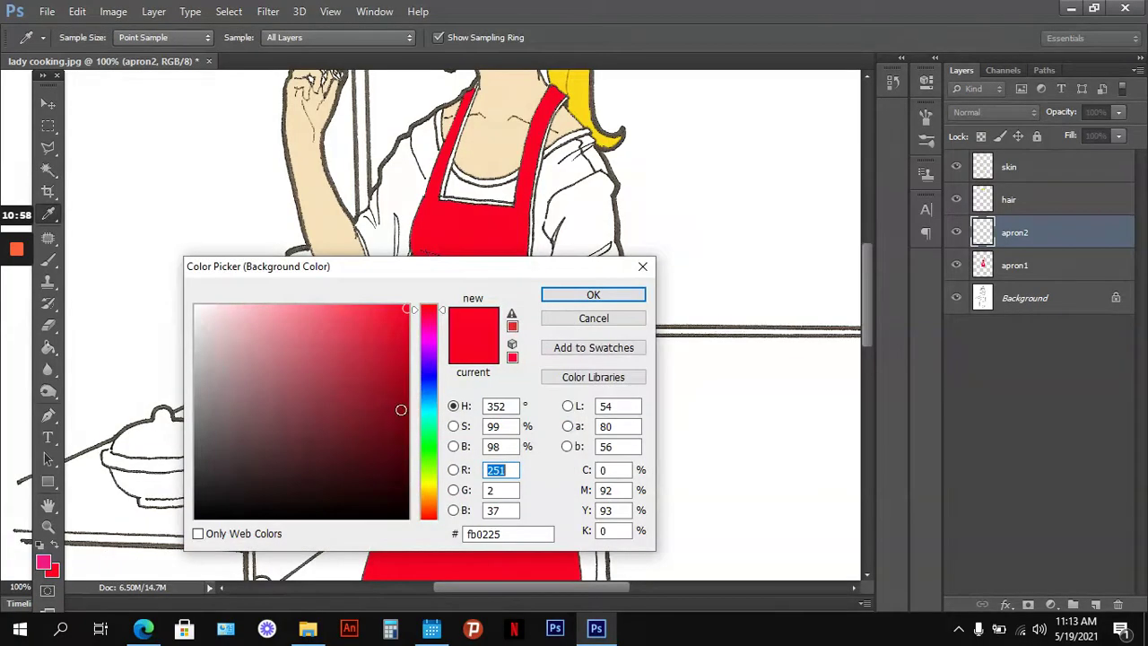
pyautogui.click(427, 378)
pyautogui.click(393, 316)
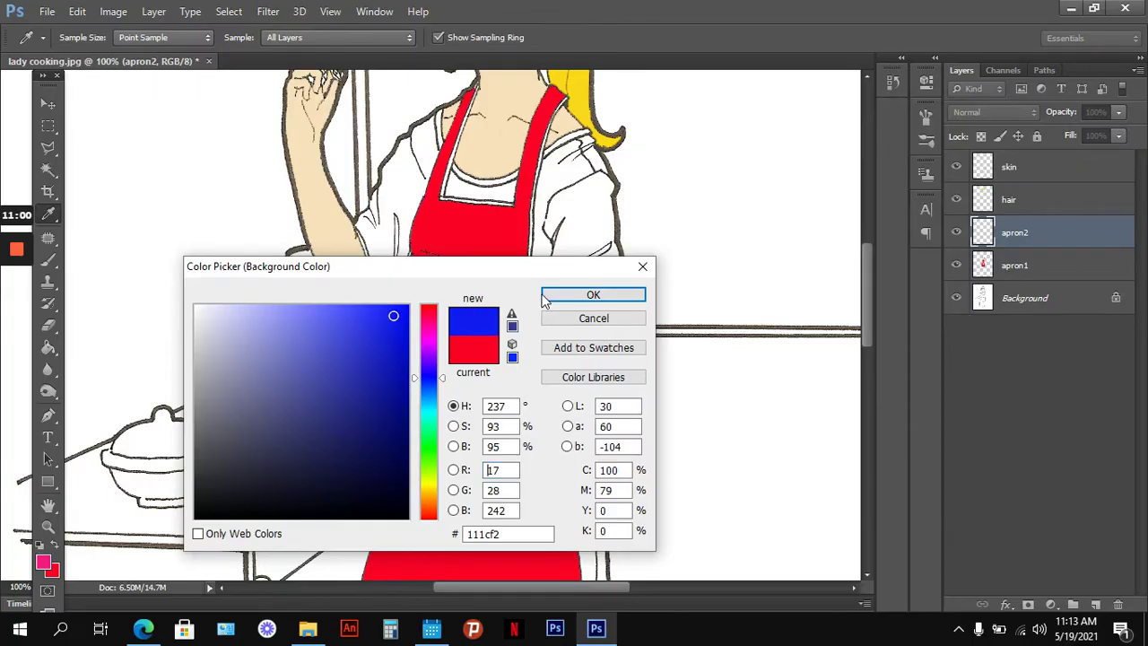
pyautogui.click(593, 294)
pyautogui.press('w')
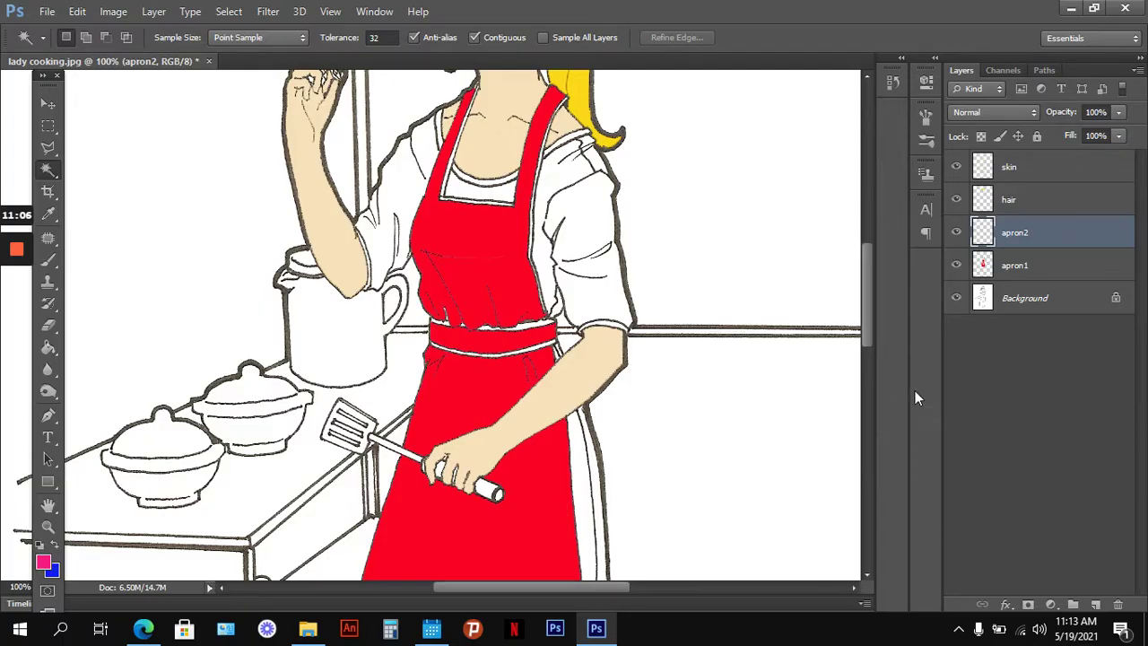
# Step: On the Background layer, Magic Wand-select the white strips around the belt and along the left strap
pyautogui.click(1054, 303)
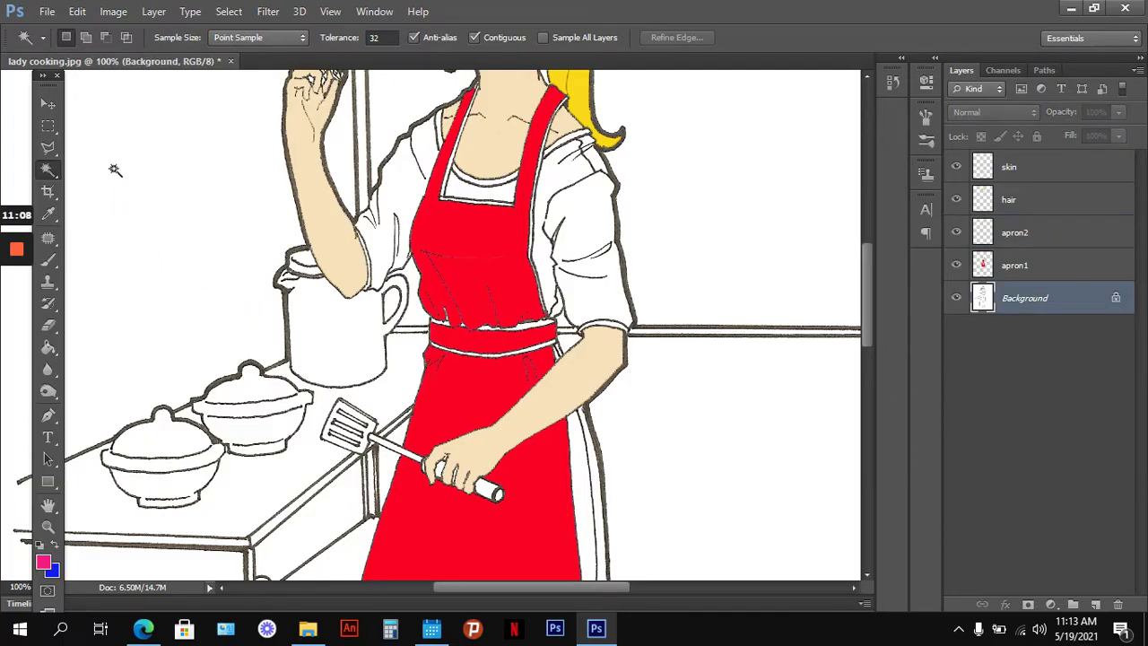
pyautogui.hotkey('ctrl', '+')
pyautogui.hotkey('ctrl', '+')
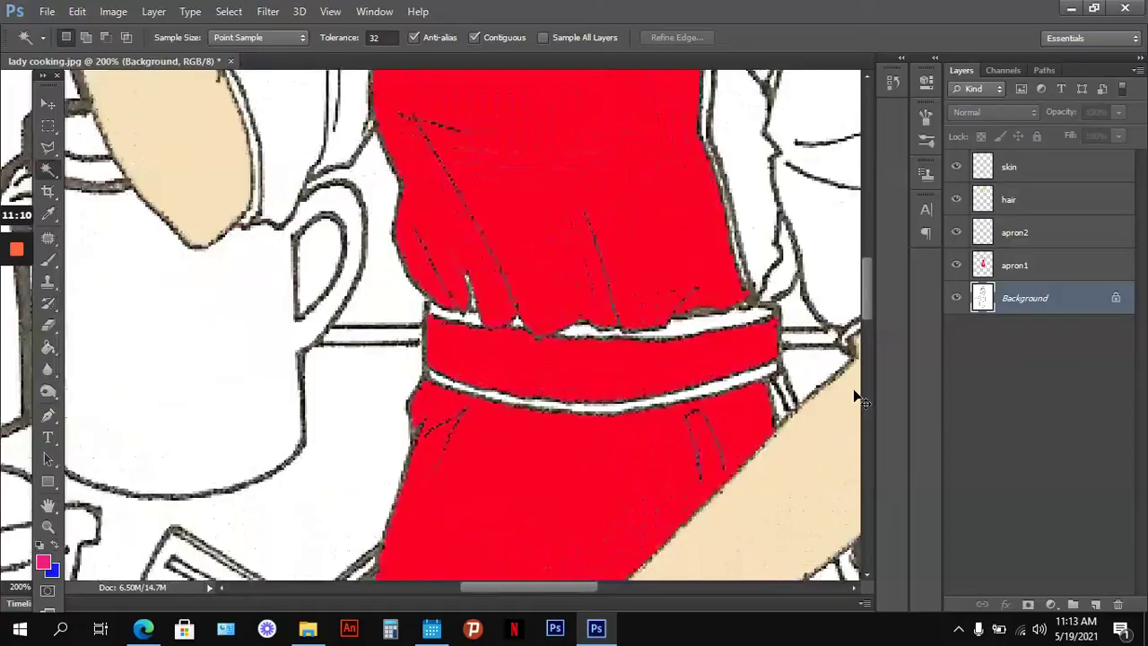
pyautogui.click(708, 328)
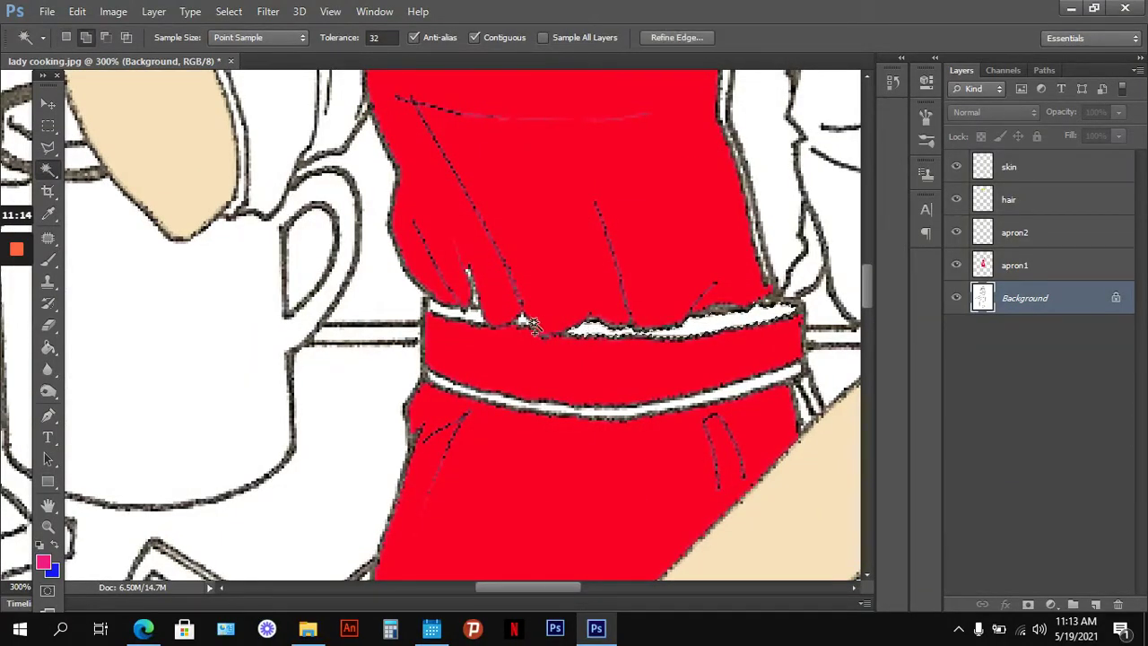
pyautogui.keyDown('shift'); pyautogui.click(475, 314); pyautogui.keyUp('shift')
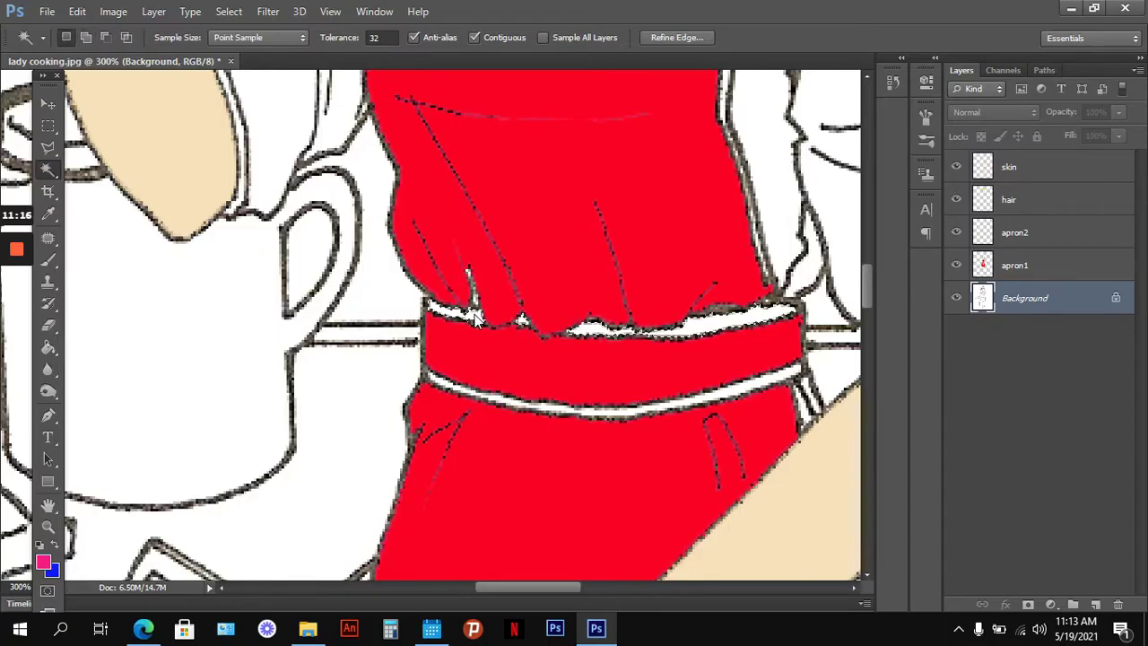
pyautogui.keyDown('shift'); pyautogui.click(495, 401); pyautogui.keyUp('shift')
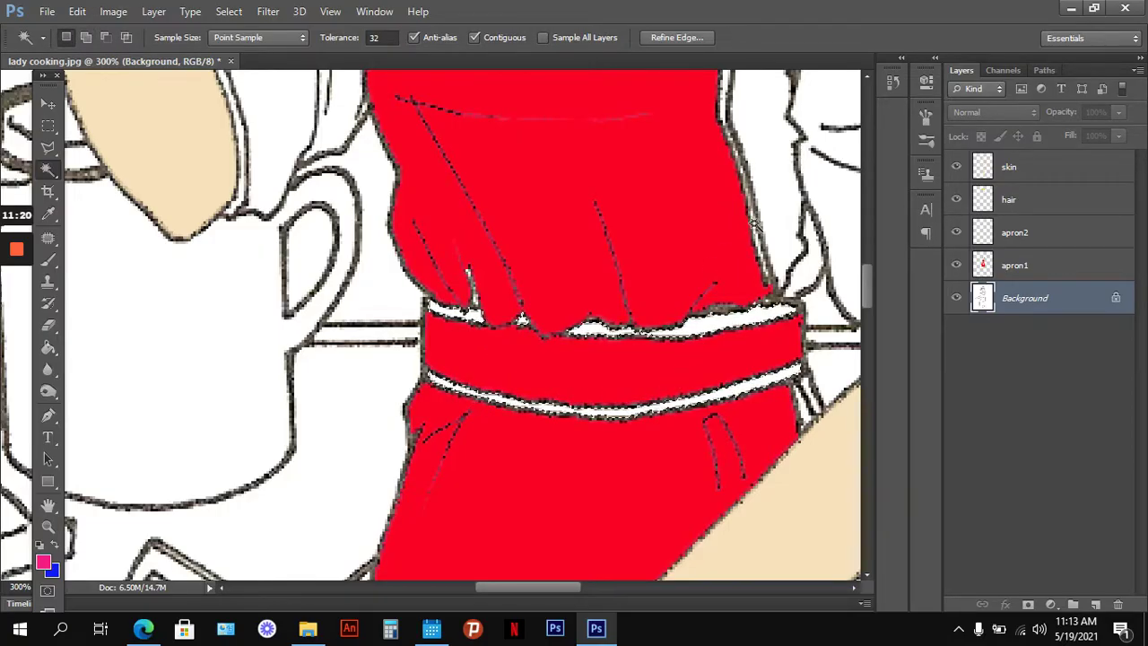
pyautogui.moveTo(758, 197); pyautogui.dragTo(677, 578)
pyautogui.moveTo(664, 314); pyautogui.dragTo(649, 482)
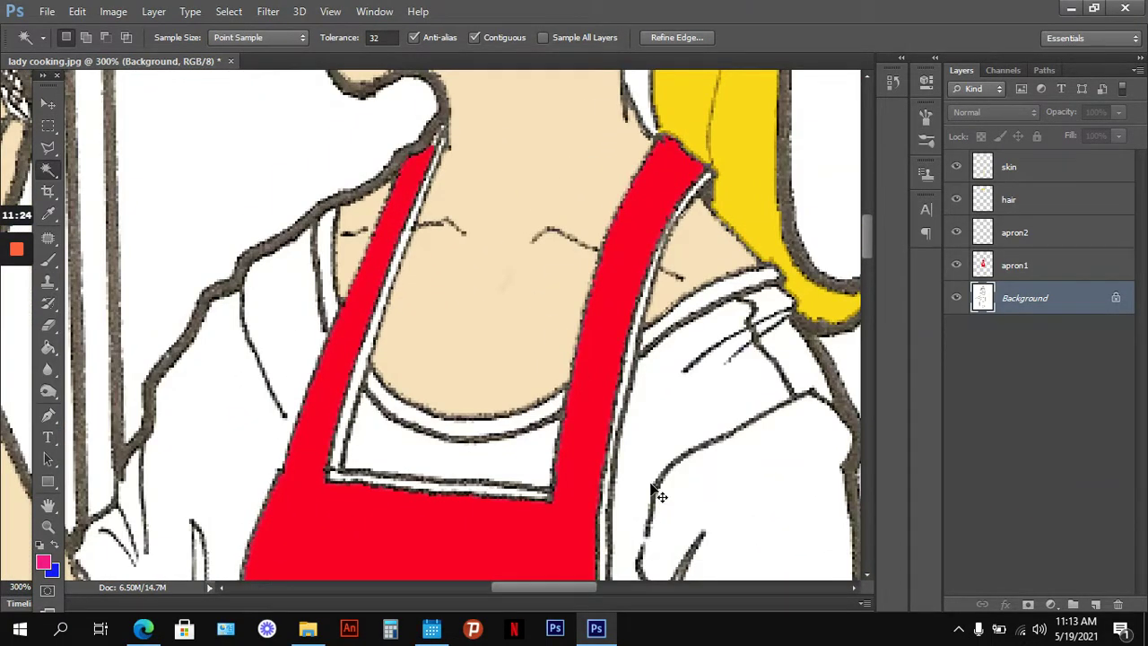
pyautogui.keyDown('shift'); pyautogui.click(356, 384); pyautogui.keyUp('shift')
pyautogui.keyDown('shift'); pyautogui.click(404, 219); pyautogui.keyUp('shift')
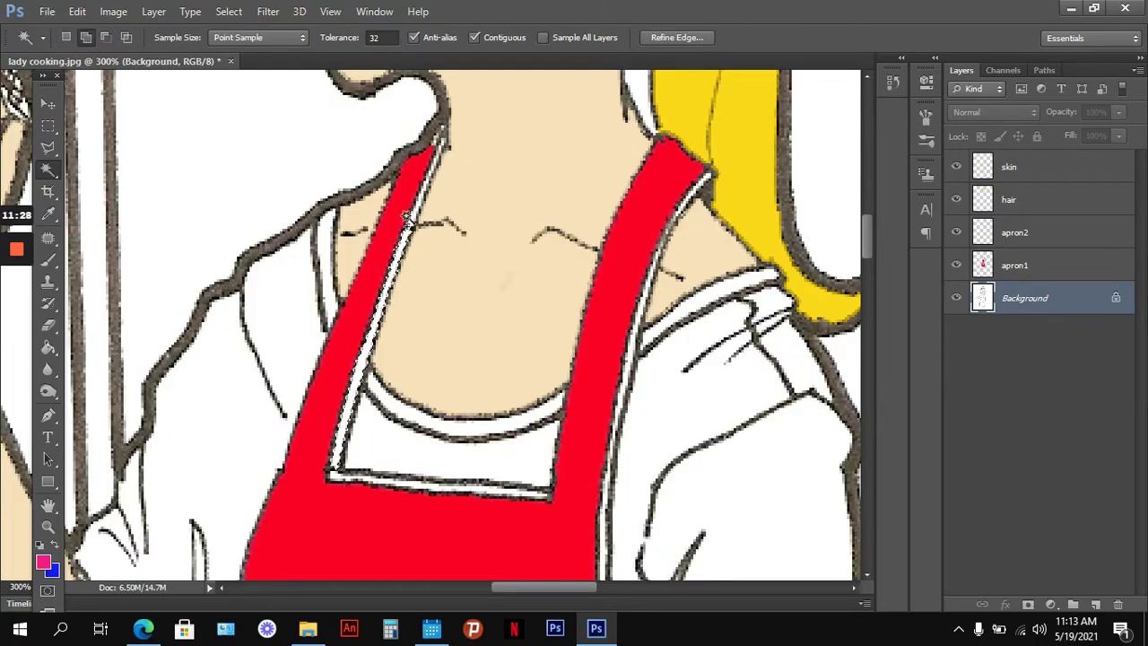
pyautogui.keyDown('shift'); pyautogui.click(427, 184); pyautogui.keyUp('shift')
pyautogui.keyDown('shift'); pyautogui.click(395, 483); pyautogui.keyUp('shift')
# Step: Add the right strap's white trim strips and the strip beside it to the selection
pyautogui.hotkey('ctrl', '+')
pyautogui.press('shift')
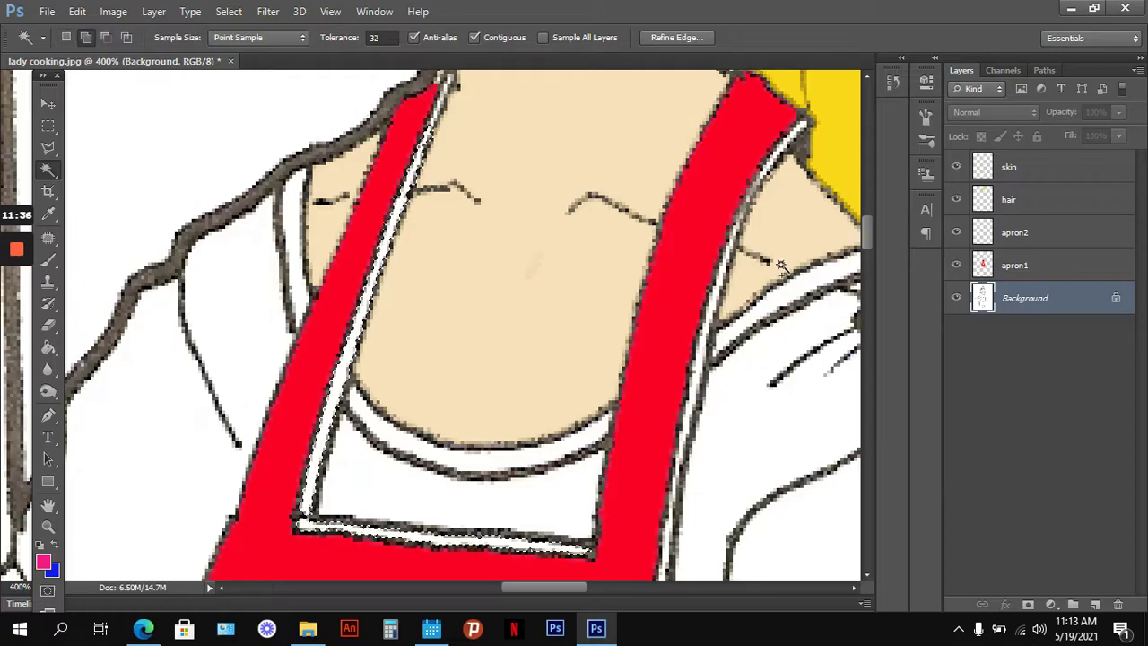
pyautogui.keyDown('shift'); pyautogui.click(793, 137); pyautogui.keyUp('shift')
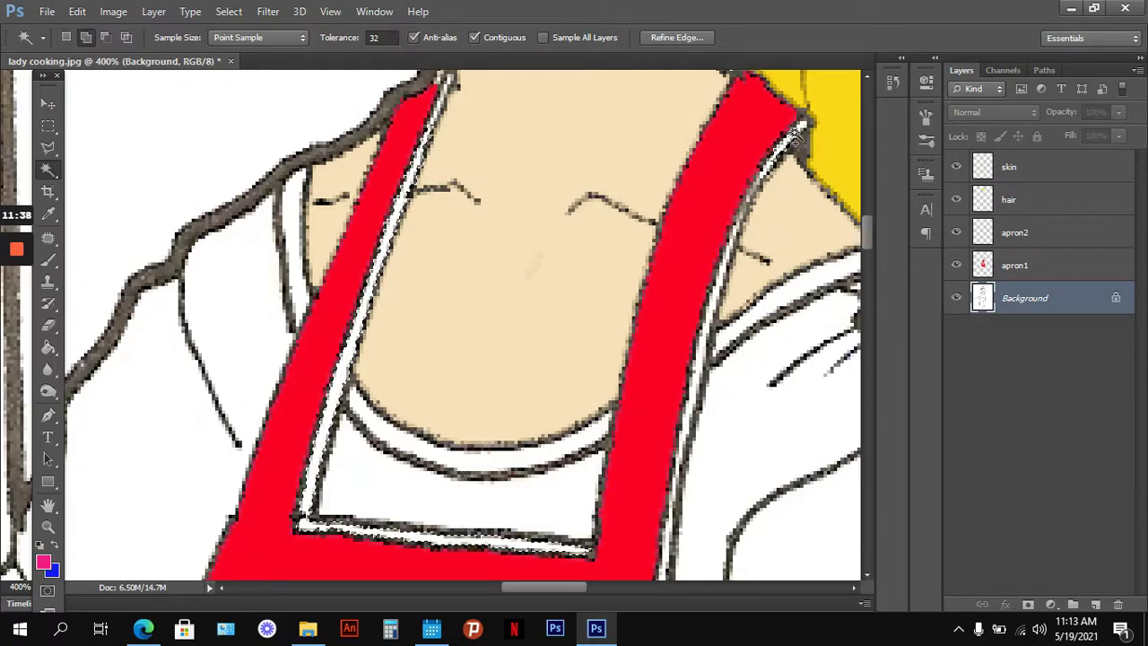
pyautogui.keyDown('shift'); pyautogui.click(758, 181); pyautogui.keyUp('shift')
pyautogui.keyDown('shift'); pyautogui.click(756, 182); pyautogui.keyUp('shift')
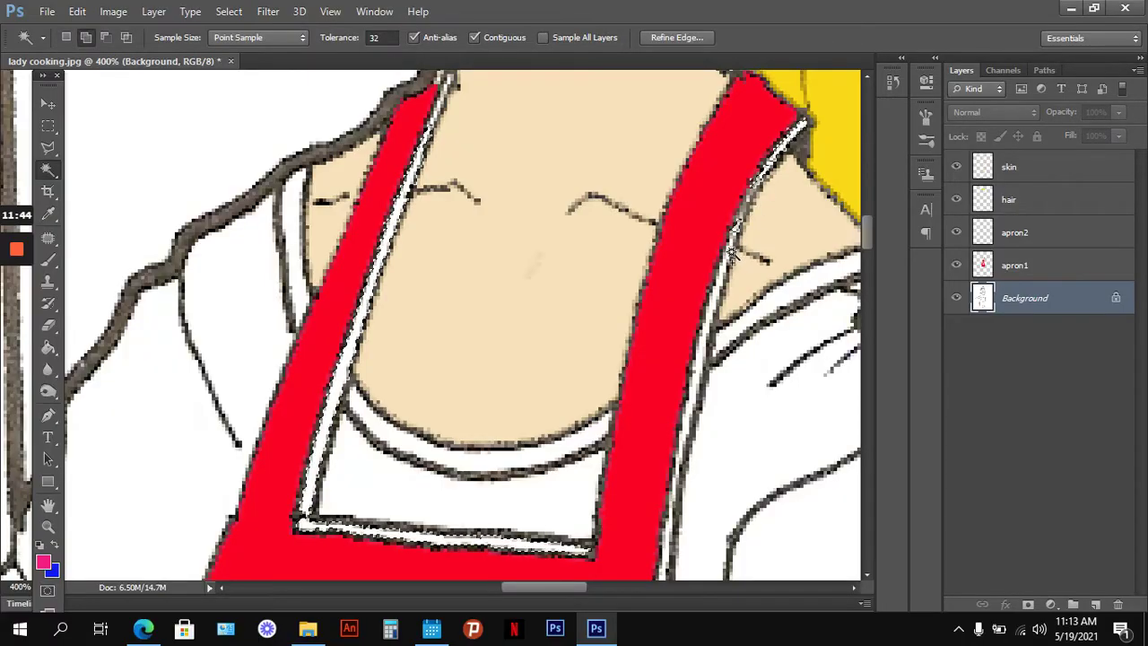
pyautogui.keyDown('shift'); pyautogui.click(731, 245); pyautogui.keyUp('shift')
pyautogui.keyDown('shift'); pyautogui.click(730, 251); pyautogui.keyUp('shift')
pyautogui.keyDown('shift'); pyautogui.click(722, 274); pyautogui.keyUp('shift')
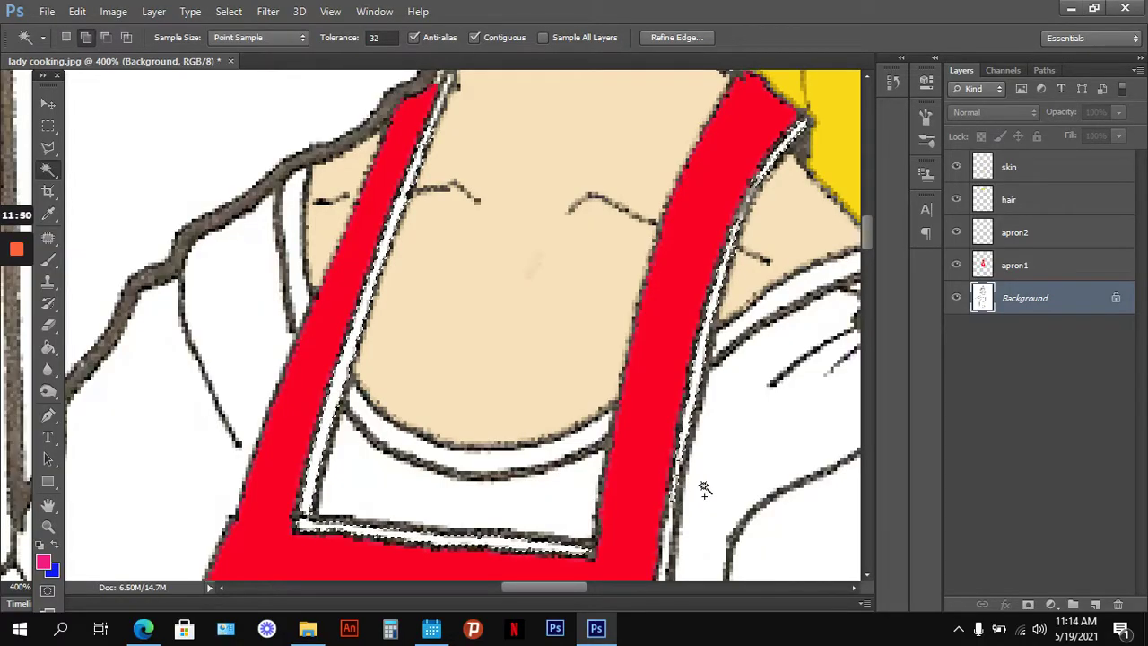
pyautogui.moveTo(759, 466); pyautogui.dragTo(712, 190)
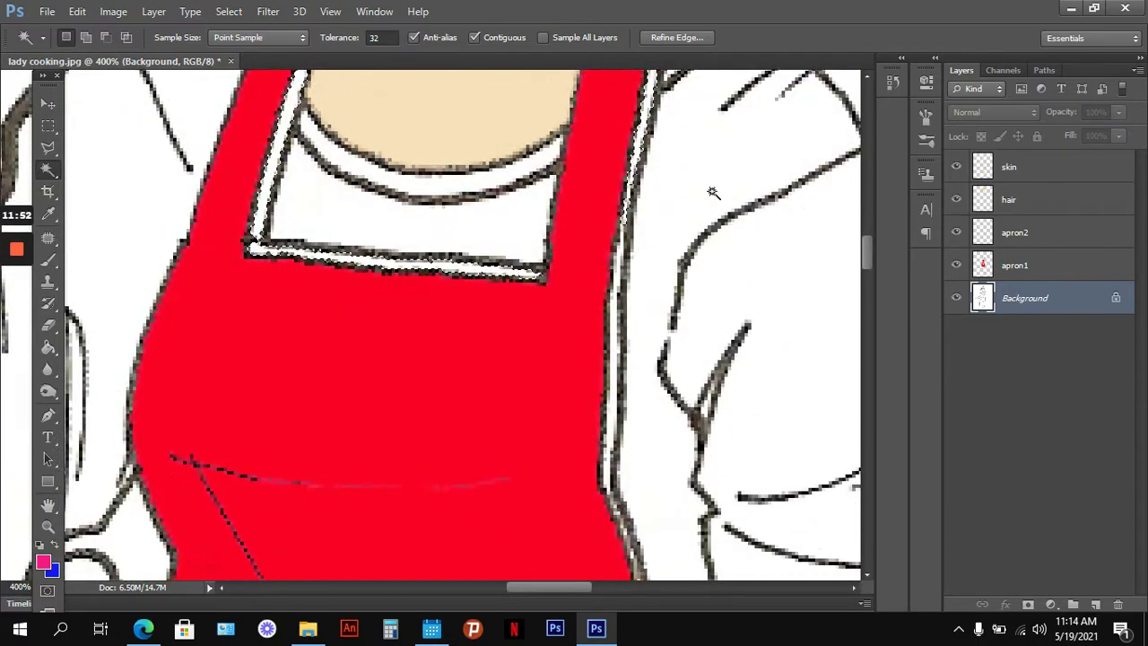
pyautogui.keyDown('shift'); pyautogui.click(630, 208); pyautogui.keyUp('shift')
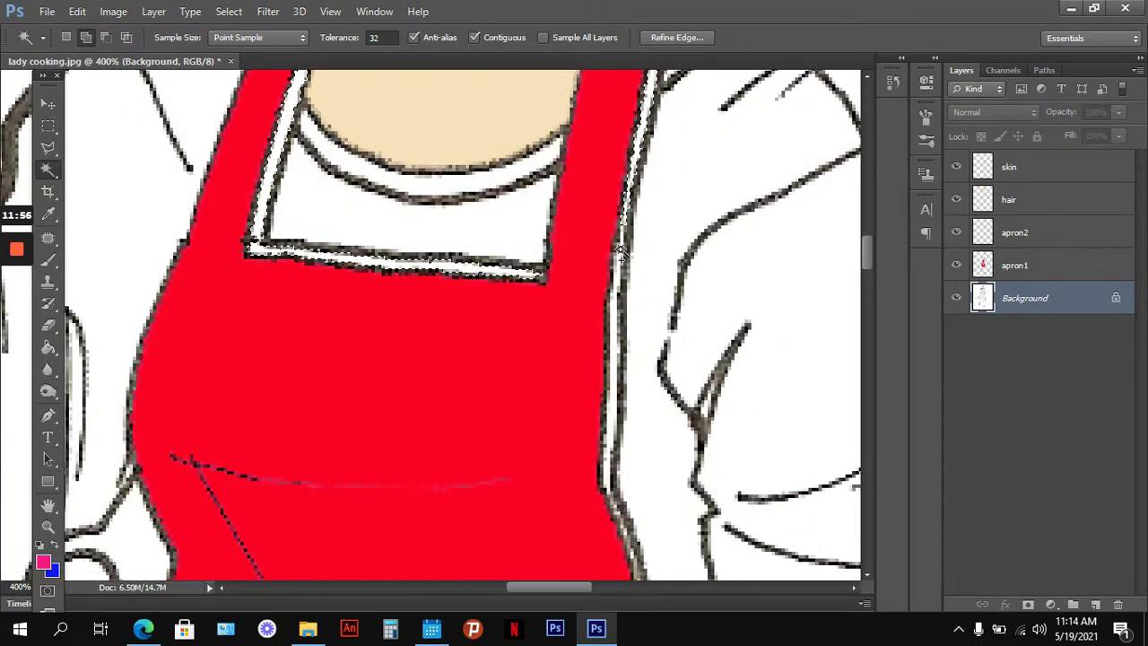
pyautogui.keyDown('shift'); pyautogui.click(617, 430); pyautogui.keyUp('shift')
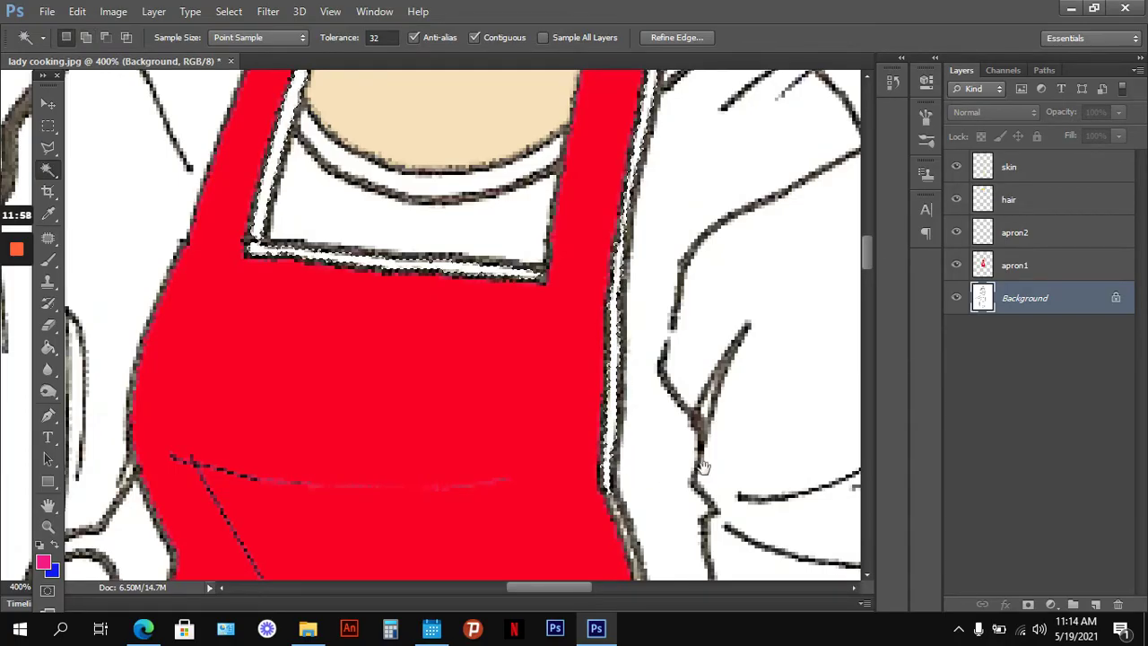
pyautogui.moveTo(699, 473); pyautogui.dragTo(611, 205)
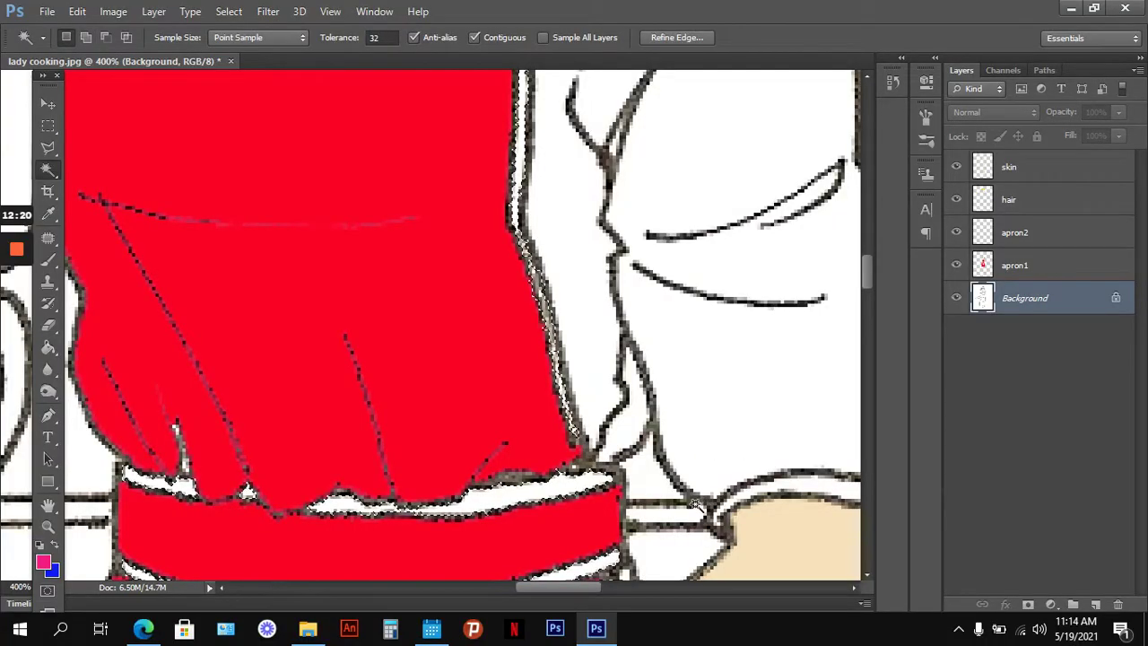
pyautogui.moveTo(695, 504); pyautogui.dragTo(667, 348)
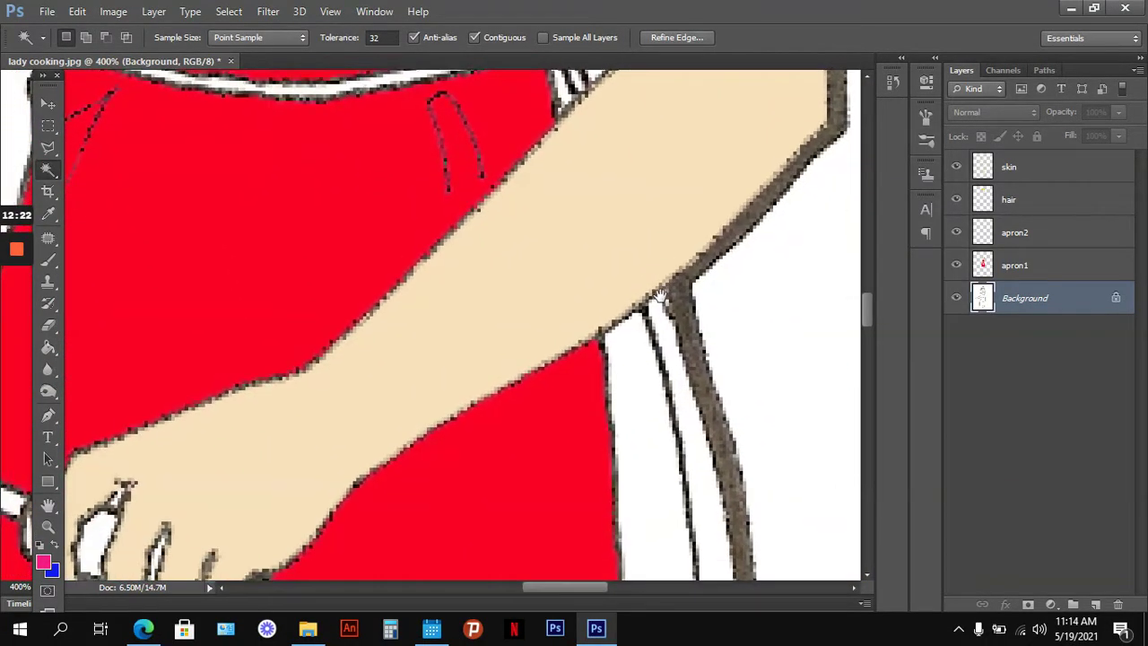
# Step: Add the white strip along the apron's right edge, then review the whole figure
pyautogui.hotkey('ctrl', '-')
pyautogui.hotkey('ctrl', '-')
pyautogui.hotkey('ctrl', '-')
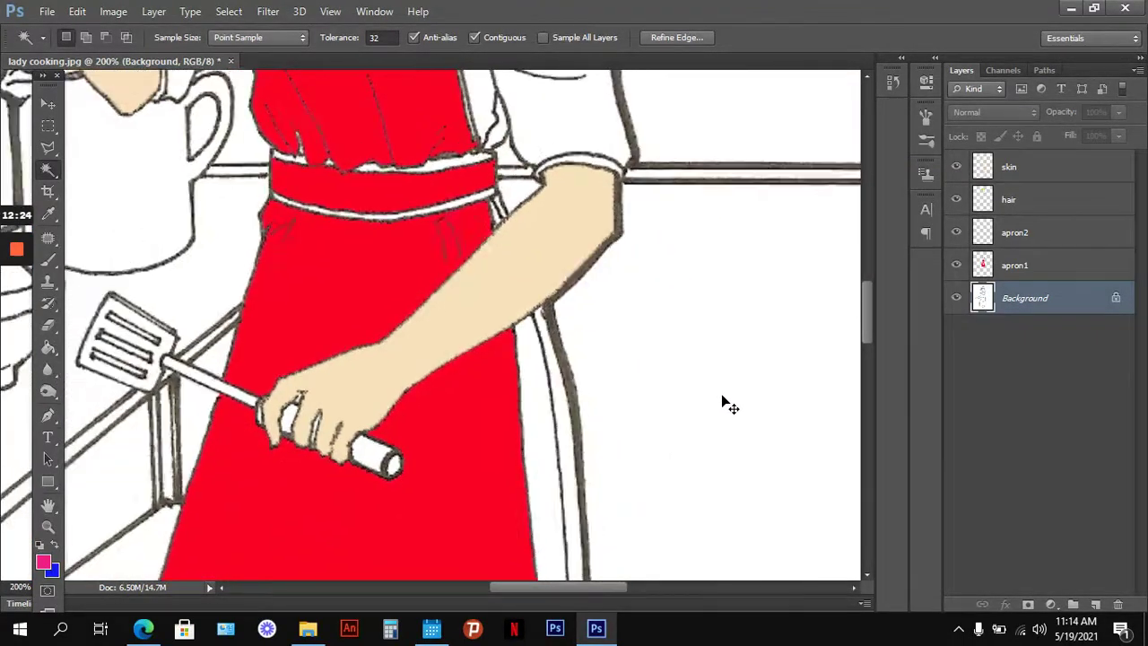
pyautogui.press('shift')
pyautogui.keyDown('shift'); pyautogui.click(502, 380); pyautogui.keyUp('shift')
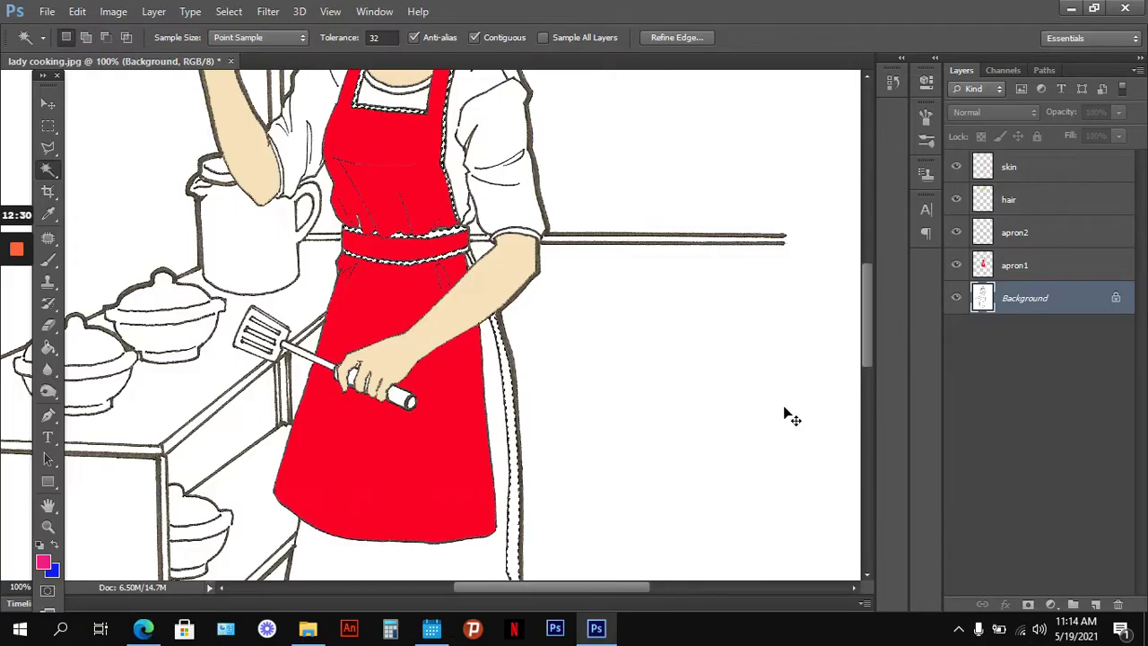
pyautogui.hotkey('ctrl', '+')
pyautogui.hotkey('ctrl', '+')
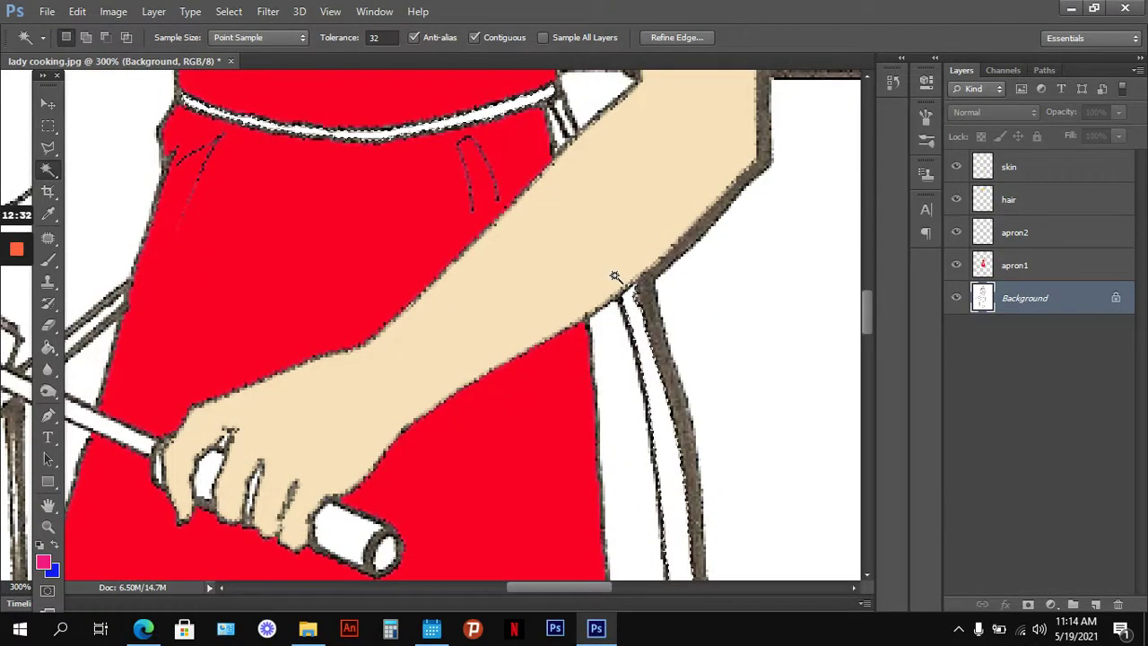
pyautogui.scroll(1, 614, 273)
pyautogui.scroll(1, 615, 278)
pyautogui.scroll(2, 625, 307)
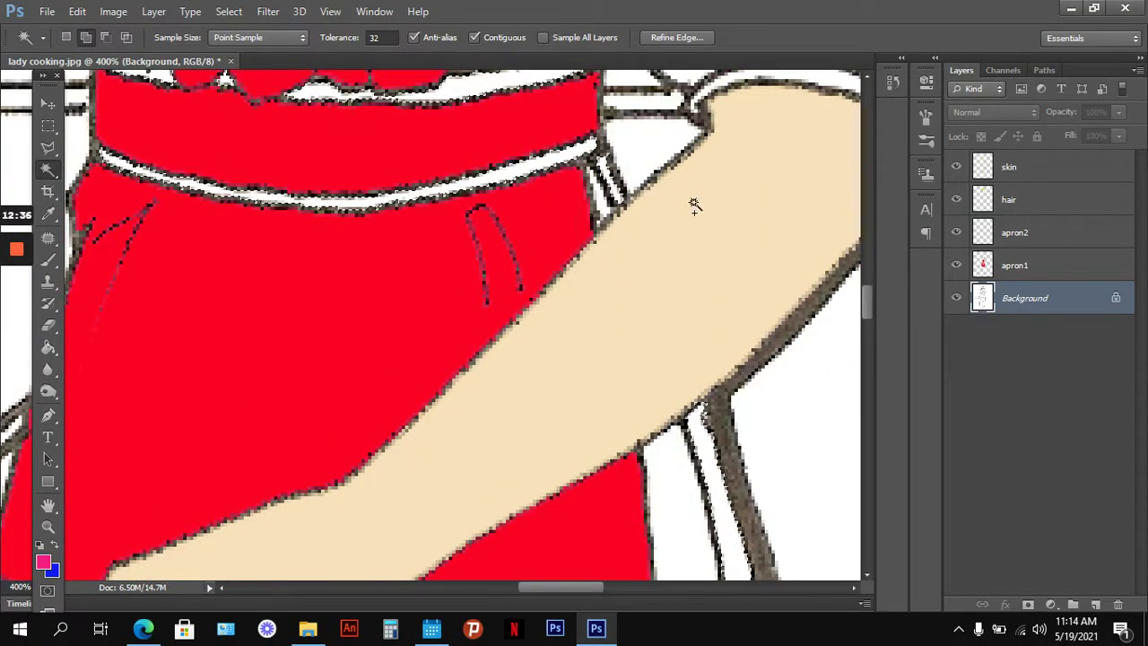
pyautogui.scroll(-2, 756, 454)
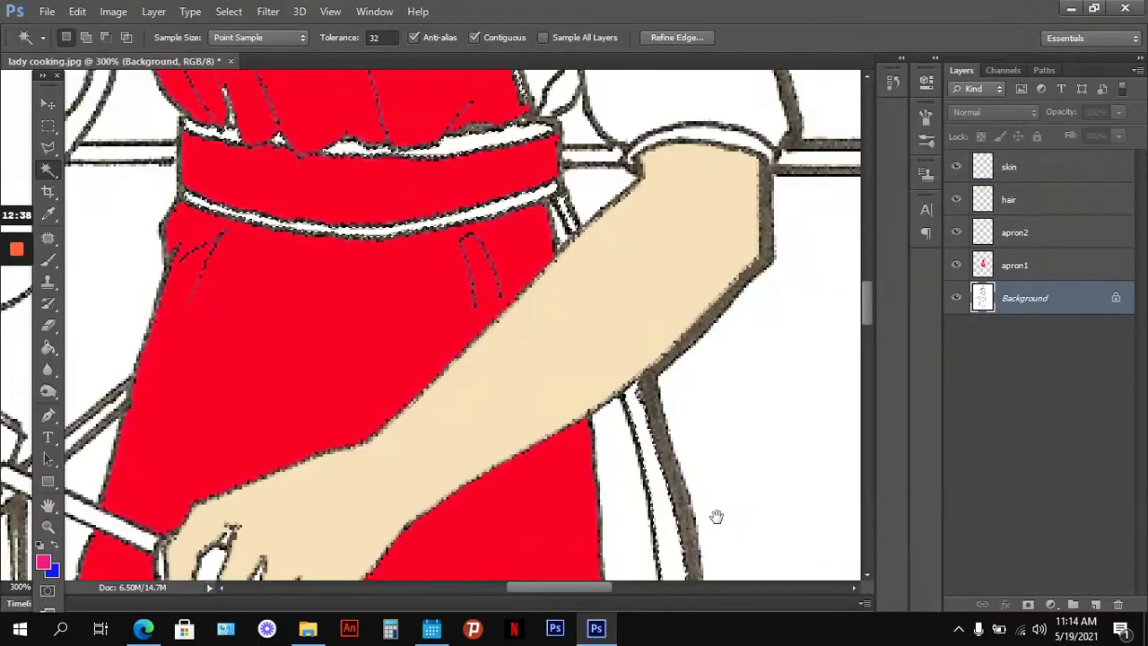
pyautogui.scroll(1, 717, 515)
pyautogui.scroll(-5, 696, 382)
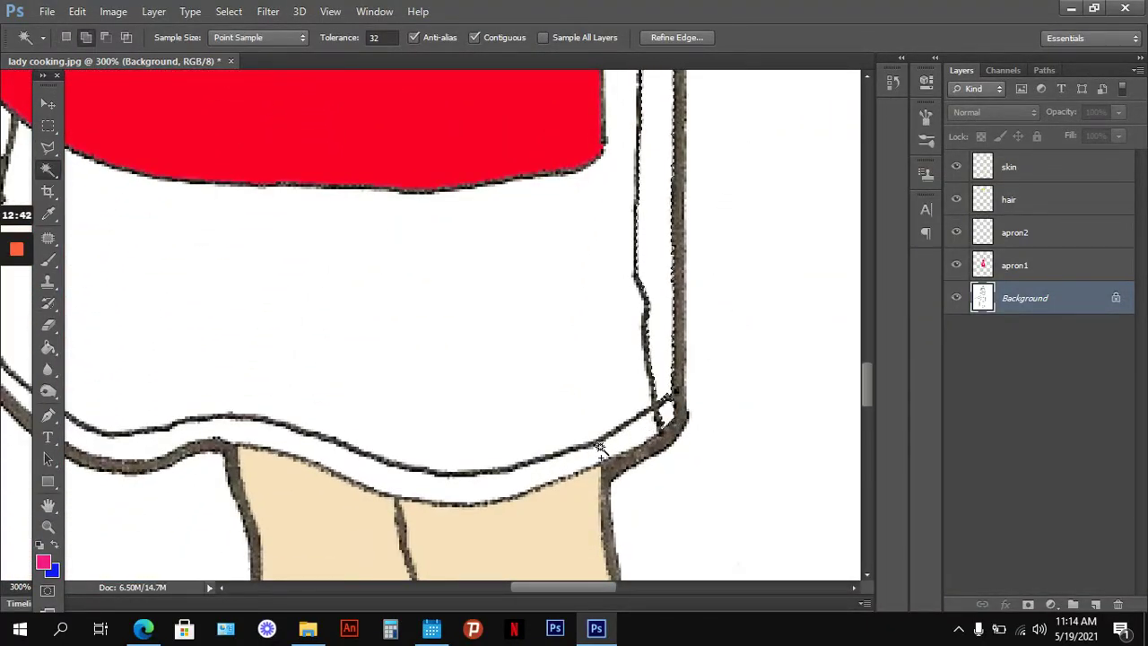
pyautogui.moveTo(418, 333); pyautogui.dragTo(610, 352)
pyautogui.hotkey('ctrl', '-')
pyautogui.hotkey('ctrl', '-')
pyautogui.hotkey('ctrl', '-')
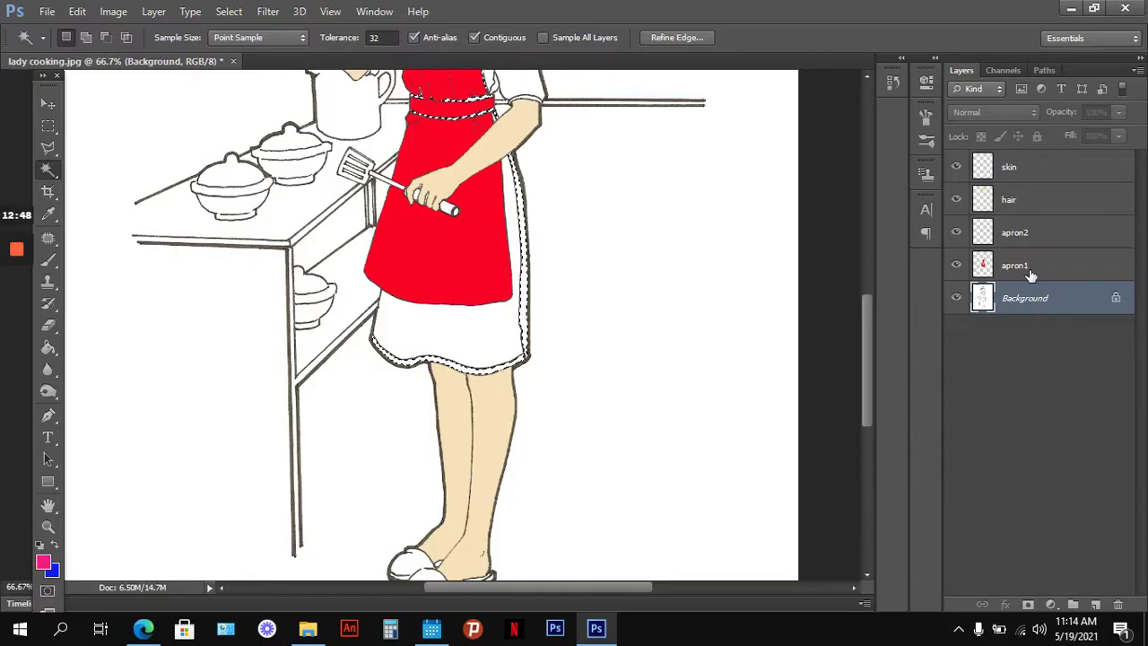
pyautogui.click(1047, 233)
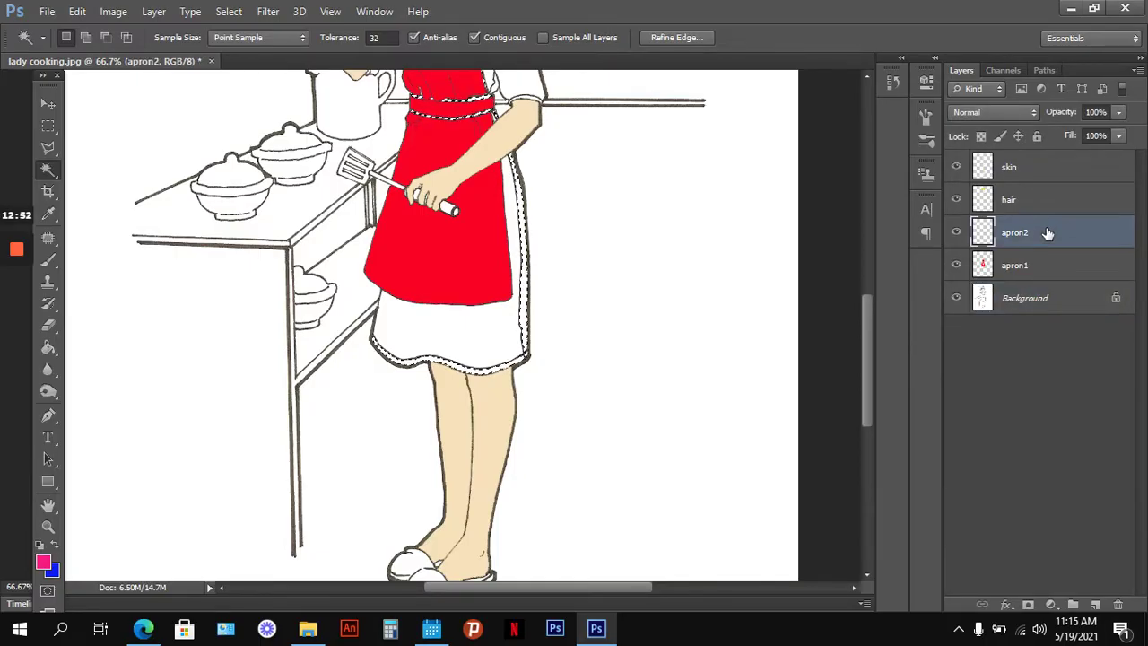
# Step: Fill the apron trim selection on apron2 with blue instead of pink, then deselect
pyautogui.hotkey('alt', 'BackSpace')
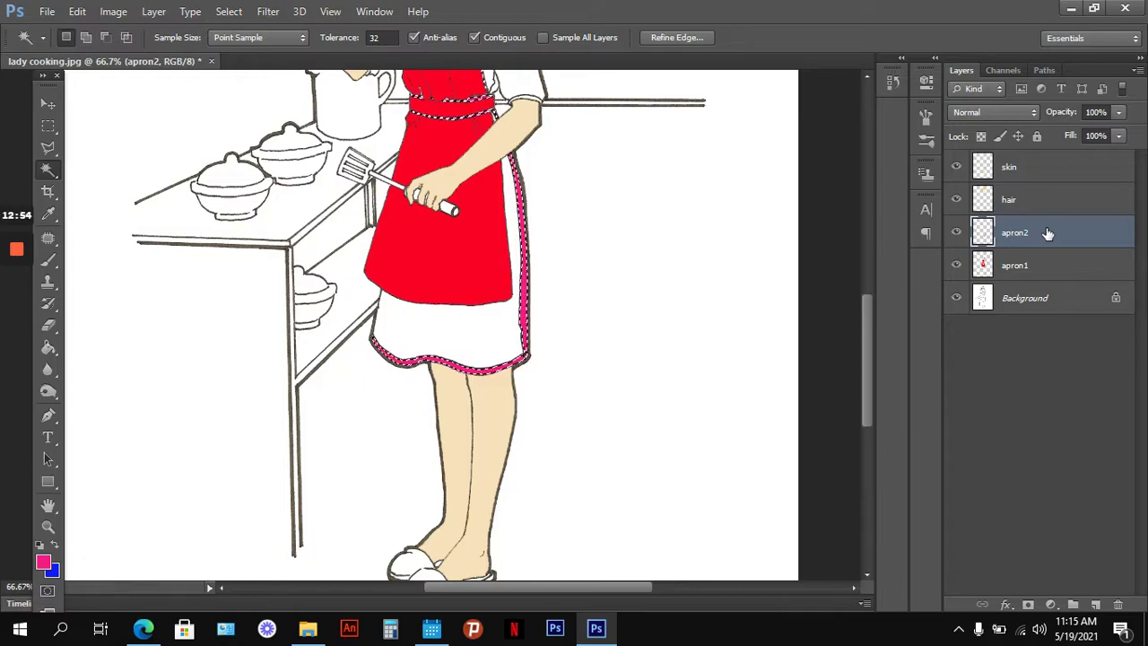
pyautogui.hotkey('ctrl', 'BackSpace')
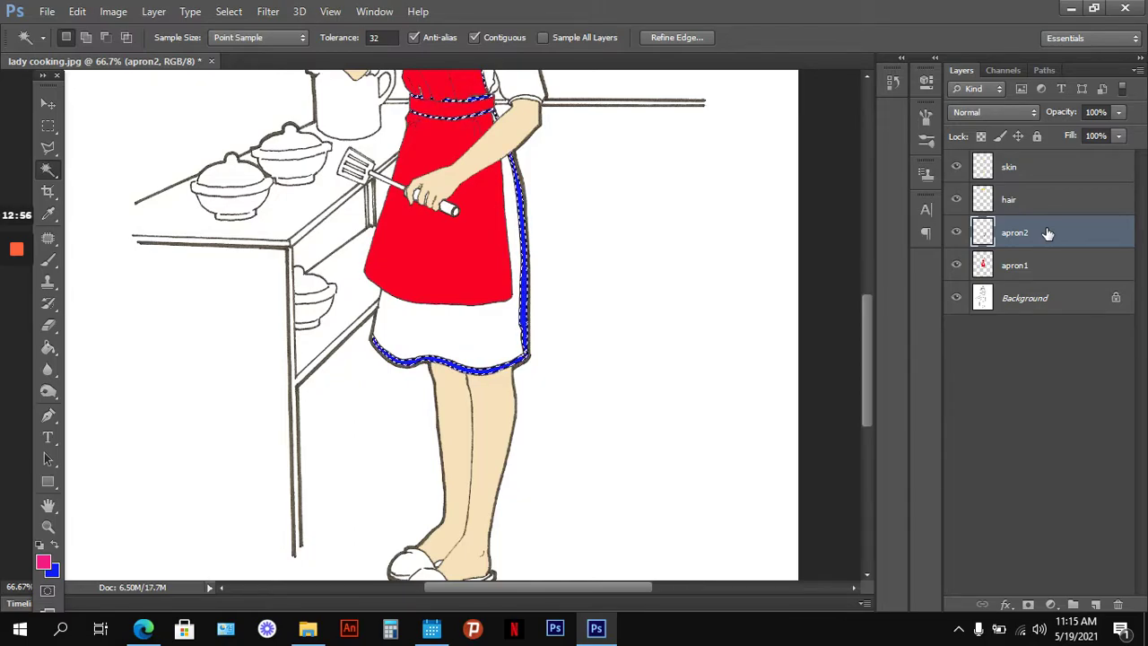
pyautogui.moveTo(659, 230); pyautogui.dragTo(638, 472)
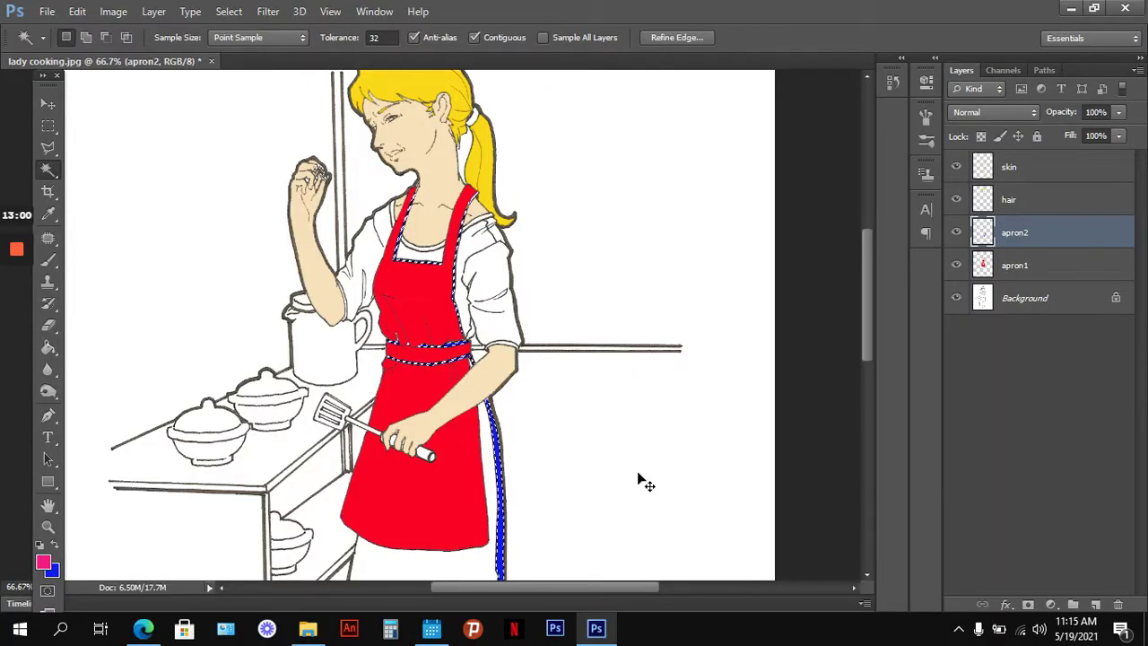
pyautogui.hotkey('ctrl', 'd')
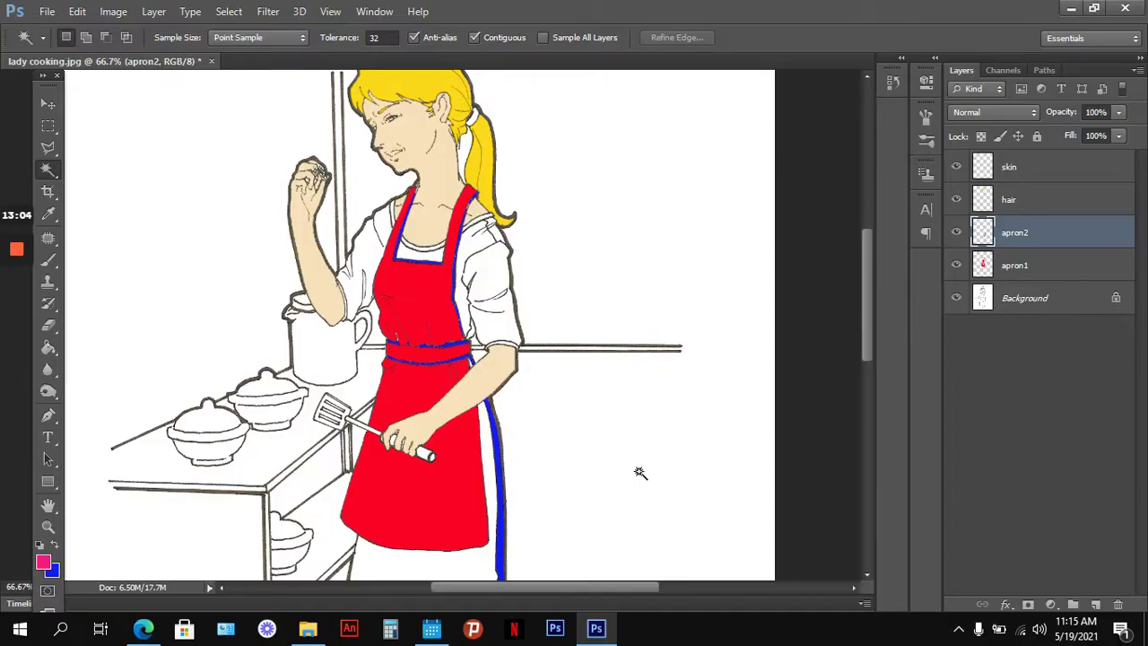
pyautogui.moveTo(637, 470); pyautogui.dragTo(681, 395)
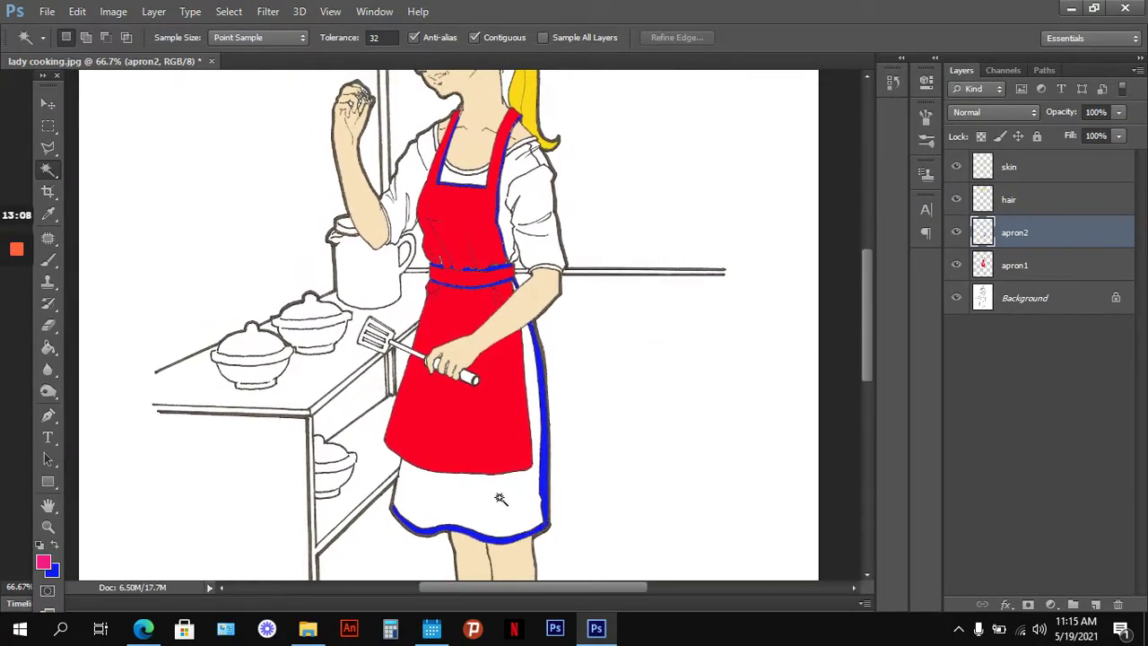
# Step: Add an empty apron3 layer, then Magic Wand-select the white lower skirt panel on the Background layer
pyautogui.click(154, 10)
pyautogui.moveTo(179, 30)
pyautogui.click(374, 31)
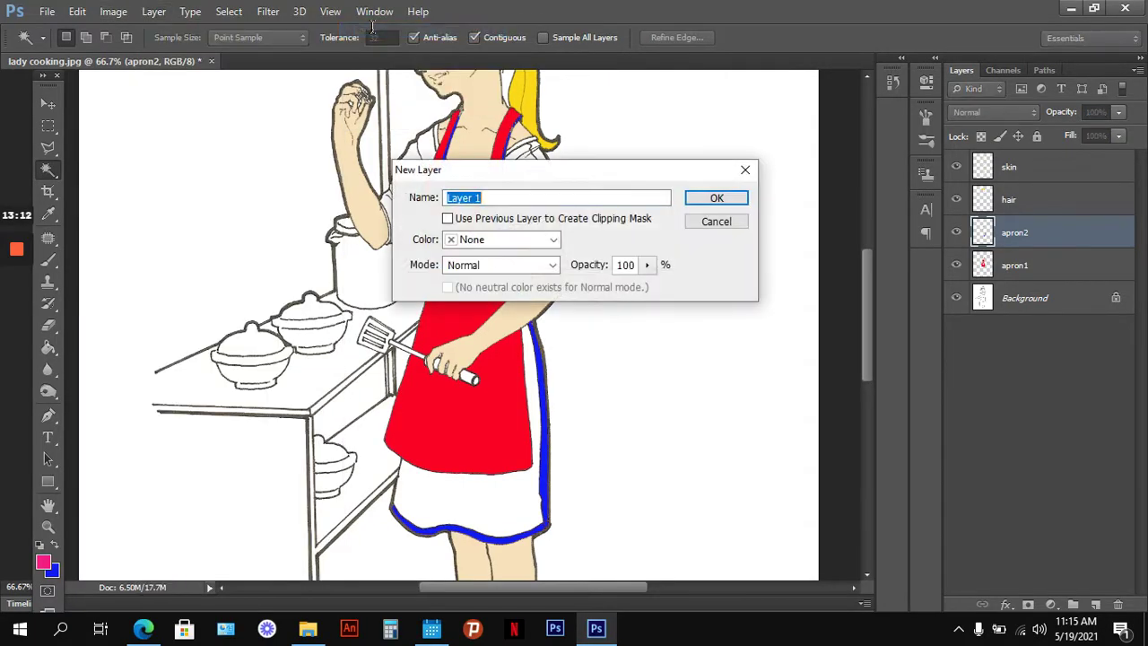
pyautogui.write('apron3')
pyautogui.press('Return')
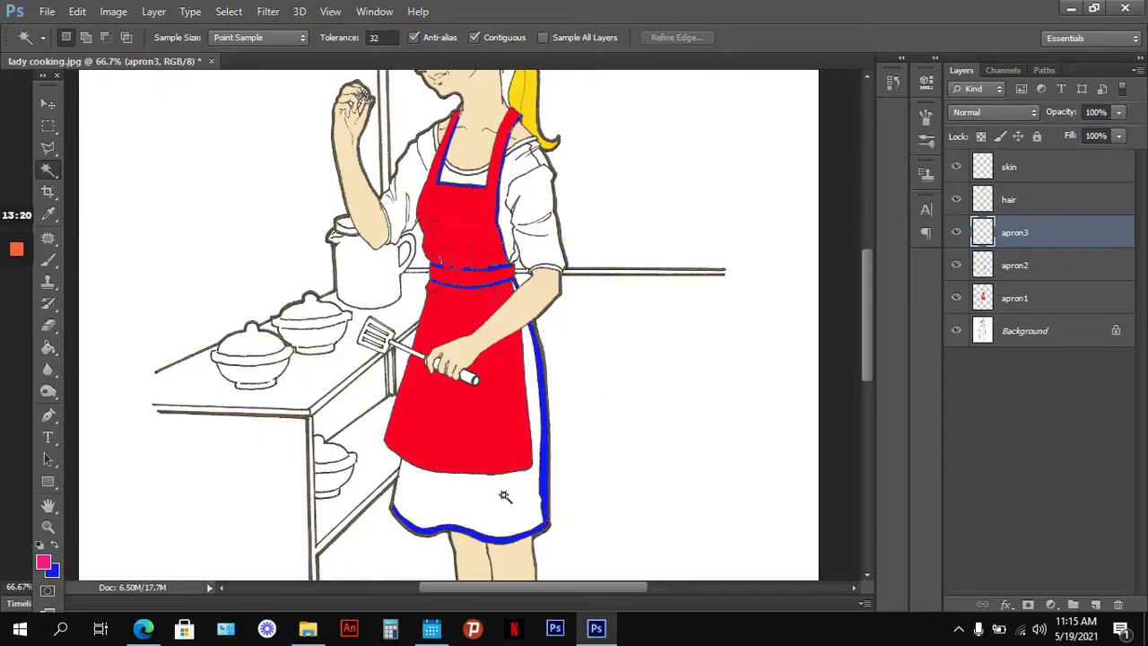
pyautogui.click(1058, 332)
pyautogui.click(473, 509)
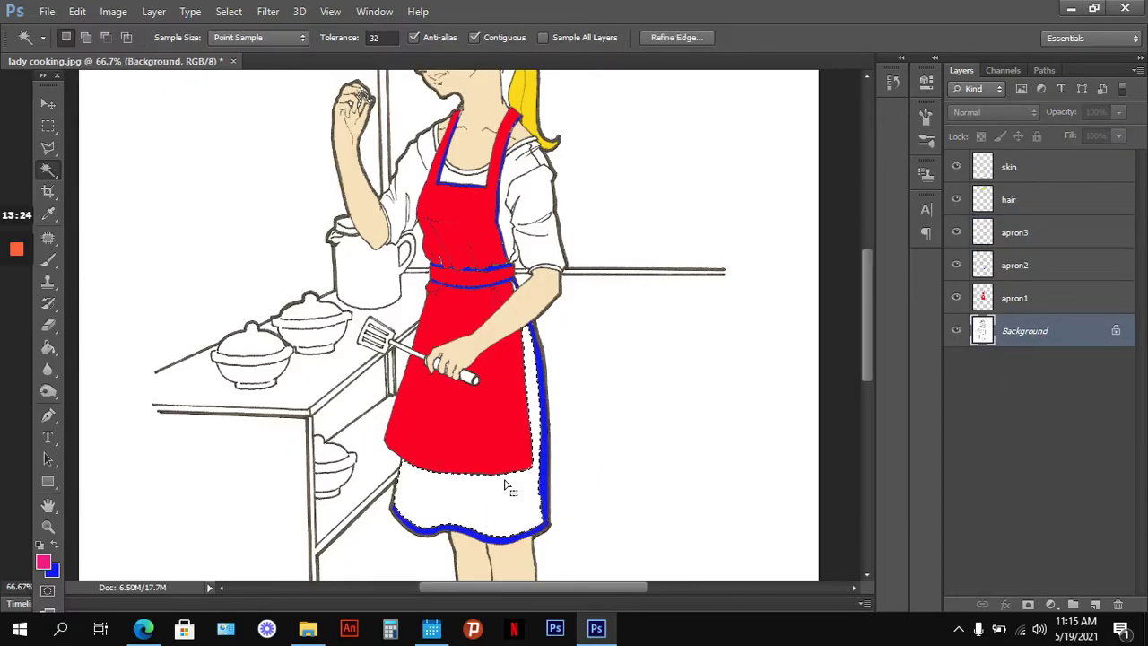
# Step: Set the background colour to golden yellow f2c511 in the Color Picker
pyautogui.press('i')
pyautogui.click(52, 571)
pyautogui.click(431, 489)
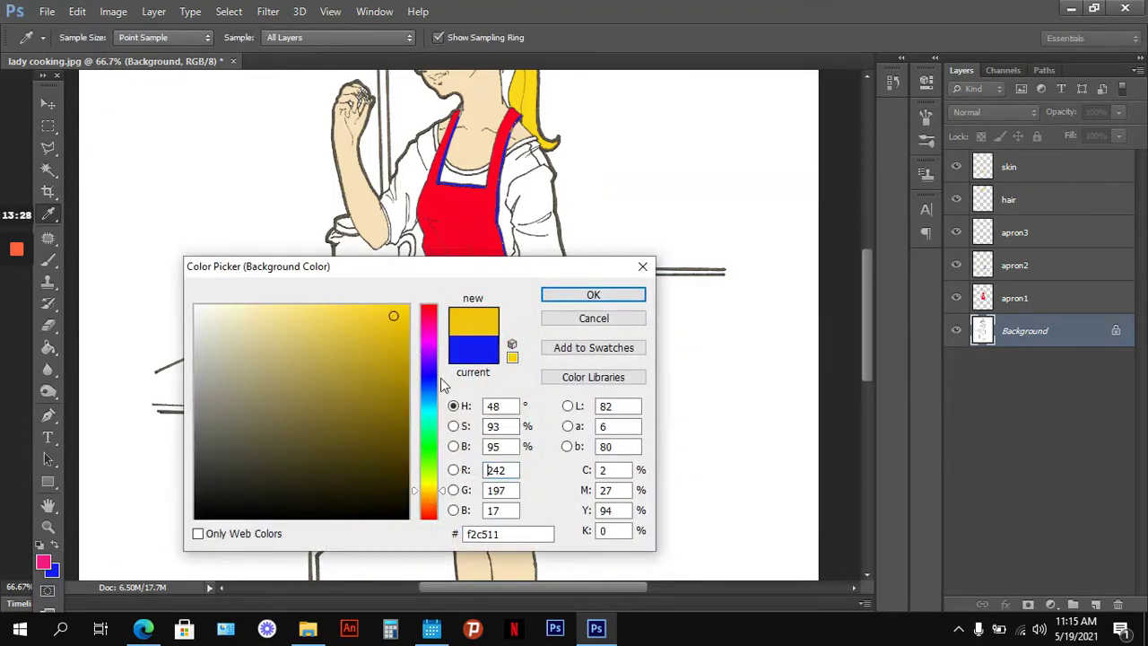
pyautogui.click(585, 294)
# Step: Fill the selected lower apron panel with the background yellow on the apron3 layer
pyautogui.press('w')
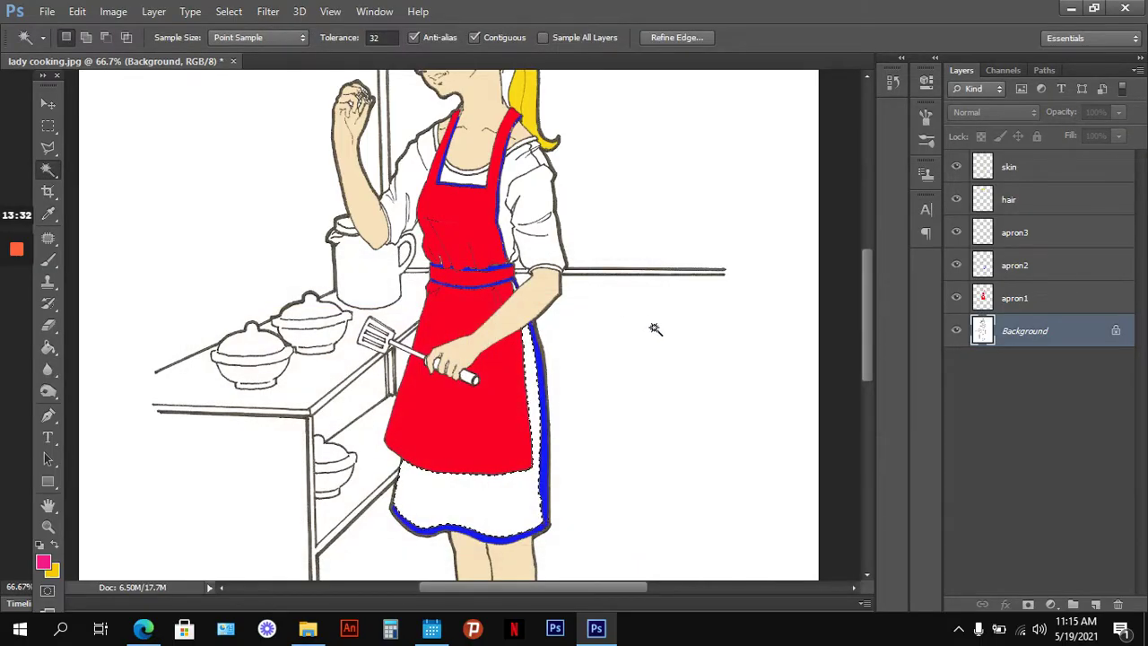
pyautogui.click(1065, 238)
pyautogui.hotkey('ctrl', 'BackSpace')
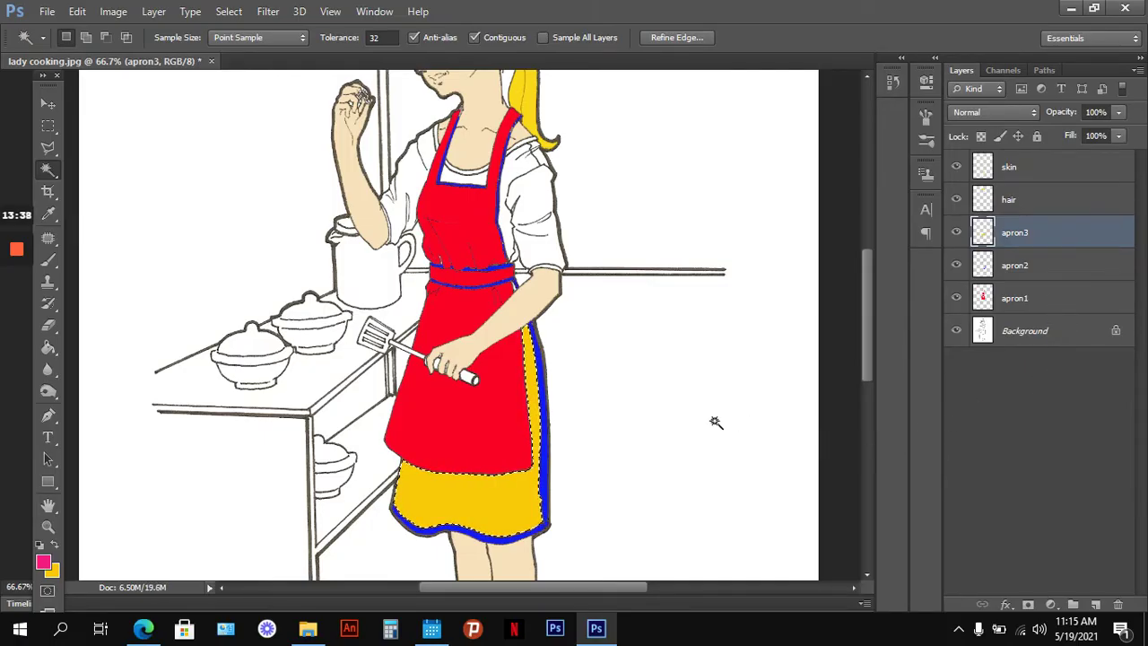
pyautogui.moveTo(676, 292); pyautogui.dragTo(725, 436)
pyautogui.hotkey('ctrl', '+')
pyautogui.hotkey('ctrl', '+')
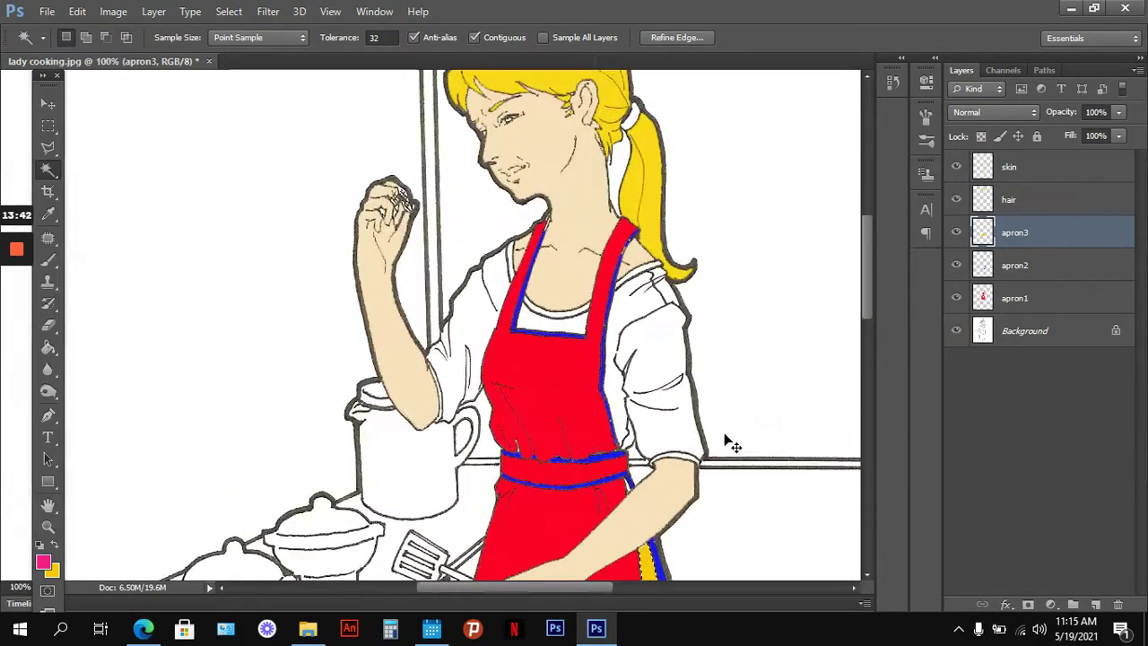
# Step: Magic Wand both white blouse sleeves on Background, then colour them yellow on apron3 and deselect
pyautogui.click(1039, 346)
pyautogui.keyDown('shift'); pyautogui.click(498, 316); pyautogui.keyUp('shift')
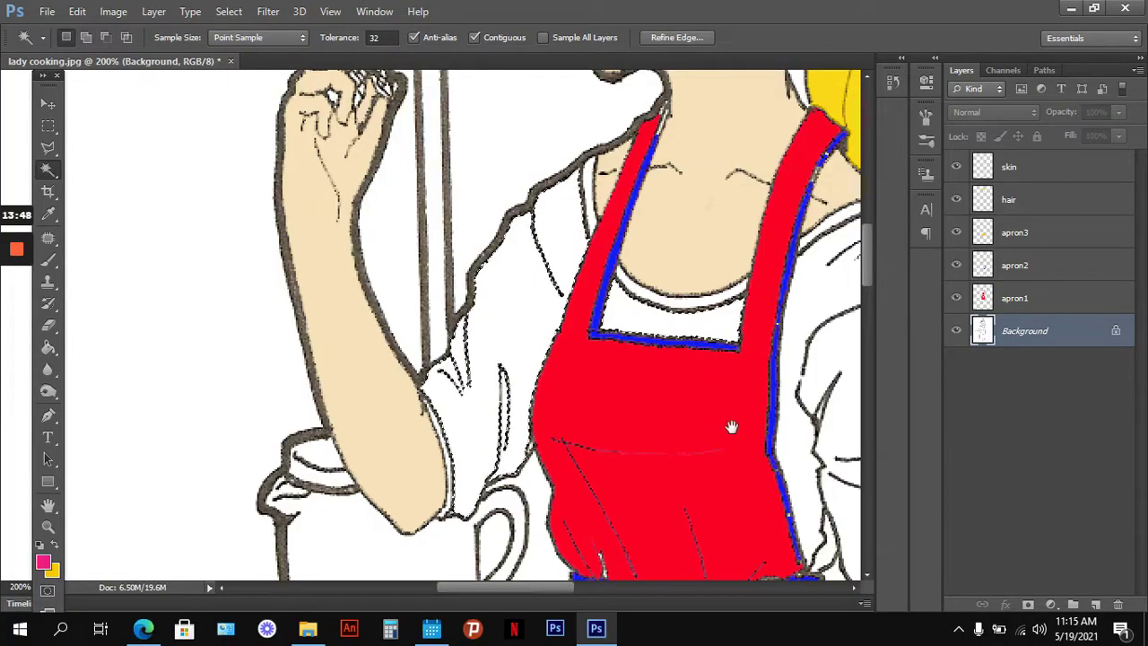
pyautogui.moveTo(732, 425); pyautogui.dragTo(494, 359)
pyautogui.keyDown('shift'); pyautogui.click(619, 251); pyautogui.keyUp('shift')
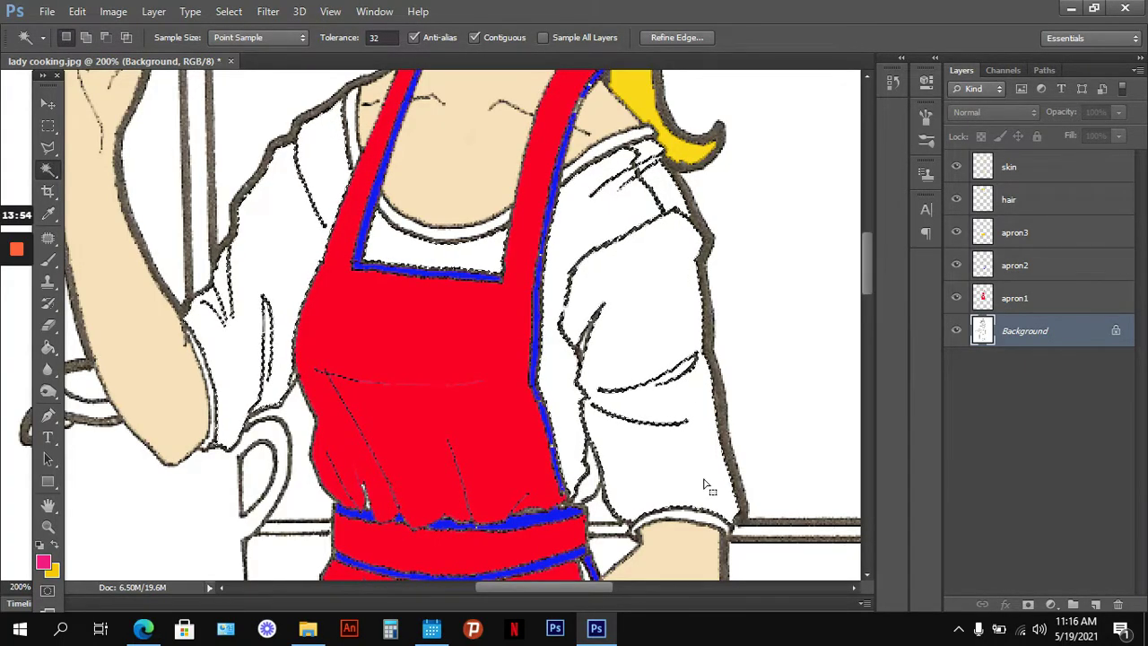
pyautogui.keyDown('shift'); pyautogui.click(752, 449); pyautogui.keyUp('shift')
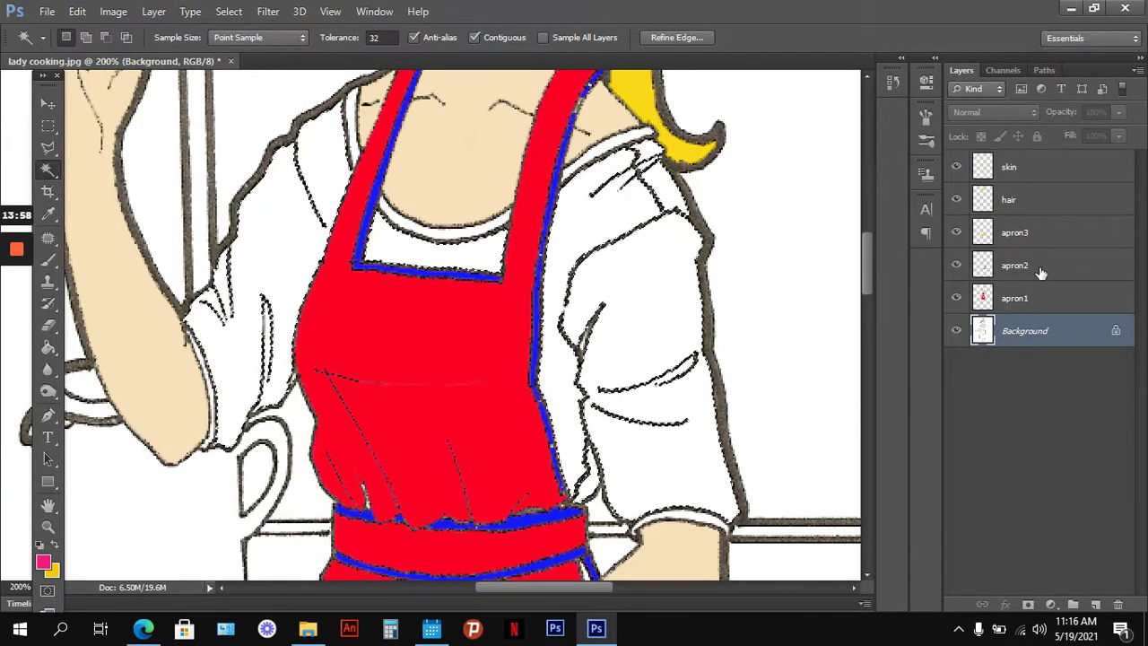
pyautogui.click(1051, 236)
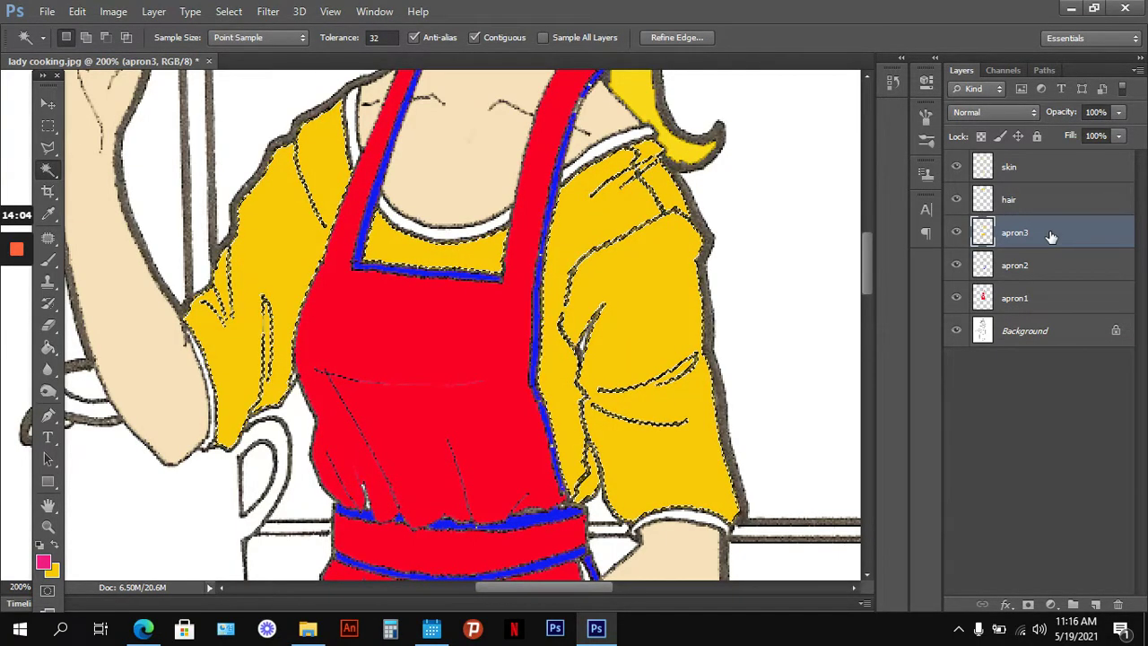
pyautogui.hotkey('ctrl', '-')
pyautogui.hotkey('ctrl', '-')
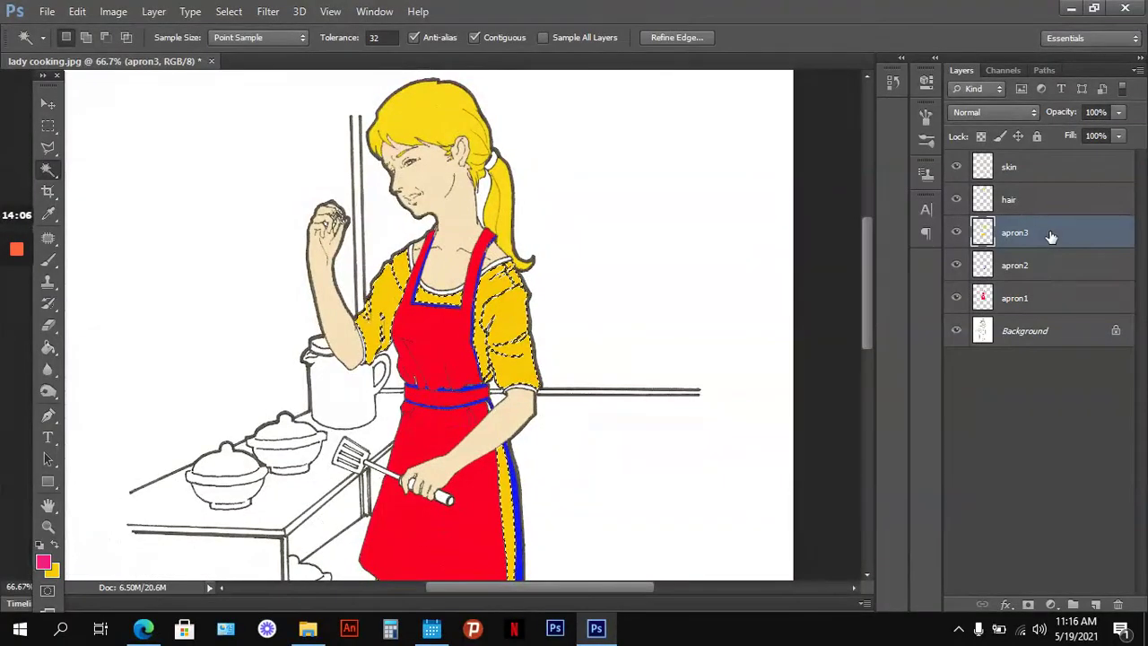
pyautogui.hotkey('ctrl', '+')
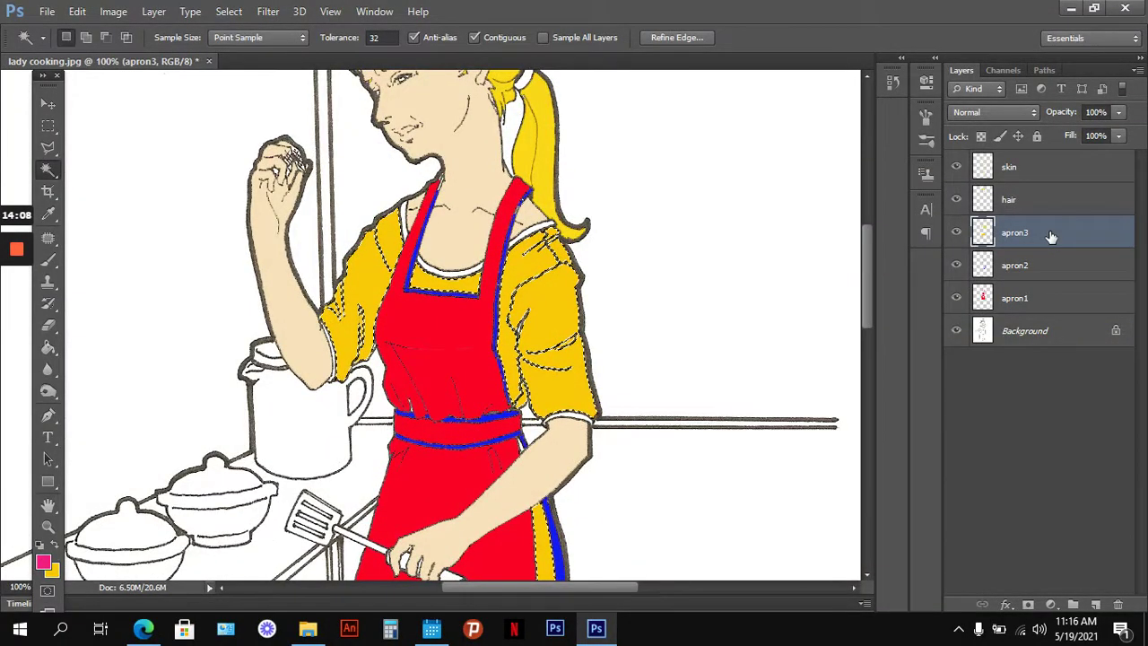
pyautogui.hotkey('ctrl', 'd')
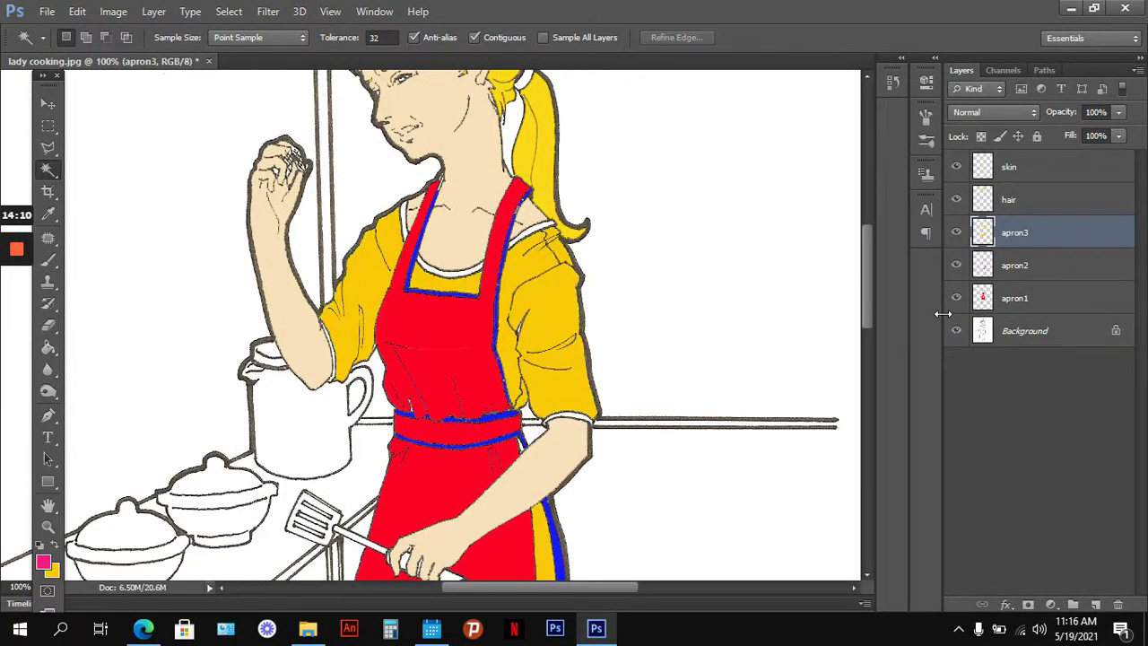
# Step: Zoom in on the apron bib and test selecting the blue strap outline on apron2
pyautogui.click(1049, 267)
pyautogui.hotkey('ctrl', '+')
pyautogui.hotkey('ctrl', '+')
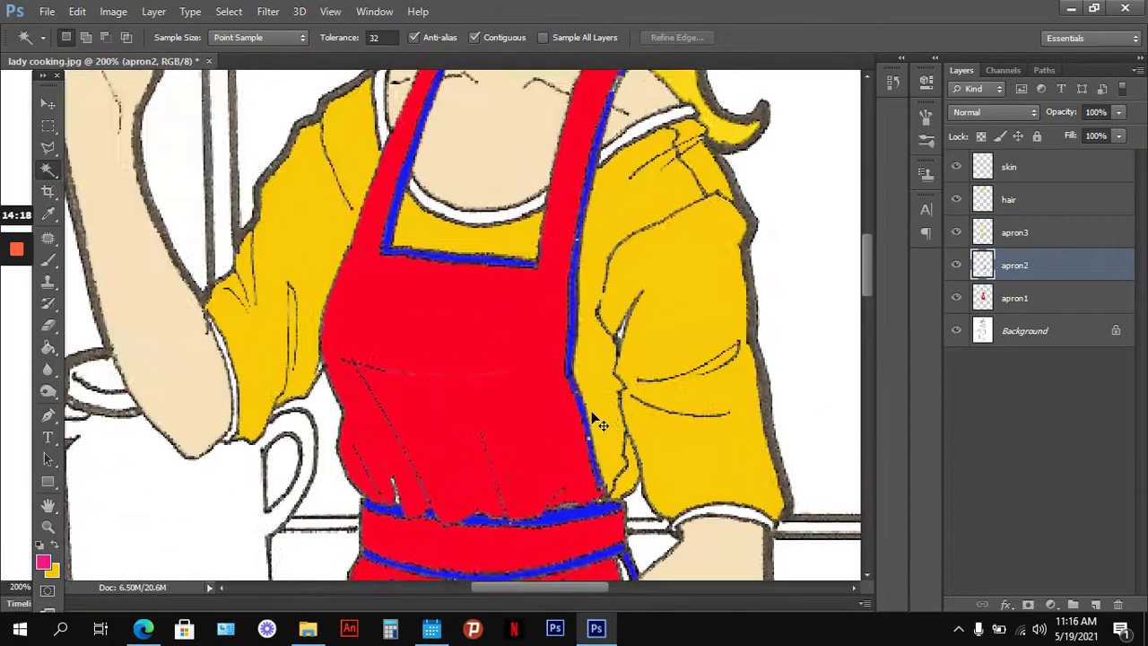
pyautogui.scroll(5, 508, 329)
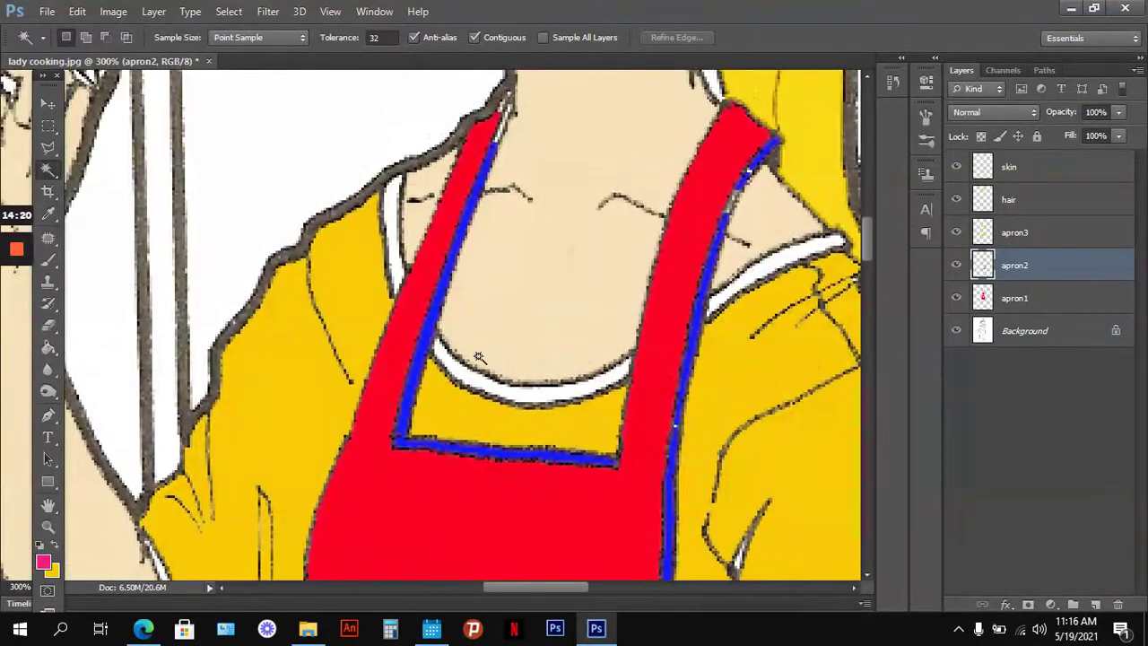
pyautogui.click(405, 269)
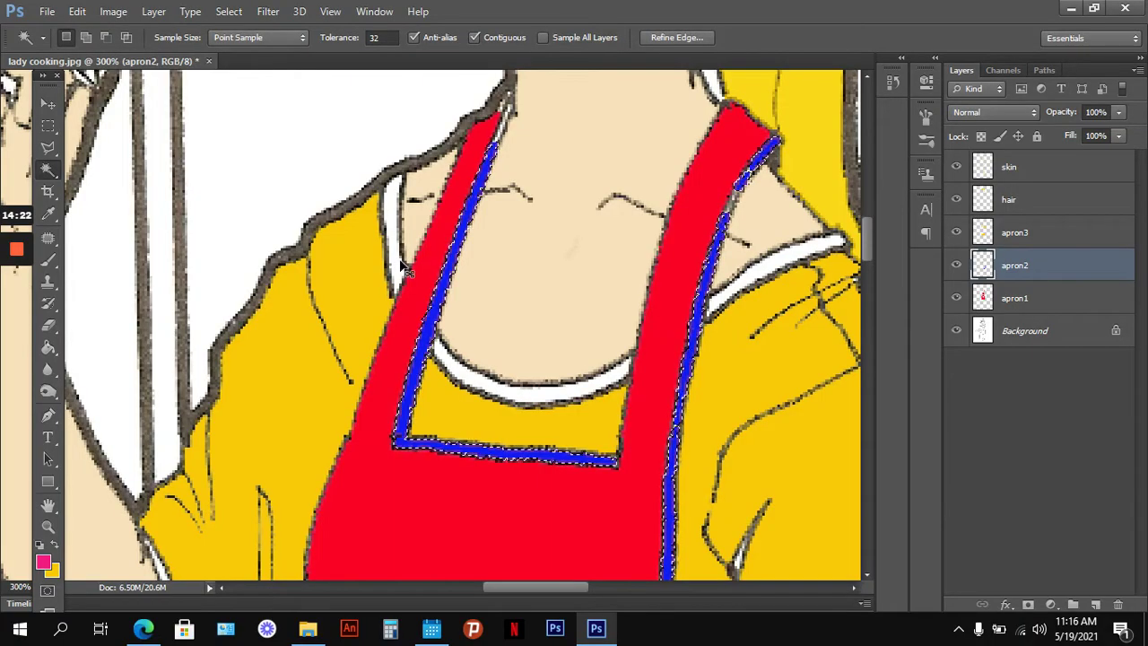
pyautogui.click(1059, 344)
pyautogui.hotkey('ctrl', 'd')
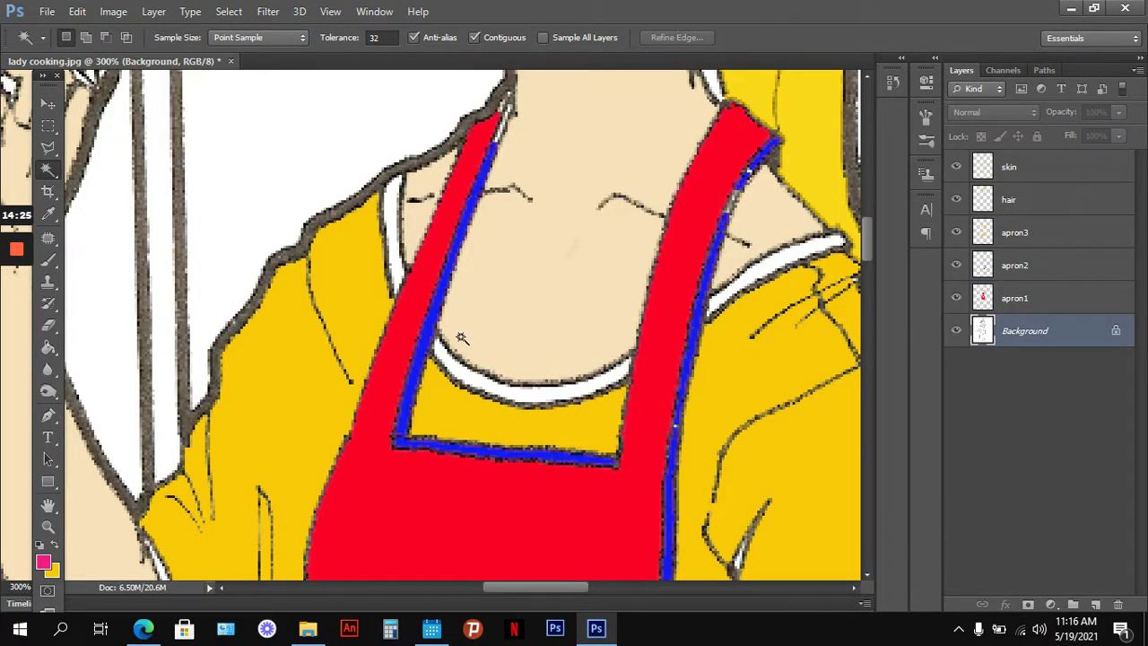
# Step: On the Background layer, select the white neckline strip, sleeve cuff and arm strip together
pyautogui.click(394, 269)
pyautogui.keyDown('shift'); pyautogui.click(469, 379); pyautogui.keyUp('shift')
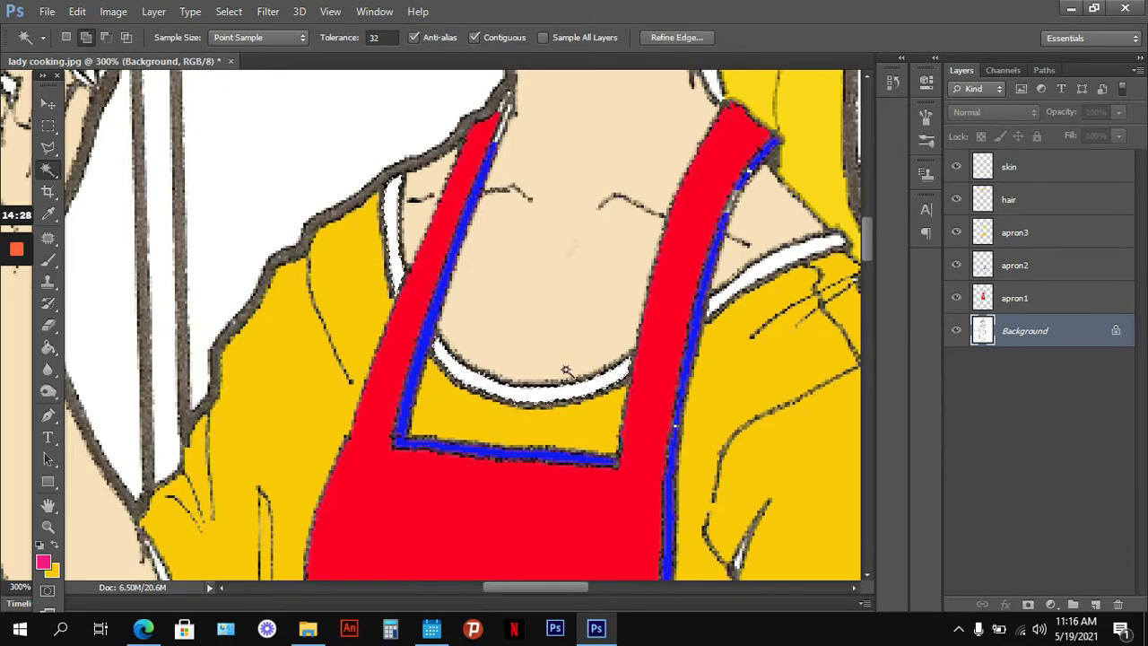
pyautogui.moveTo(738, 397)
pyautogui.mouseDown()
pyautogui.moveTo(422, 269)
pyautogui.moveTo(534, 395)
pyautogui.moveTo(415, 305)
pyautogui.mouseUp()
pyautogui.moveTo(458, 356); pyautogui.dragTo(472, 230)
pyautogui.moveTo(486, 458); pyautogui.dragTo(495, 225)
pyautogui.keyDown('shift'); pyautogui.click(495, 170); pyautogui.keyUp('shift')
pyautogui.moveTo(405, 313); pyautogui.dragTo(514, 362)
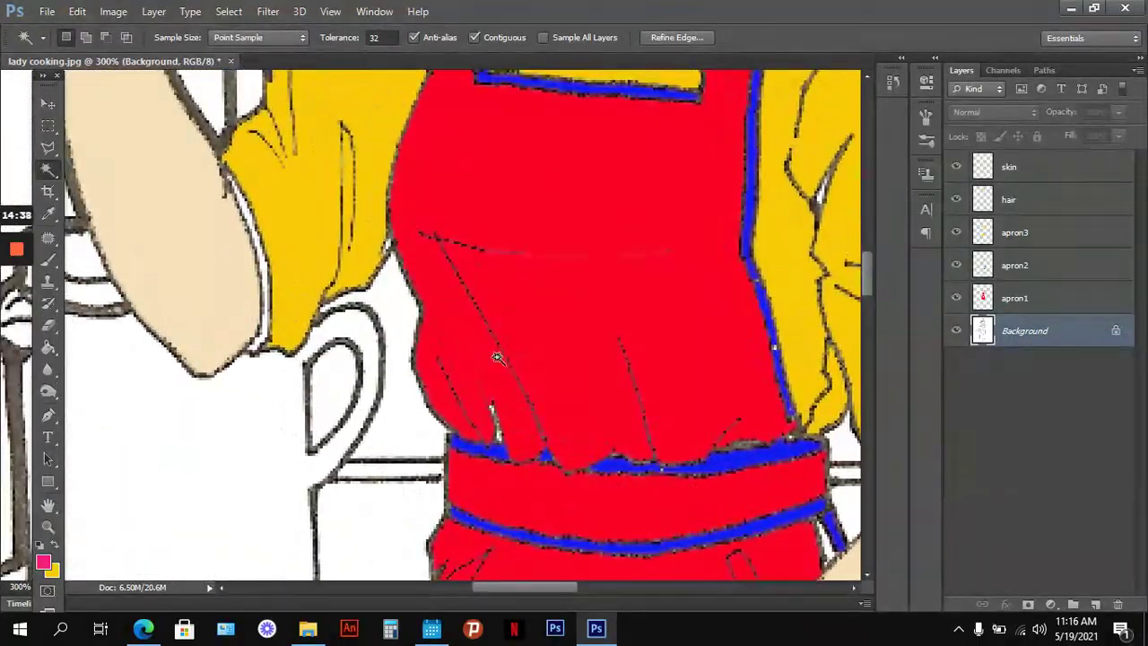
pyautogui.keyDown('shift'); pyautogui.click(244, 208); pyautogui.keyUp('shift')
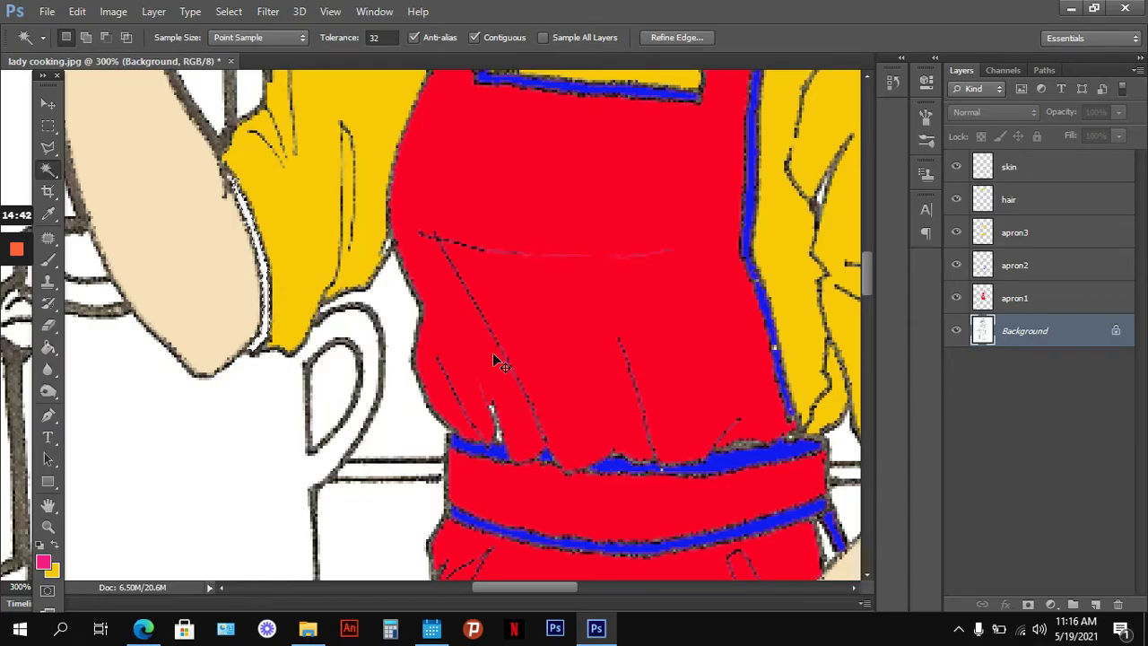
pyautogui.scroll(-2, 493, 359)
pyautogui.scroll(-2, 498, 363)
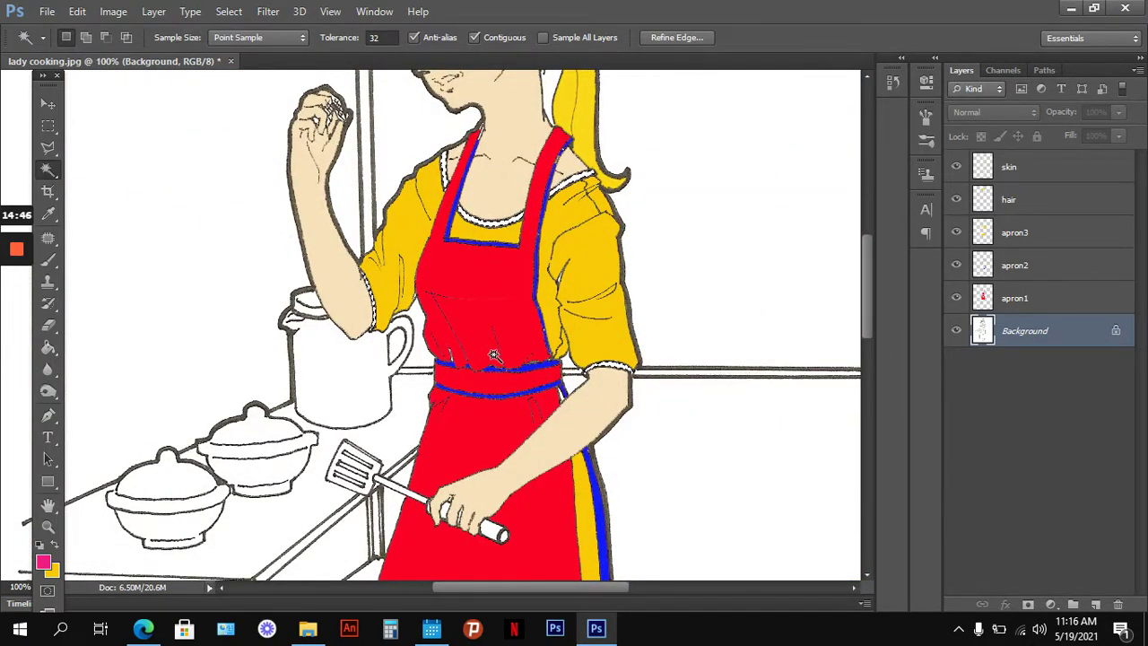
# Step: Set the foreground colour to the blue sampled from the apron stripe
pyautogui.click(42, 561)
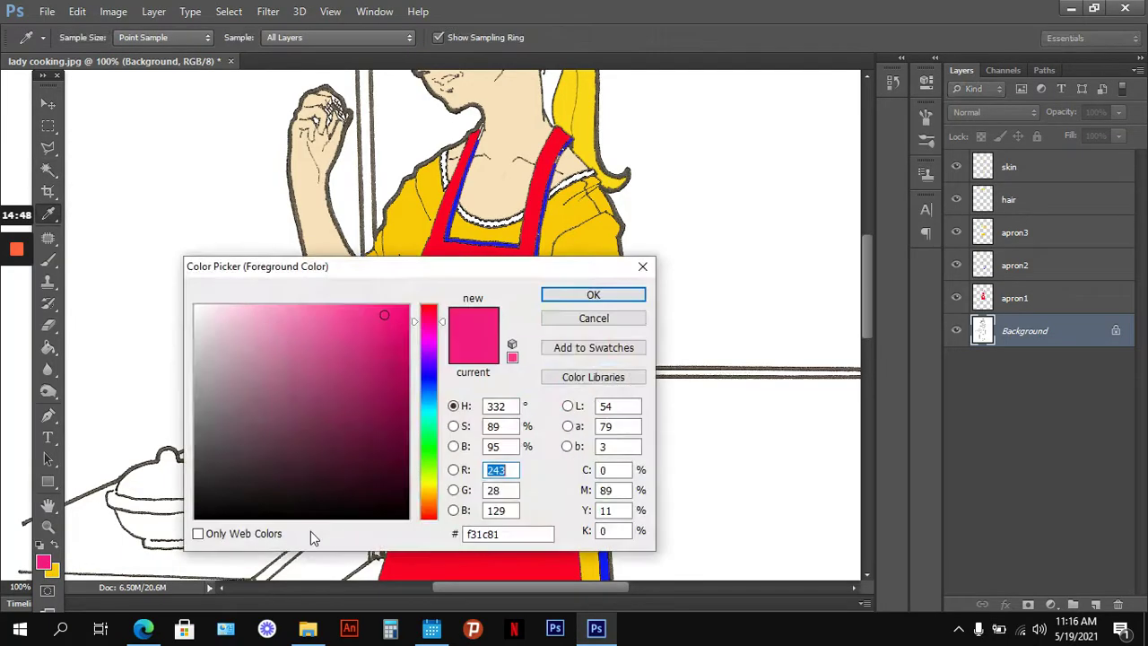
pyautogui.moveTo(452, 282); pyautogui.dragTo(279, 307)
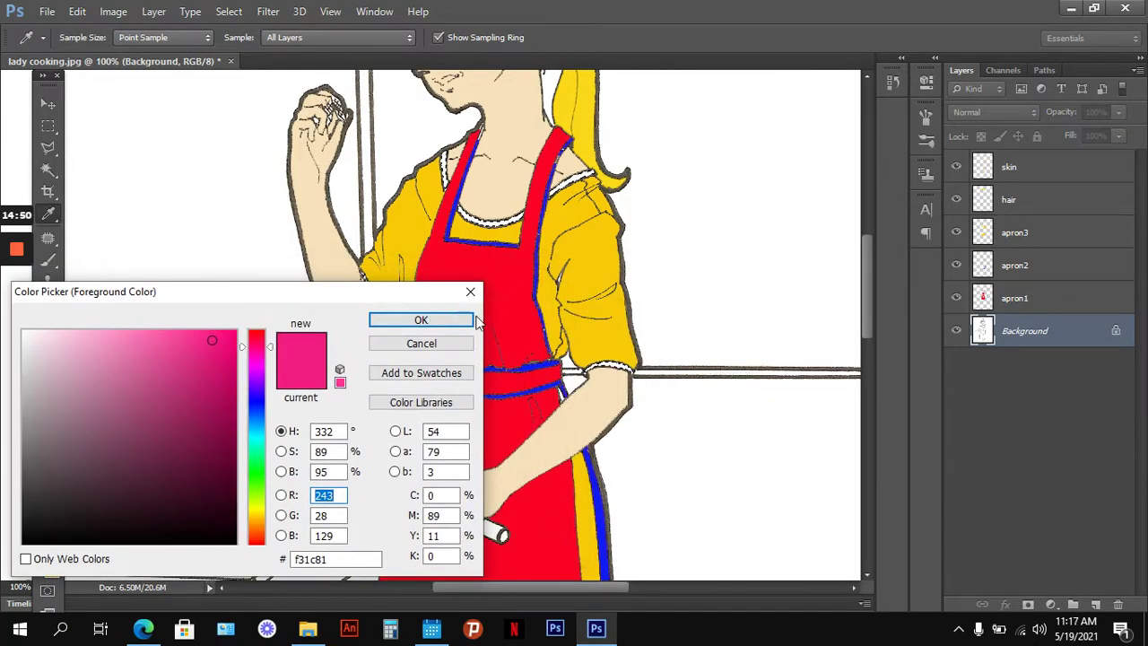
pyautogui.click(602, 507)
pyautogui.click(449, 326)
# Step: Fill the neckline trim and cuffs with blue on the apron2 layer, then deselect
pyautogui.press('w')
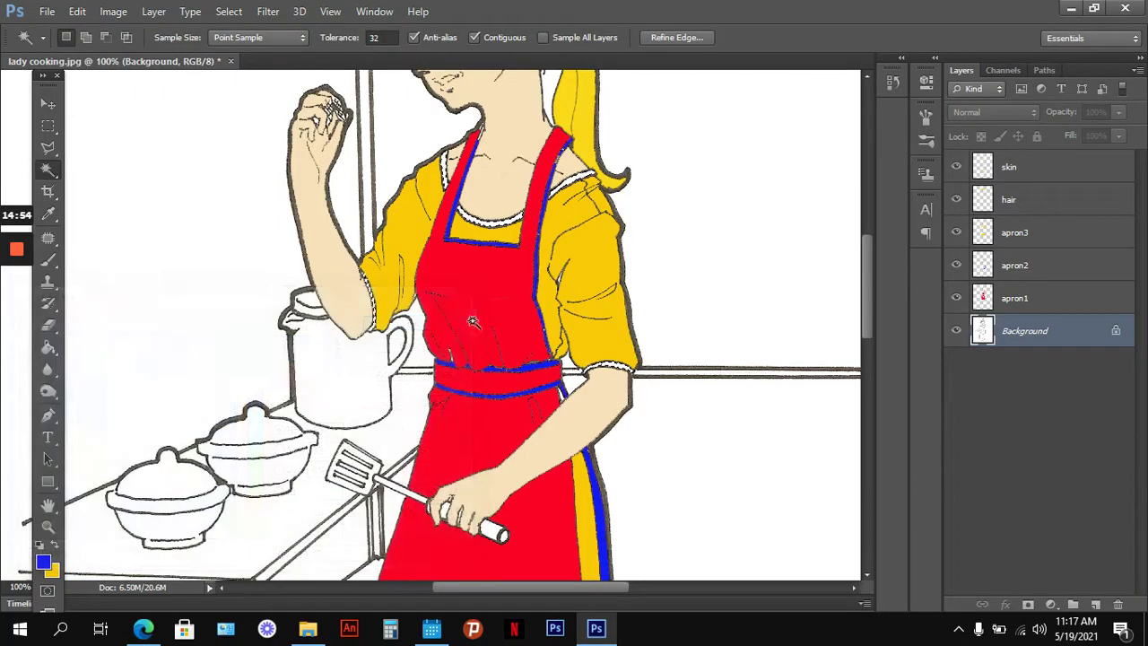
pyautogui.click(1054, 272)
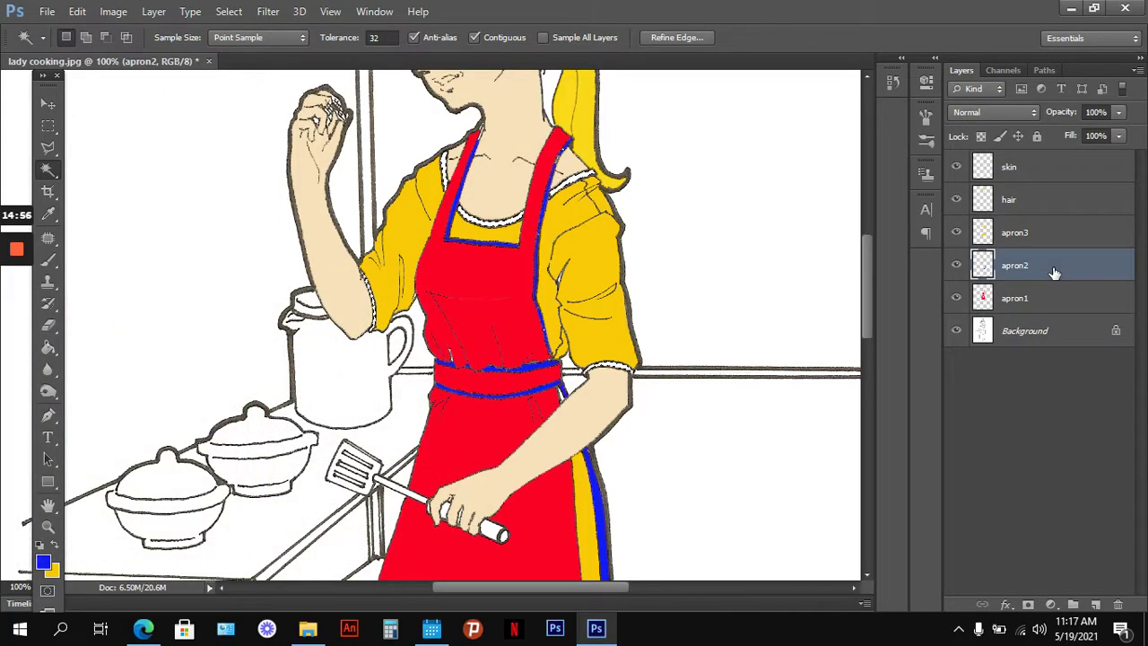
pyautogui.hotkey('alt', 'BackSpace')
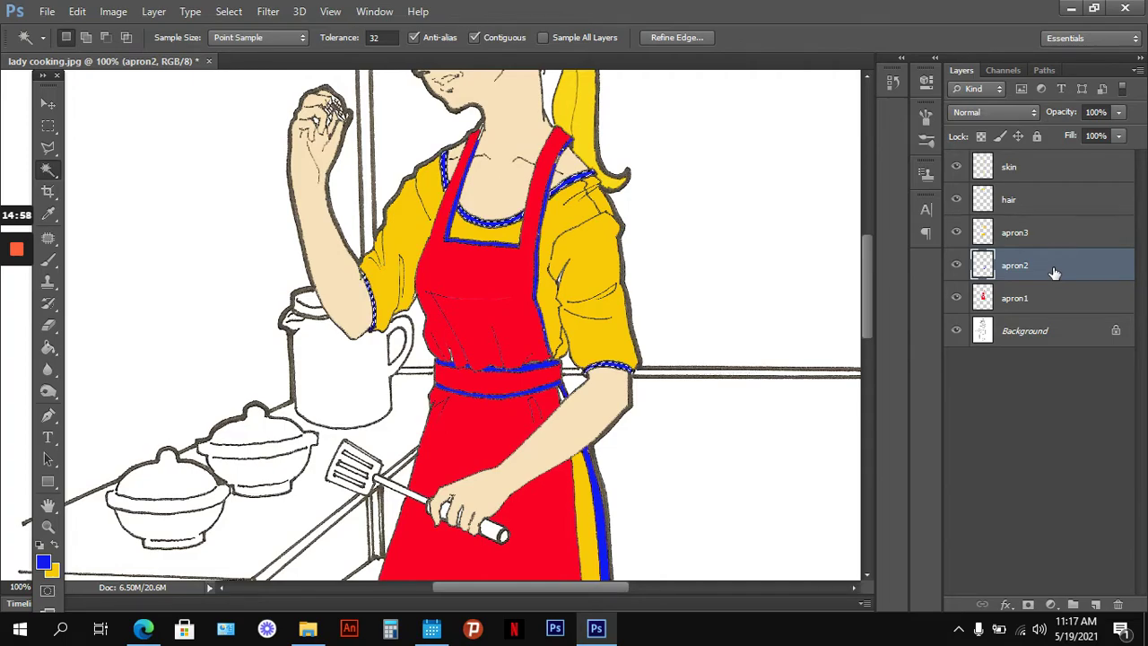
pyautogui.hotkey('ctrl', 'd')
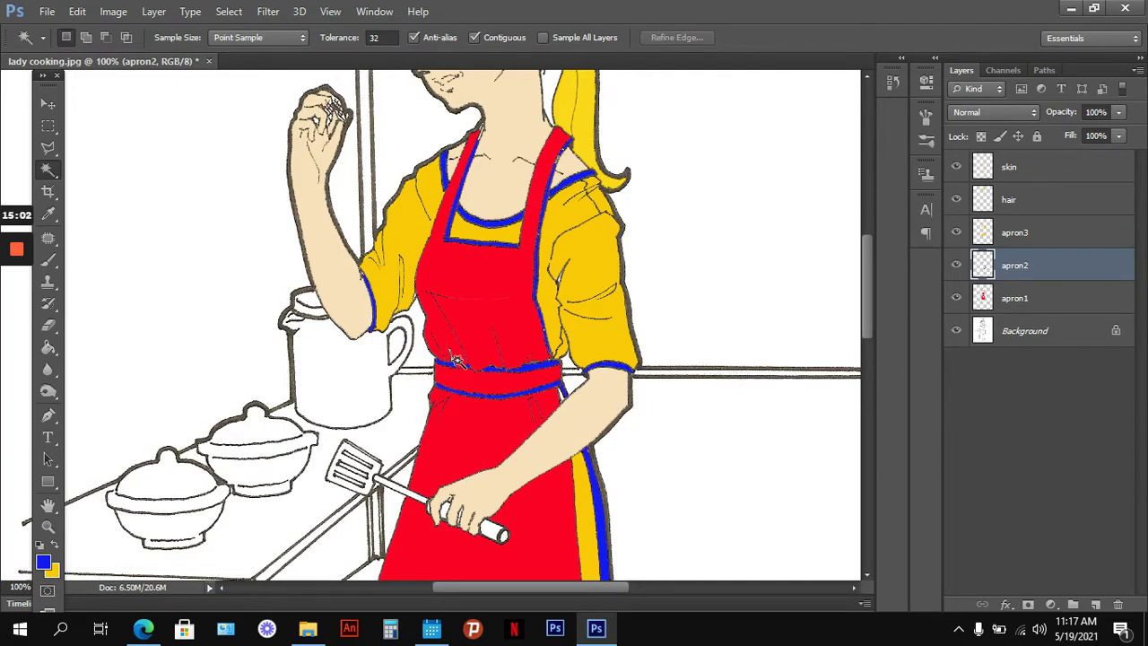
pyautogui.scroll(2, 504, 365)
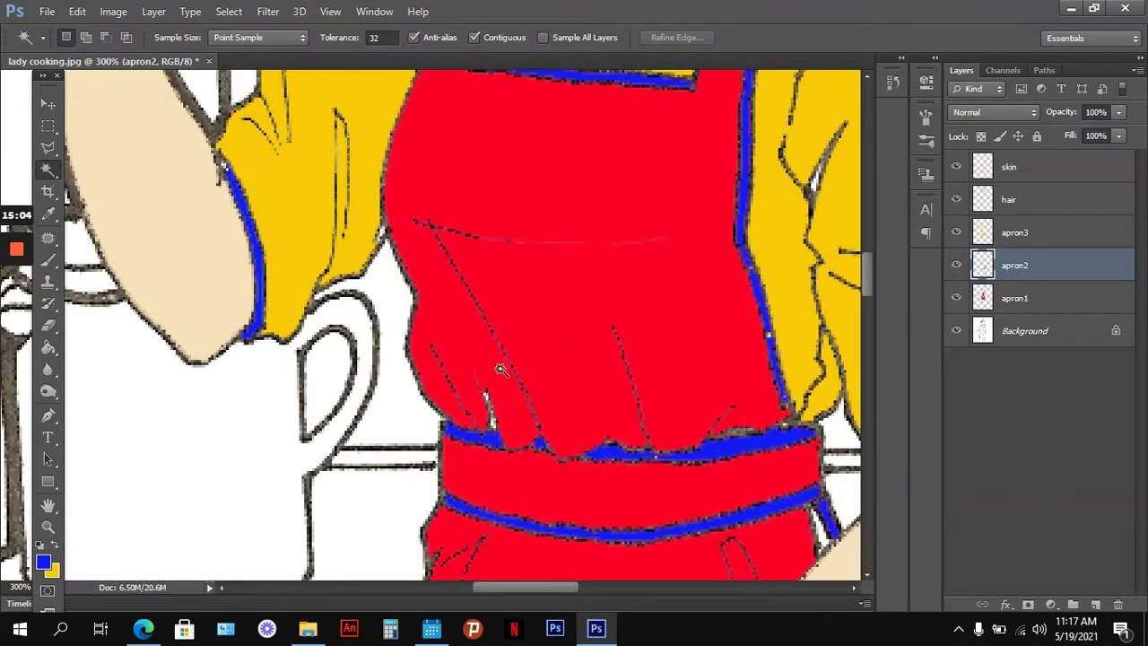
# Step: With a size 3 brush in the apron's red, paint over the white gap above the waistband
pyautogui.click(49, 262)
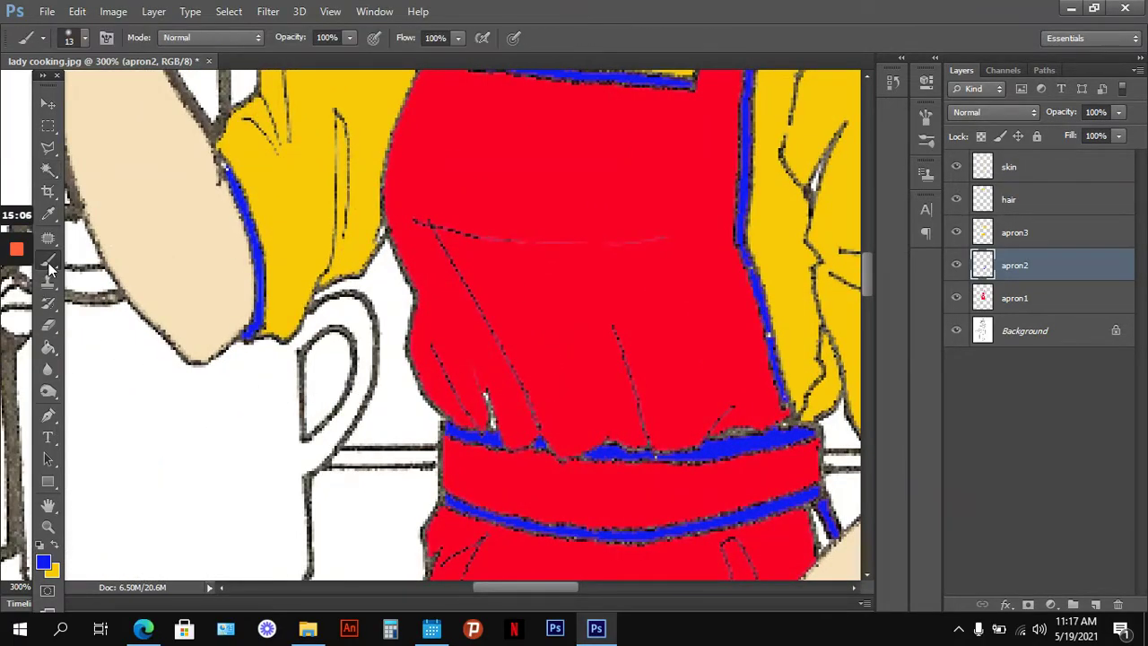
pyautogui.click(43, 563)
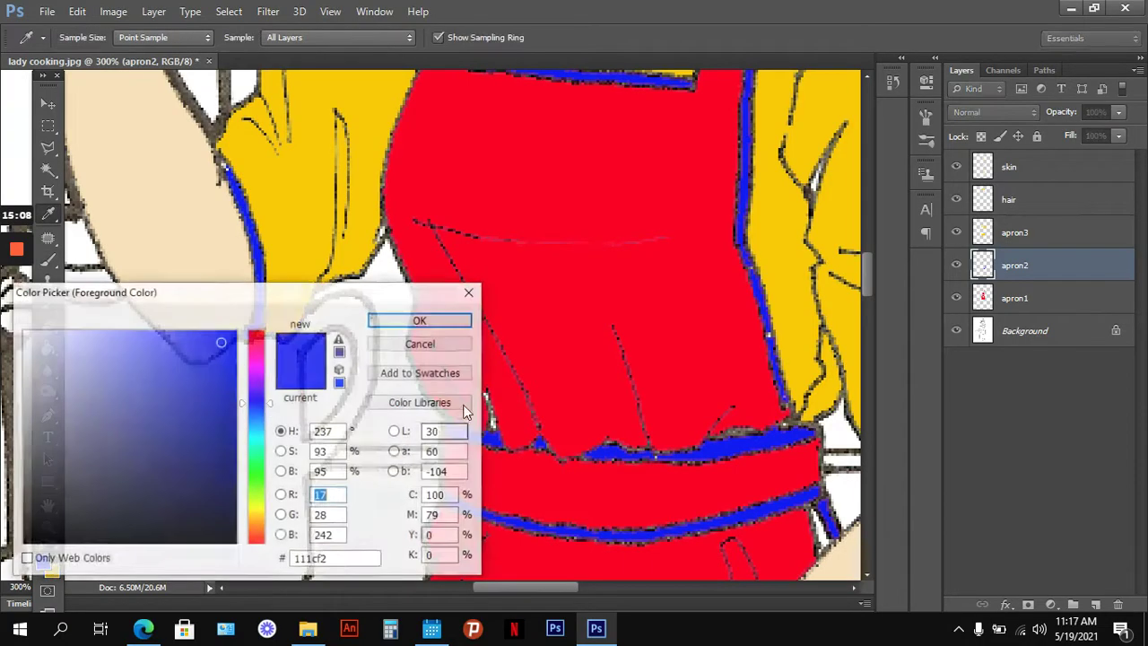
pyautogui.click(583, 332)
pyautogui.click(453, 323)
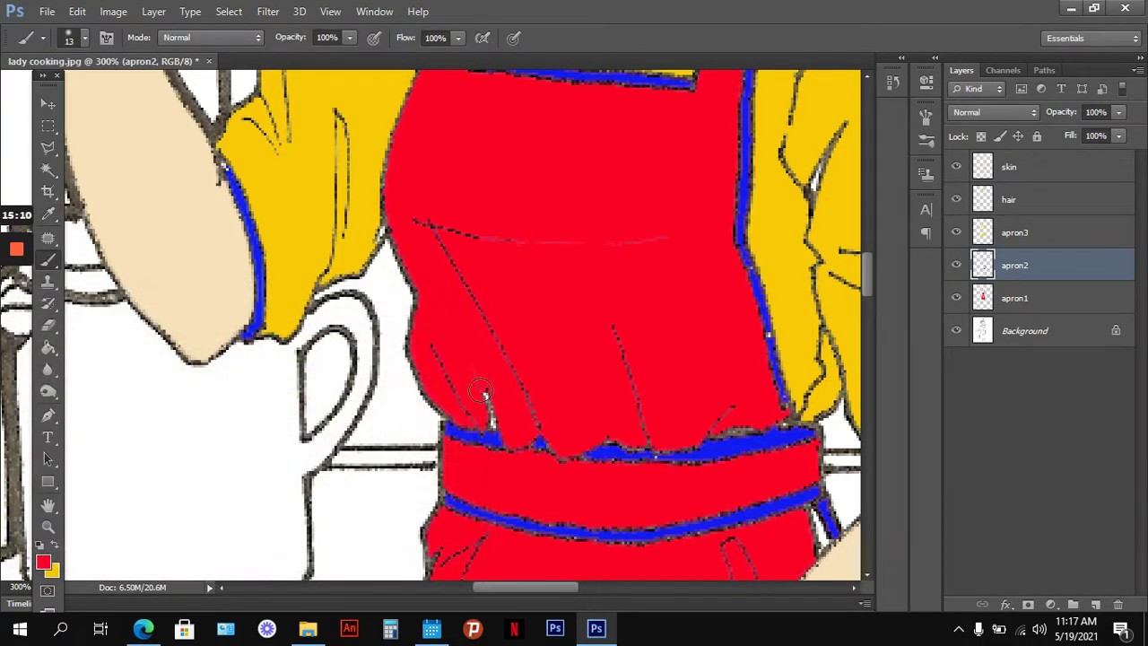
pyautogui.press('[')
pyautogui.press('[')
pyautogui.press('[')
pyautogui.moveTo(501, 429); pyautogui.dragTo(502, 415)
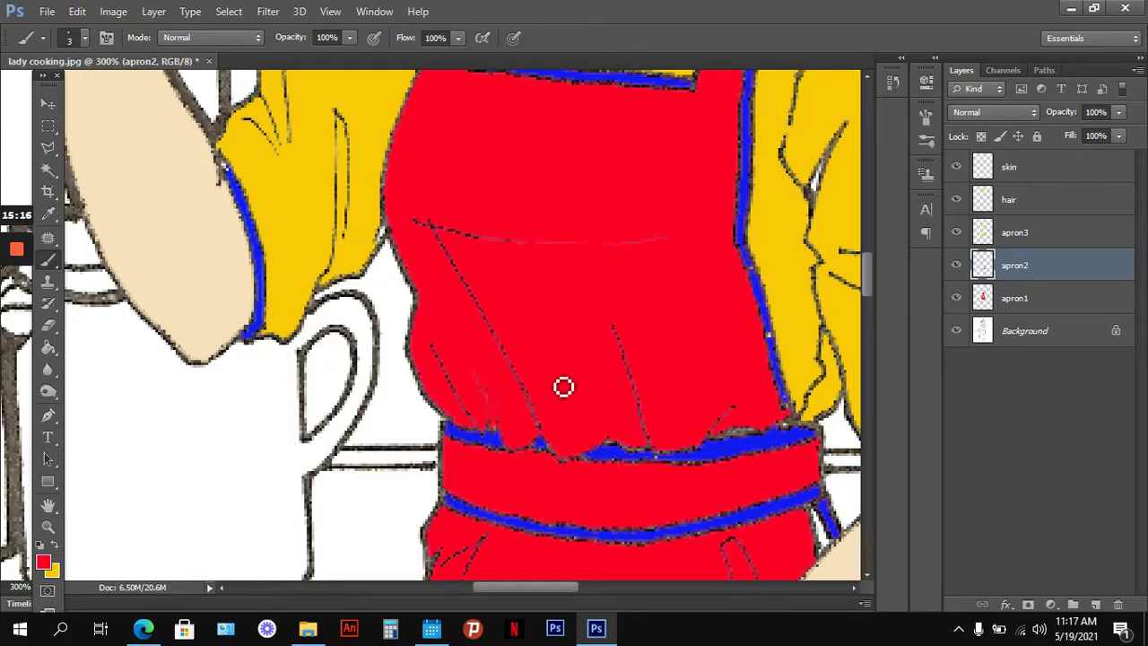
# Step: Swap to yellow and brush over the white streak on the sleeve on apron3
pyautogui.moveTo(658, 346); pyautogui.dragTo(577, 462)
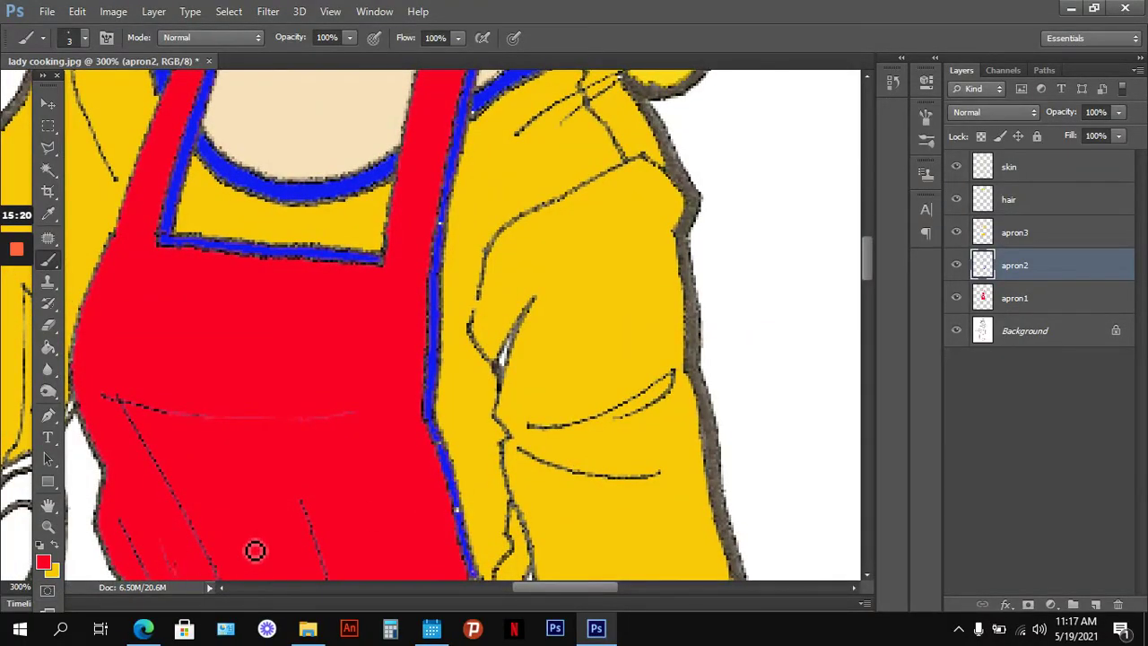
pyautogui.press('x')
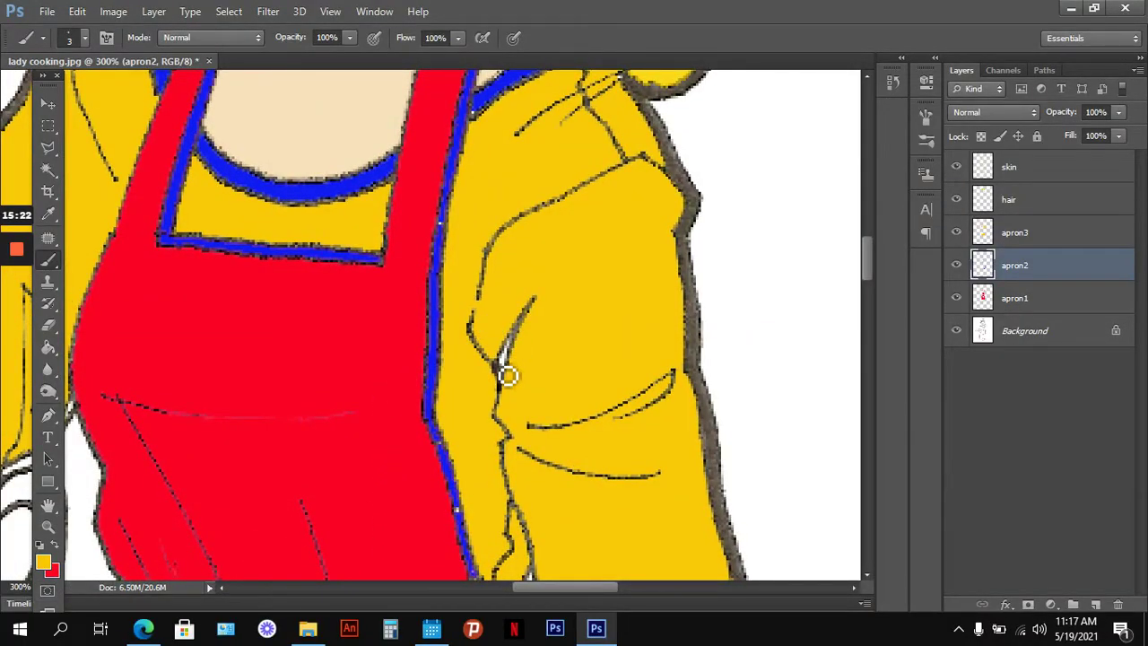
pyautogui.click(1032, 233)
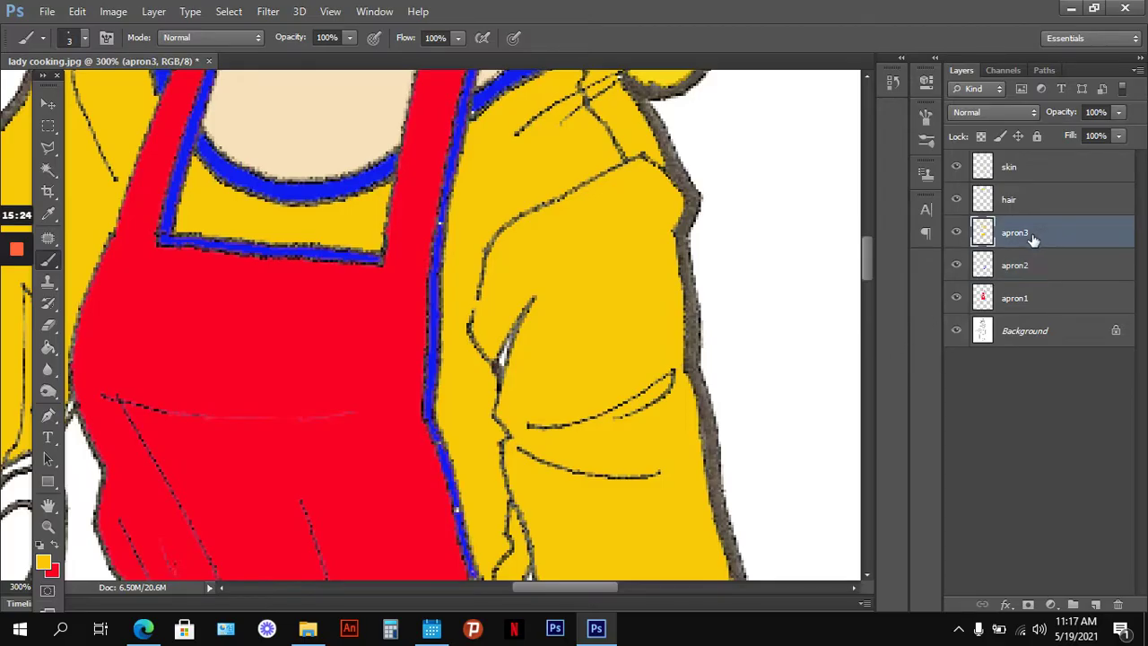
pyautogui.moveTo(512, 364)
pyautogui.mouseDown()
pyautogui.moveTo(514, 343)
pyautogui.moveTo(510, 374)
pyautogui.moveTo(521, 350)
pyautogui.moveTo(512, 364)
pyautogui.moveTo(538, 365)
pyautogui.mouseUp()
pyautogui.hotkey('ctrl', '-')
pyautogui.hotkey('ctrl', '-')
pyautogui.hotkey('ctrl', '-')
pyautogui.hotkey('ctrl', '-')
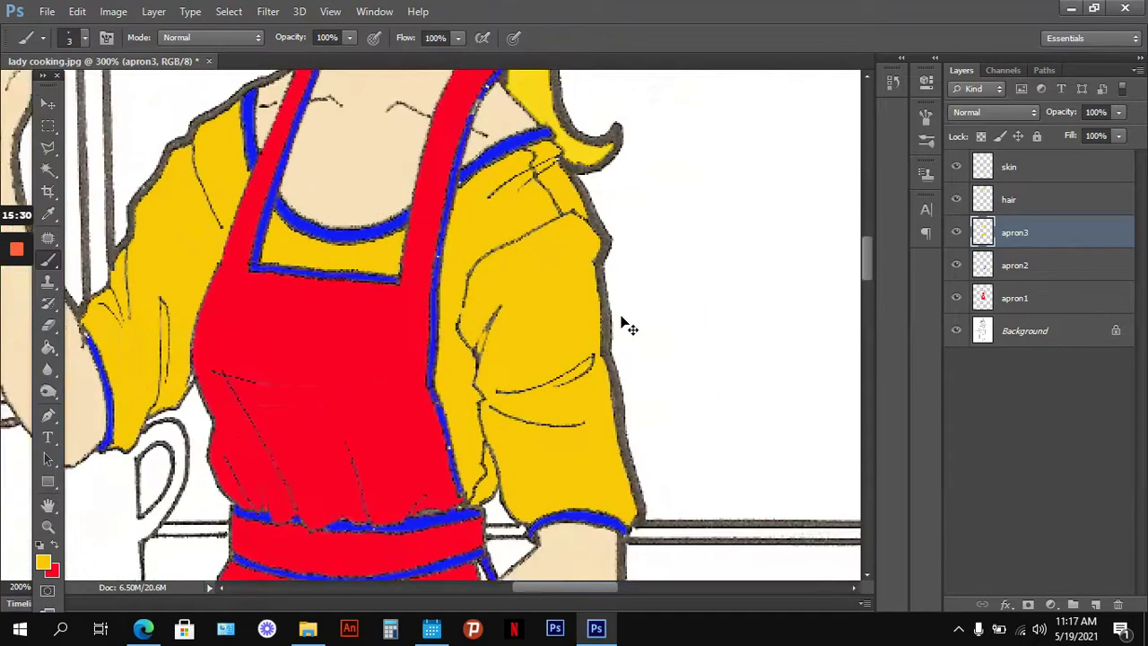
# Step: Zoom out and pan to review the coloured figure, then return to 100% on the pots
pyautogui.hotkey('ctrl', '-')
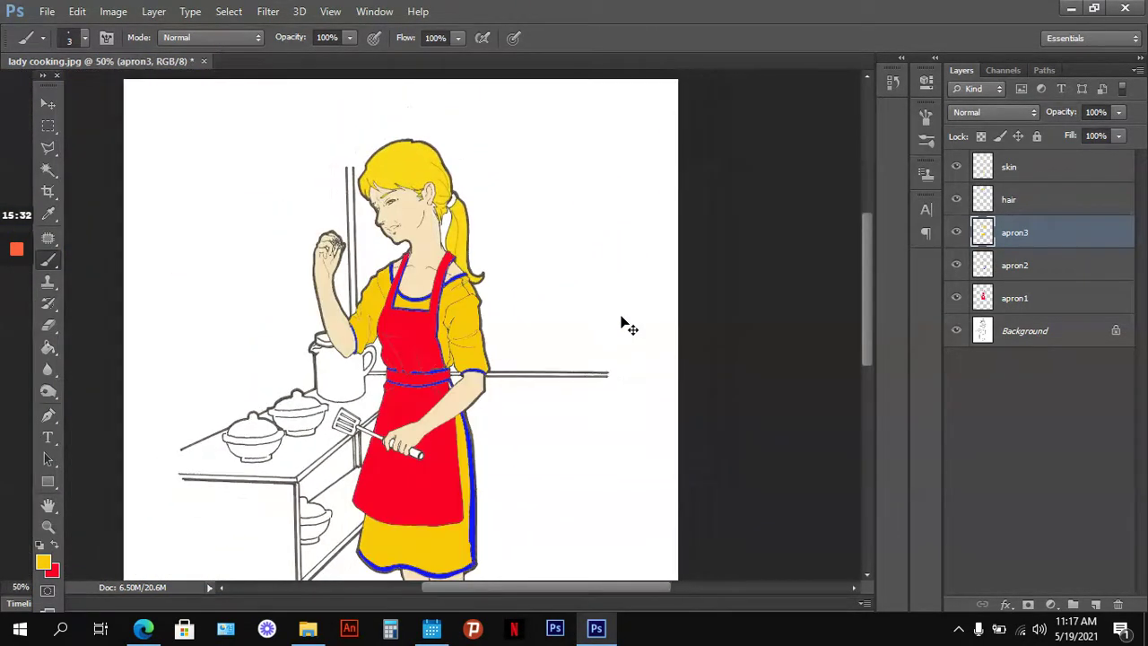
pyautogui.moveTo(583, 409)
pyautogui.mouseDown()
pyautogui.moveTo(592, 296)
pyautogui.moveTo(648, 223)
pyautogui.moveTo(628, 365)
pyautogui.moveTo(653, 361)
pyautogui.mouseUp()
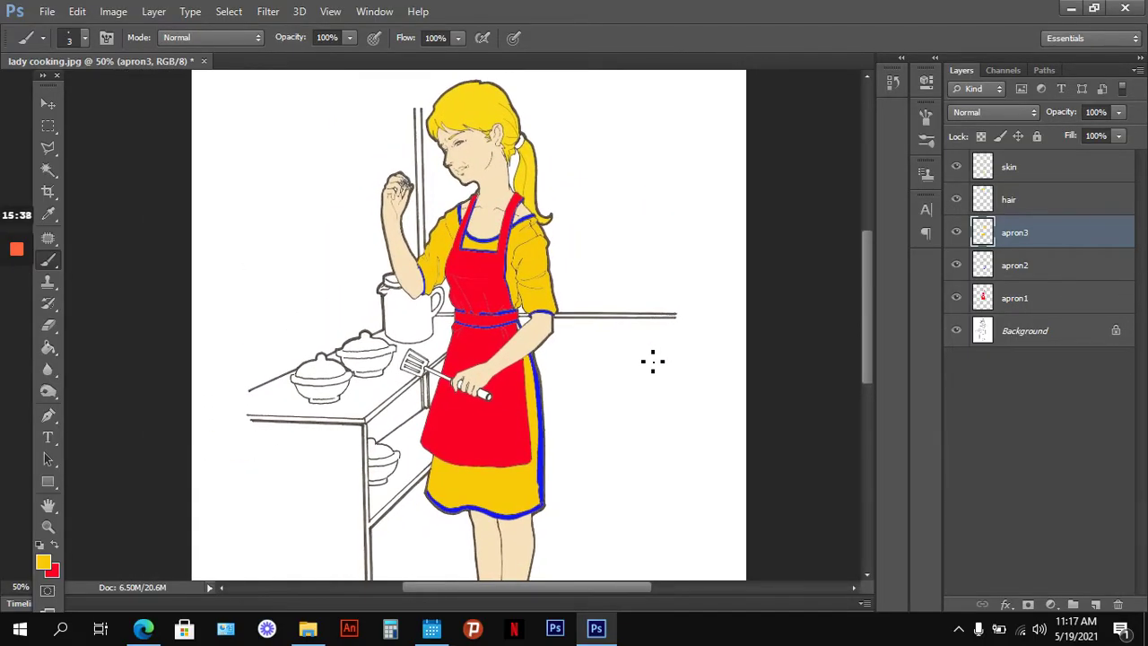
pyautogui.hotkey('ctrl', '+')
pyautogui.hotkey('ctrl', '+')
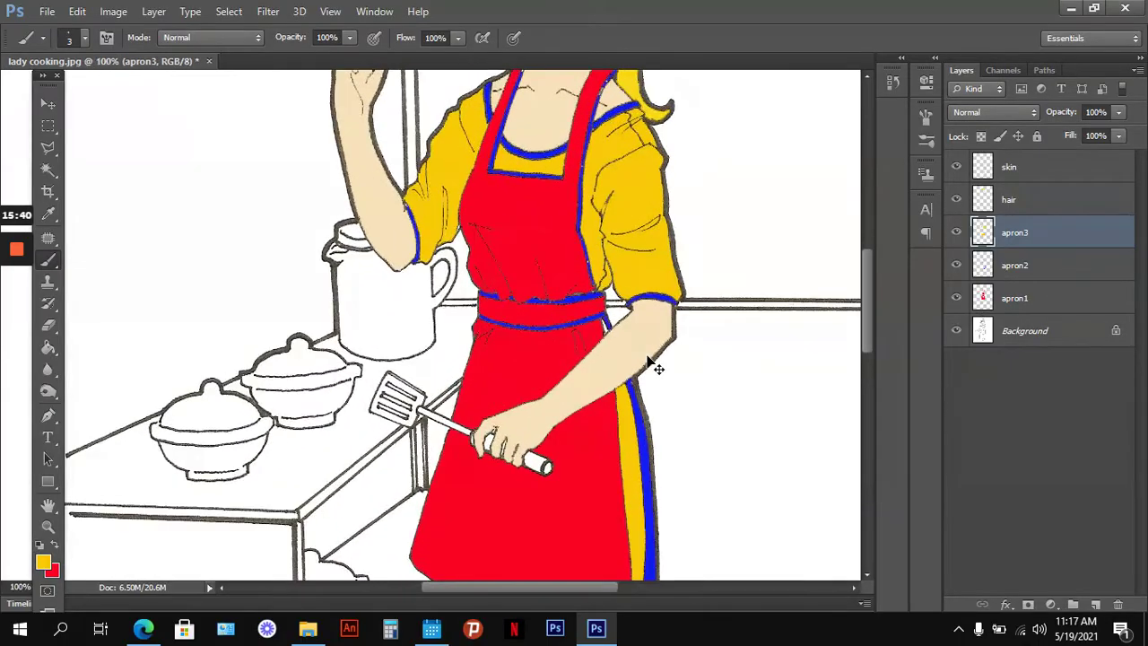
pyautogui.moveTo(653, 361)
pyautogui.mouseDown()
pyautogui.moveTo(809, 236)
pyautogui.moveTo(815, 245)
pyautogui.mouseUp()
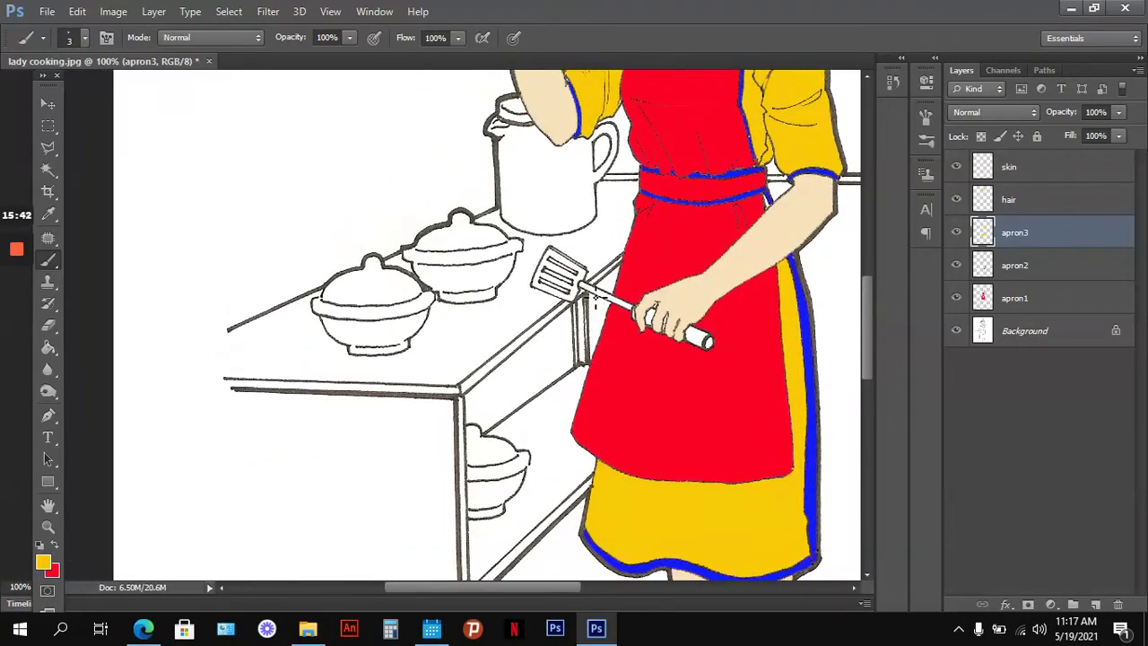
pyautogui.click(44, 564)
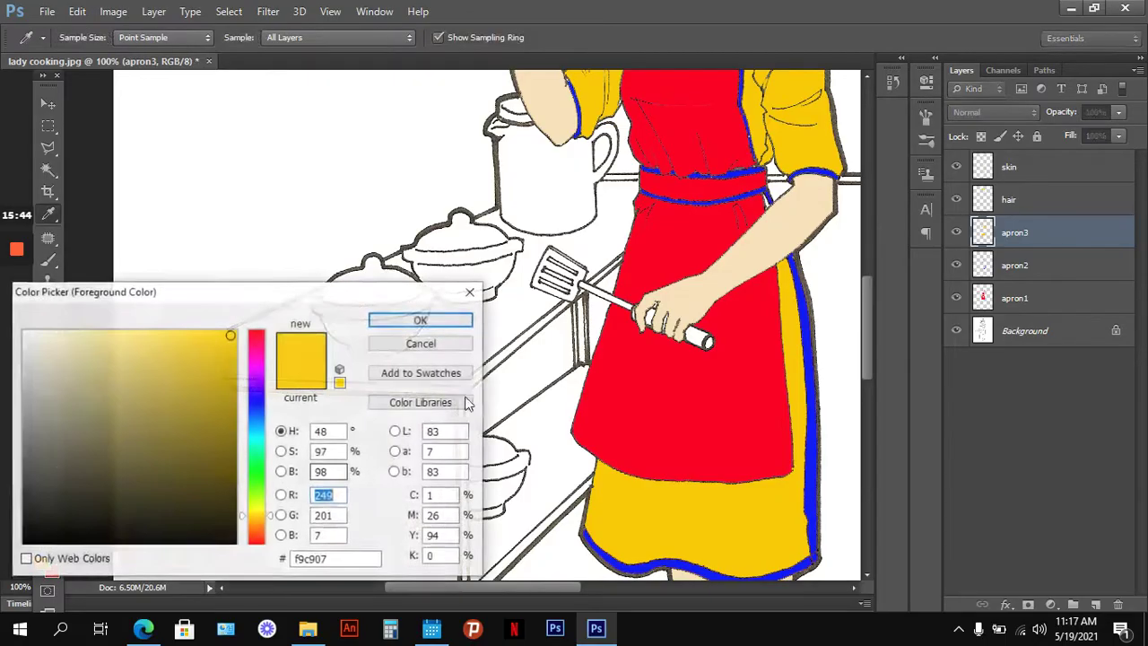
# Step: Set the foreground to grey 938f7d and Magic Wand the back pot's interior on Background
pyautogui.click(54, 421)
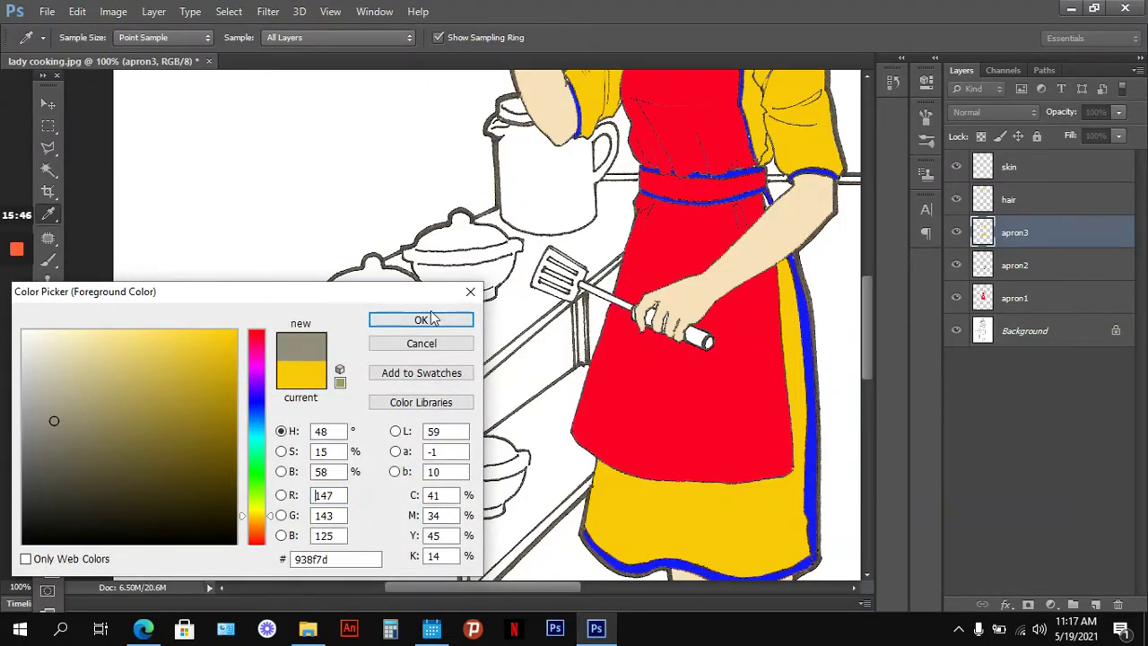
pyautogui.click(439, 321)
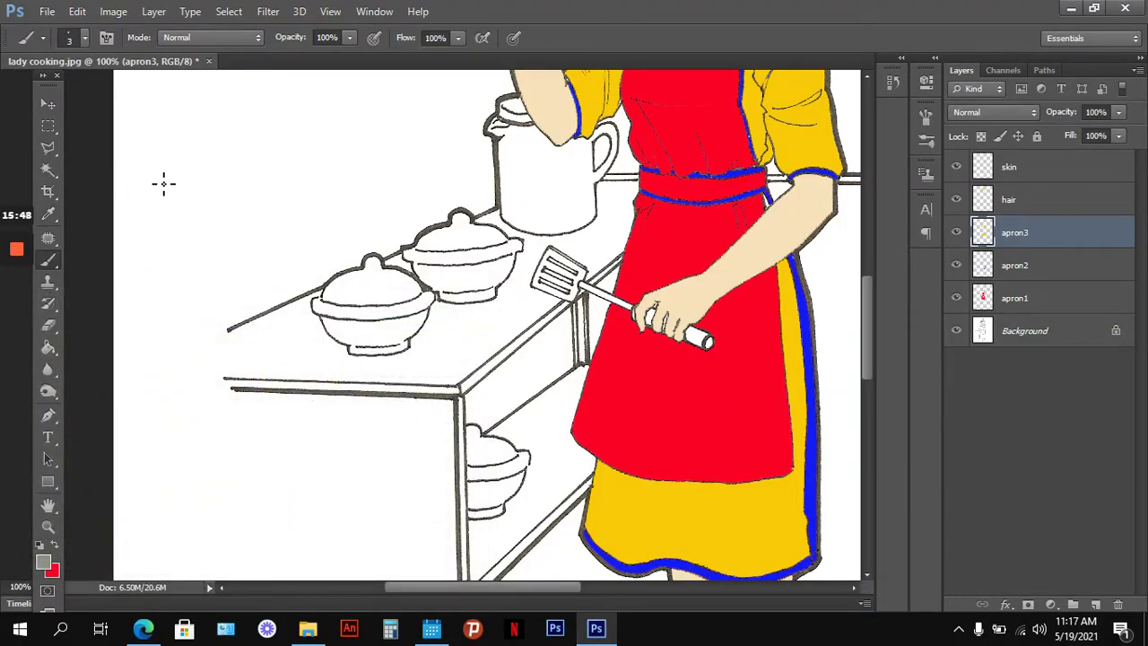
pyautogui.click(989, 341)
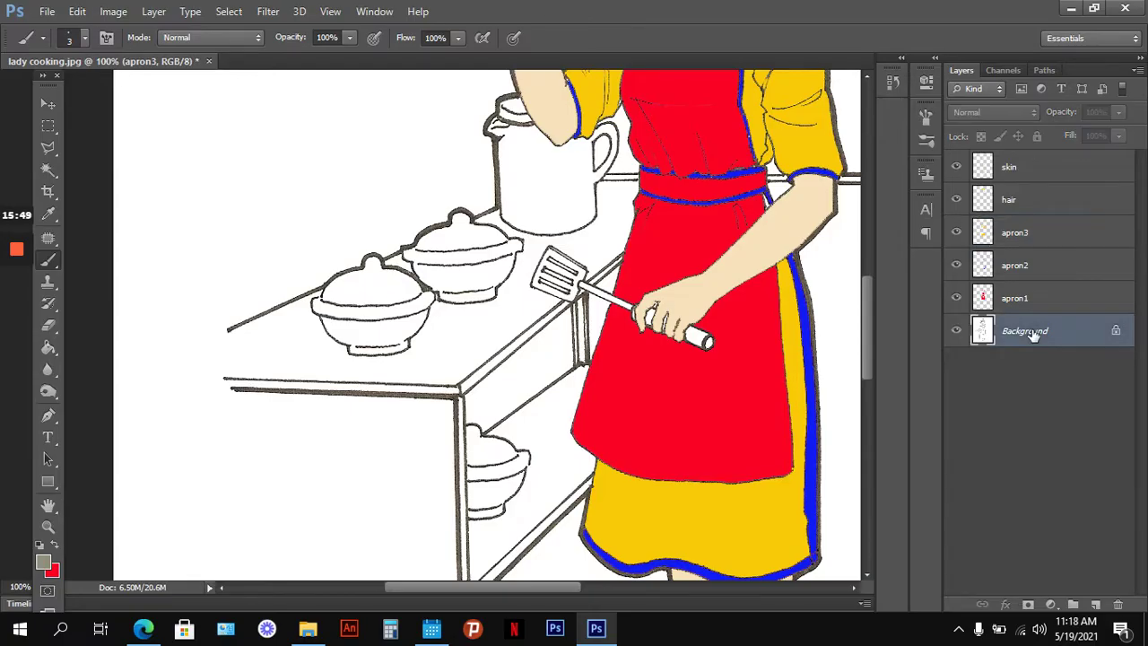
pyautogui.click(48, 169)
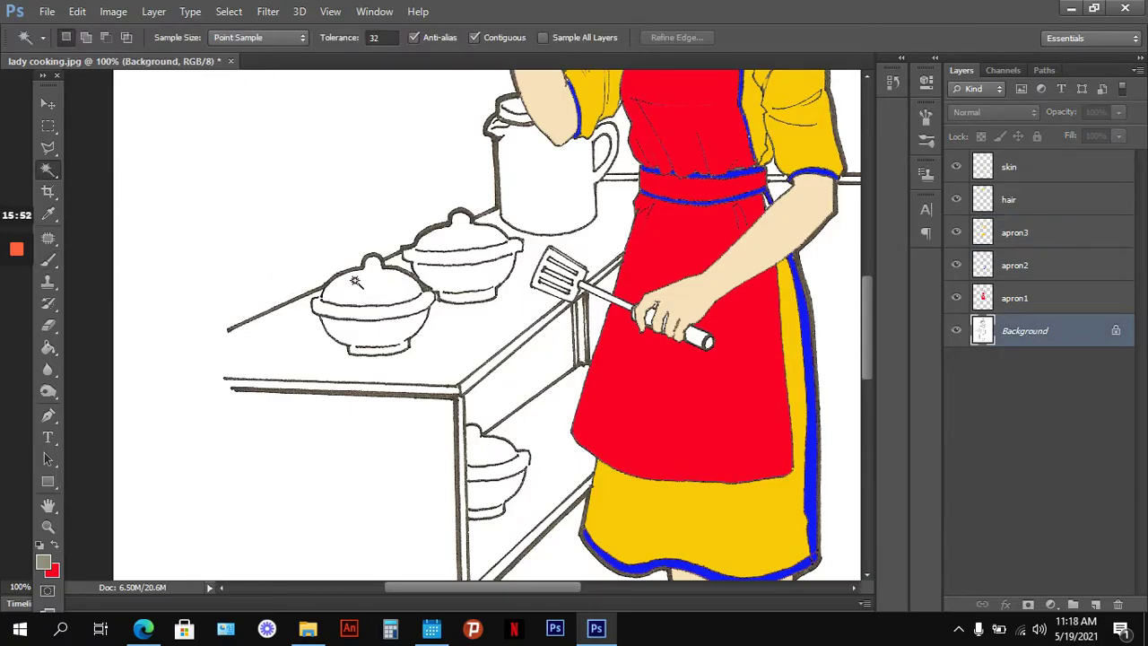
pyautogui.hotkey('ctrl', '+')
pyautogui.click(495, 223)
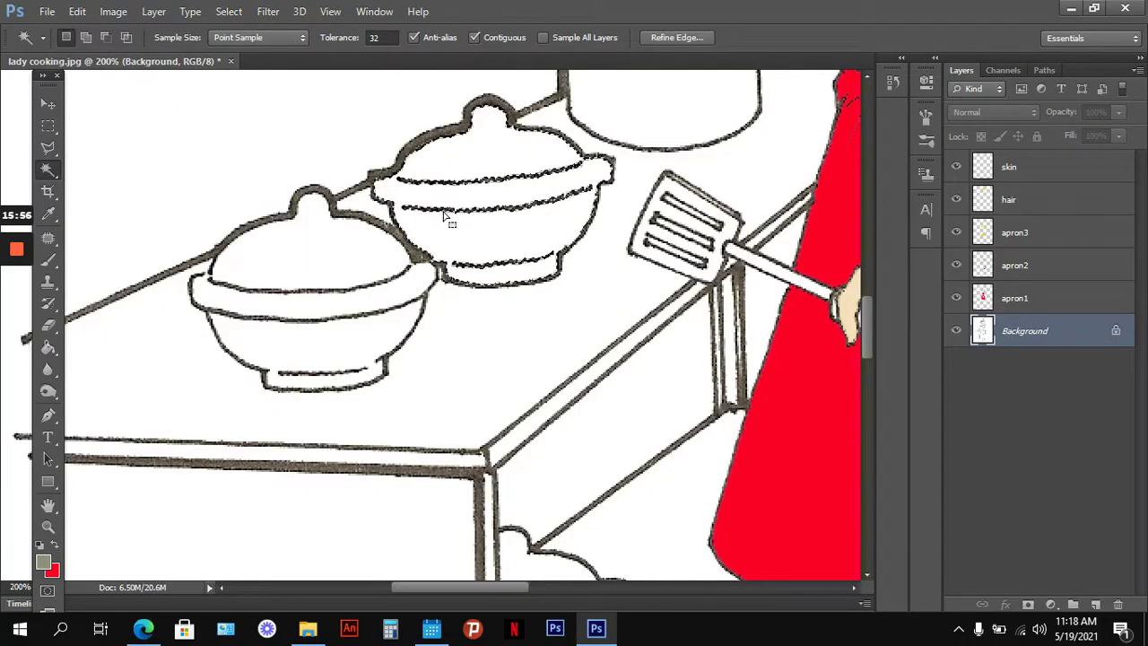
pyautogui.click(153, 10)
# Step: Create a new layer named Layer 1 and fill the selected back pot with grey
pyautogui.moveTo(154, 31)
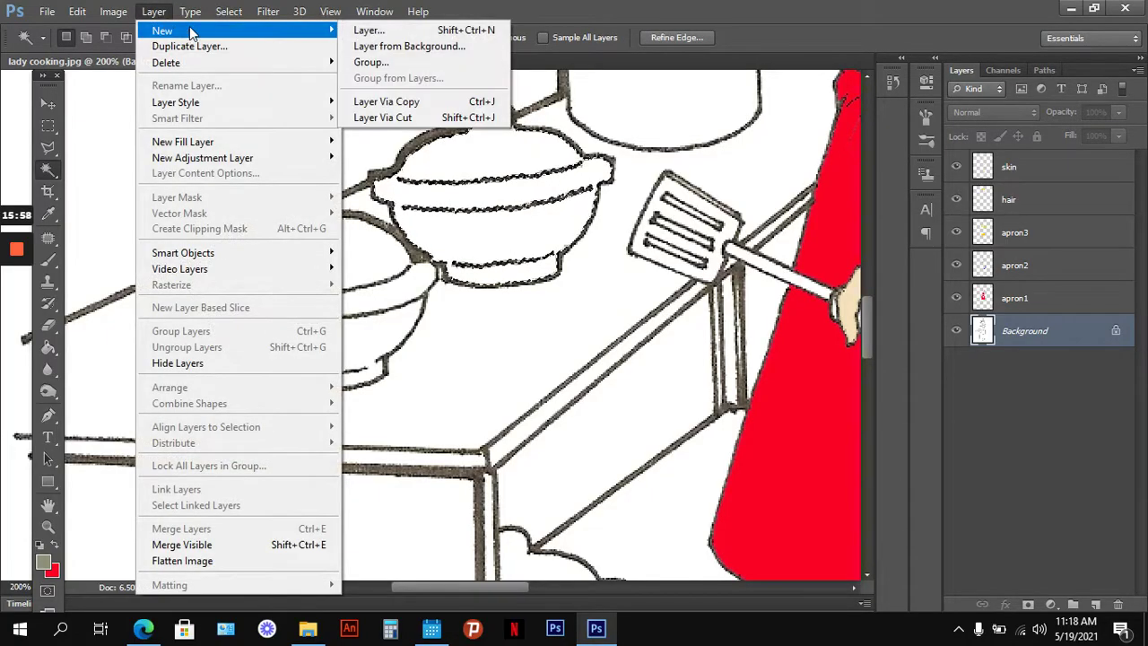
pyautogui.click(363, 31)
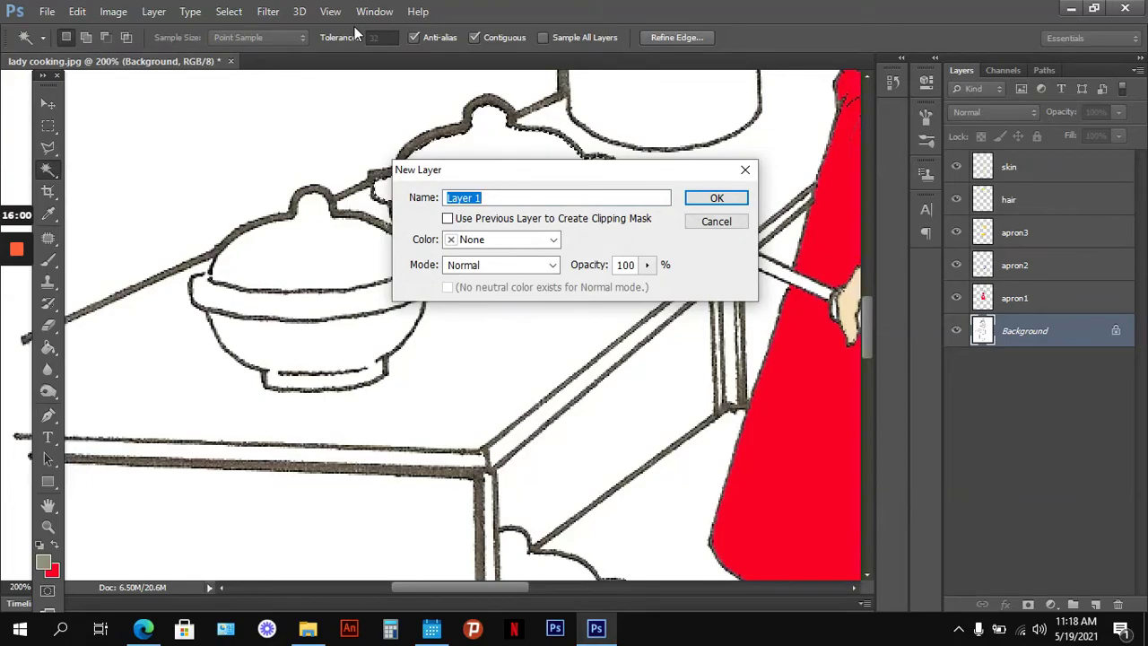
pyautogui.press('Return')
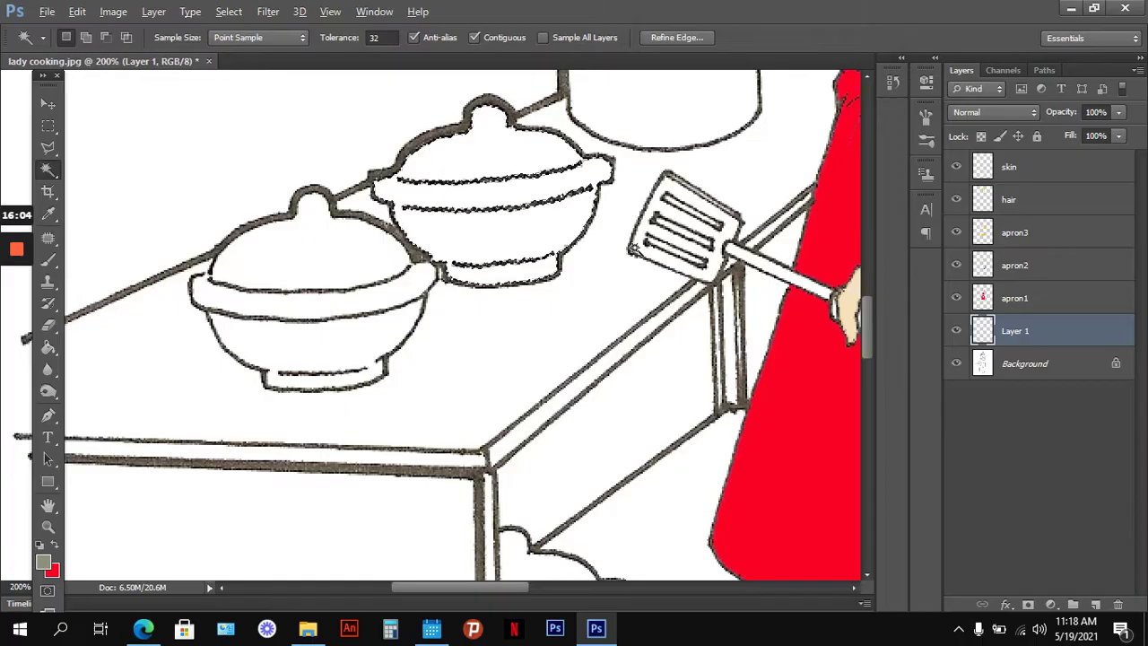
pyautogui.hotkey('alt', 'BackSpace')
pyautogui.hotkey('ctrl', 'd')
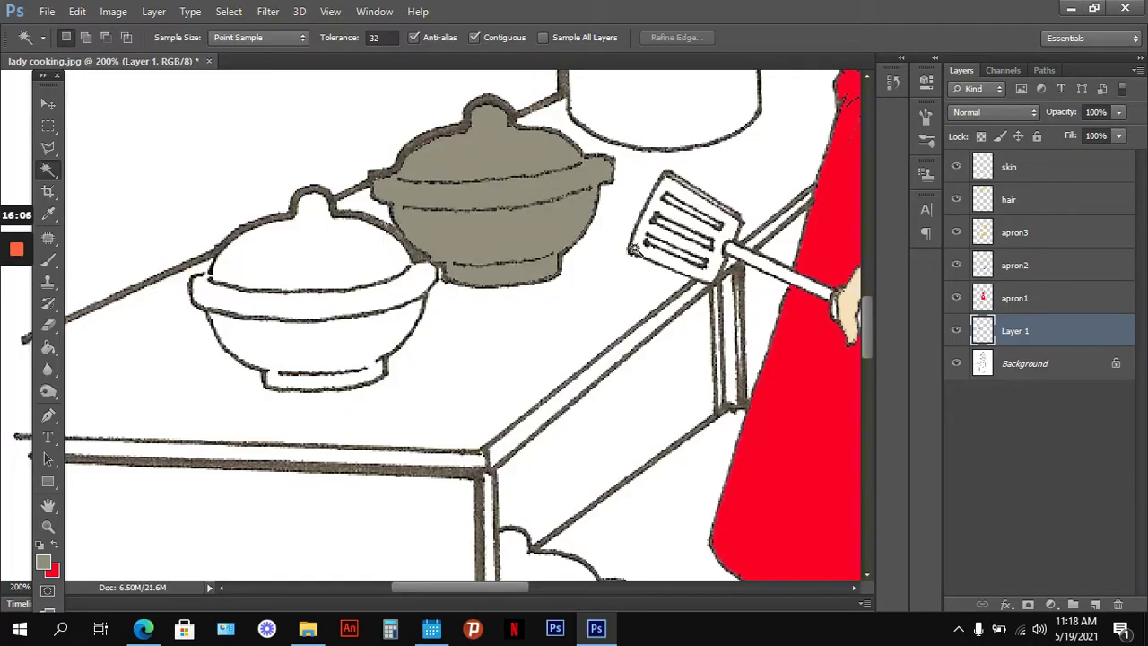
# Step: Test selections of the front bowl's lid and base on Background, then zoom in for brushing
pyautogui.click(1058, 366)
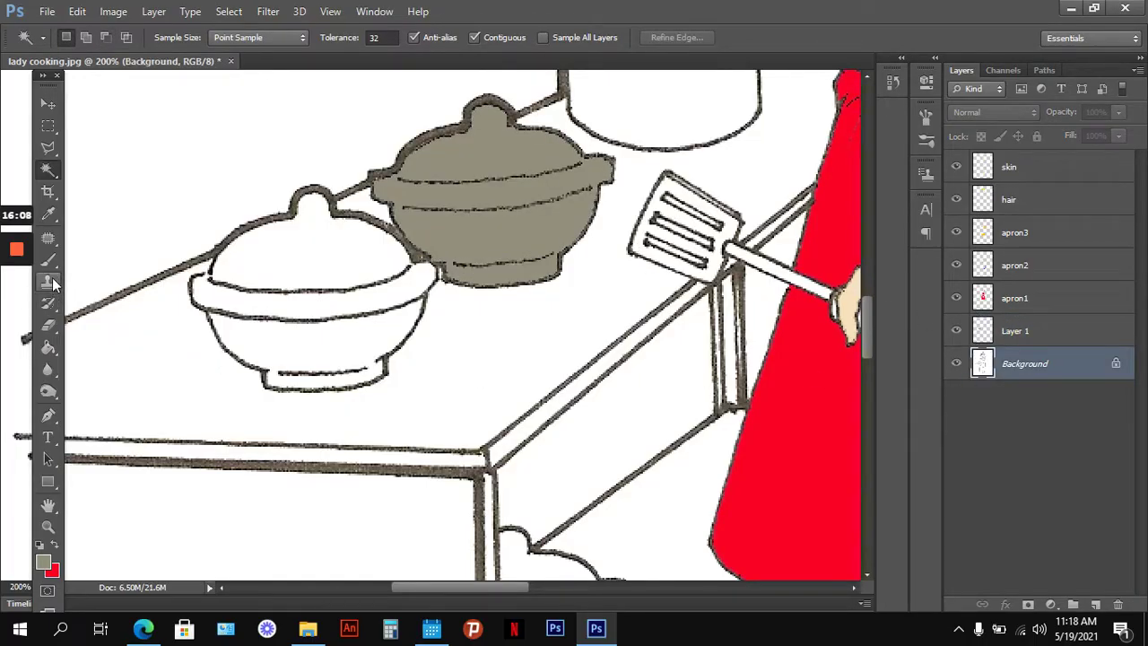
pyautogui.click(281, 250)
pyautogui.hotkey('ctrl', 'd')
pyautogui.click(290, 358)
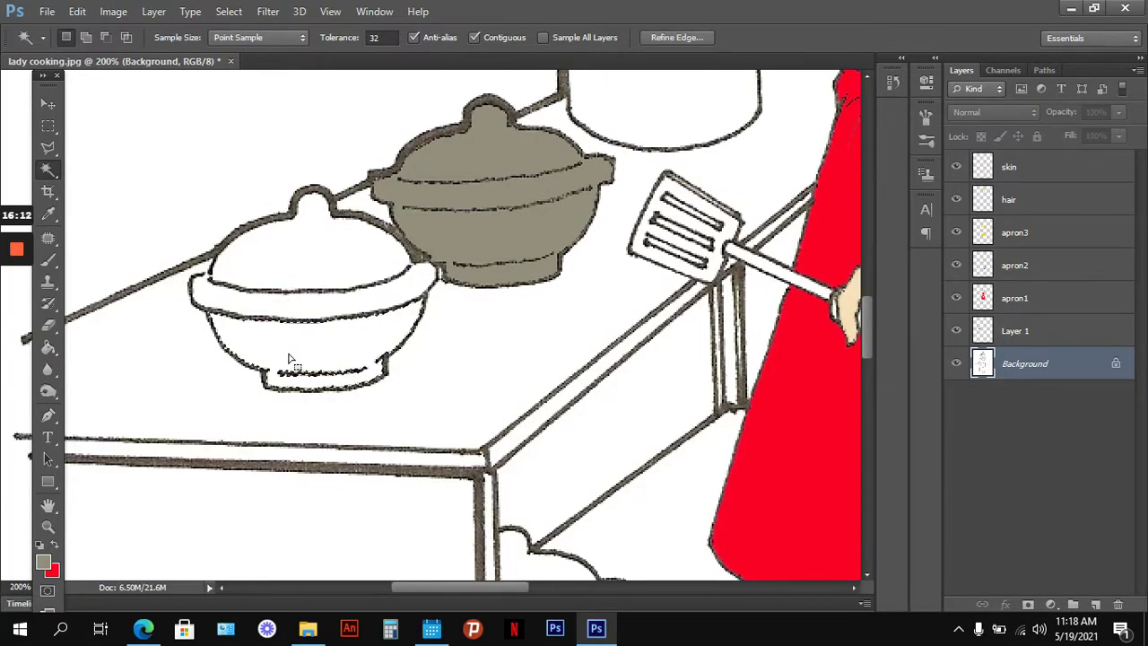
pyautogui.click(303, 309)
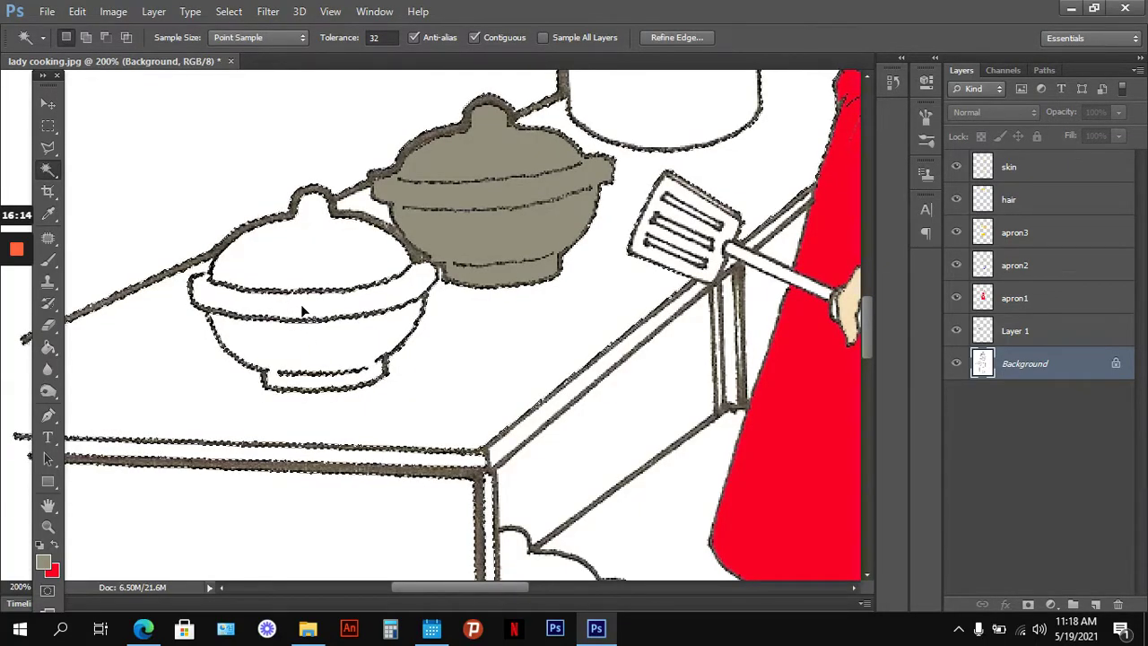
pyautogui.hotkey('ctrl', 'd')
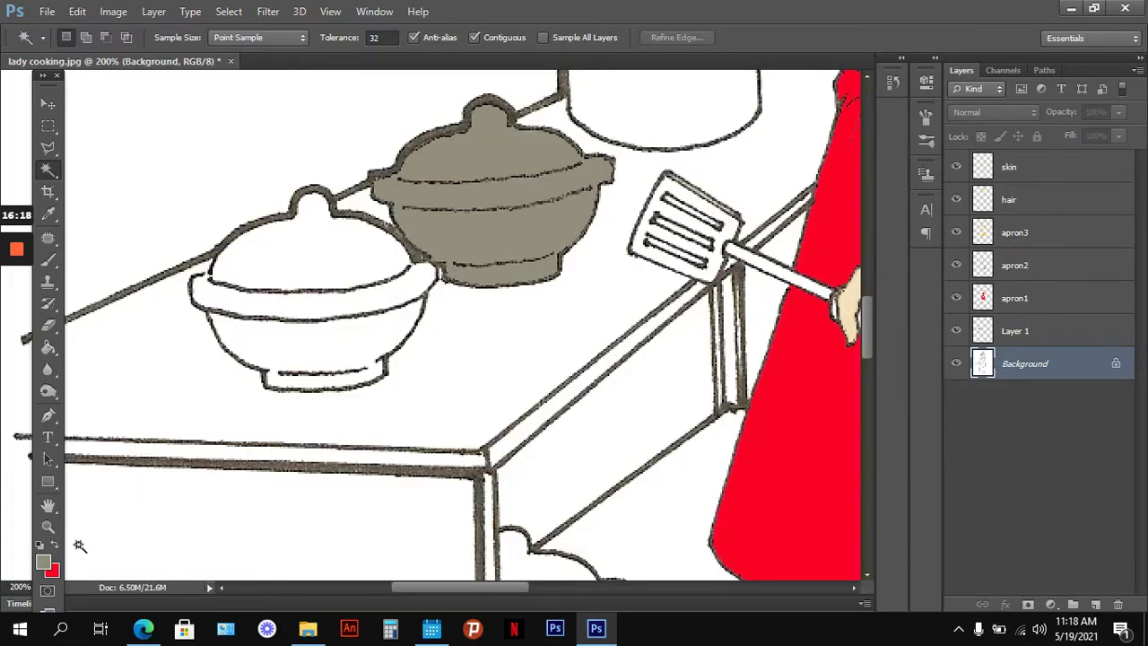
pyautogui.hotkey('ctrl', '+')
pyautogui.moveTo(344, 303); pyautogui.dragTo(649, 358)
pyautogui.click(48, 259)
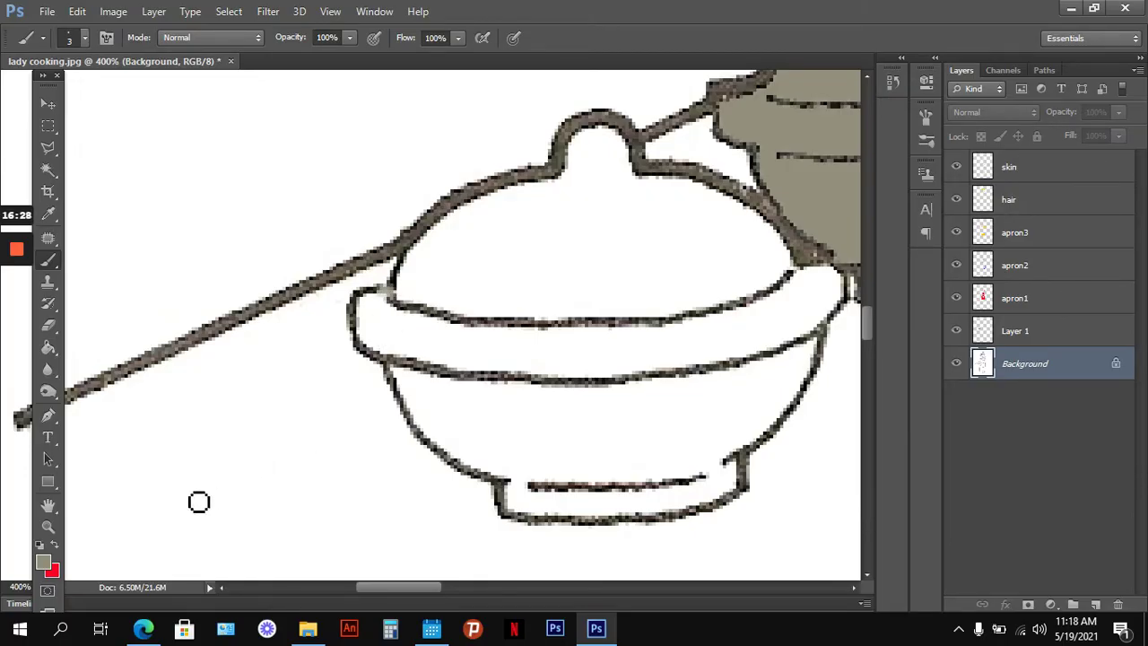
# Step: Sample the brown line colour and brush it across the gap at the bowl rim's left end
pyautogui.click(53, 574)
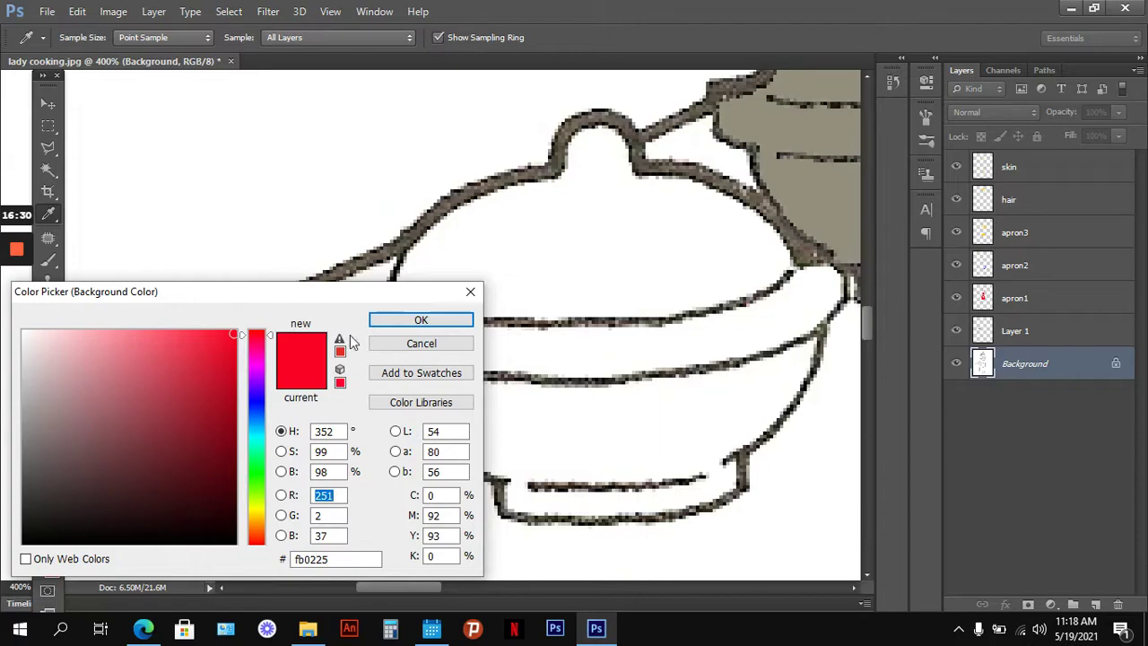
pyautogui.click(538, 170)
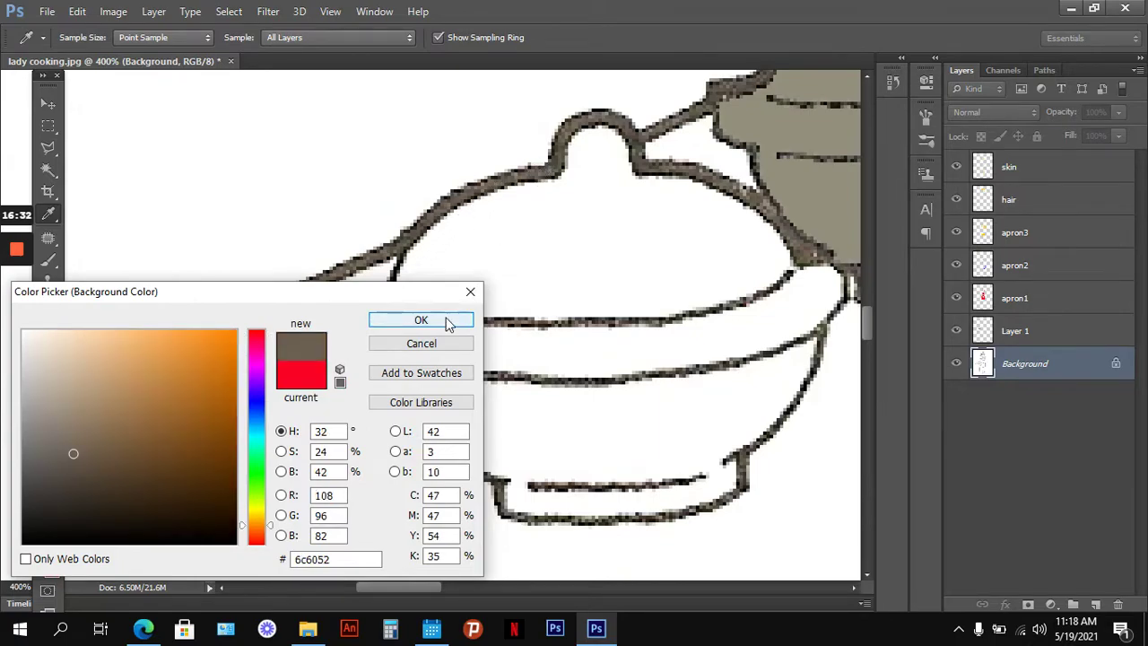
pyautogui.click(448, 321)
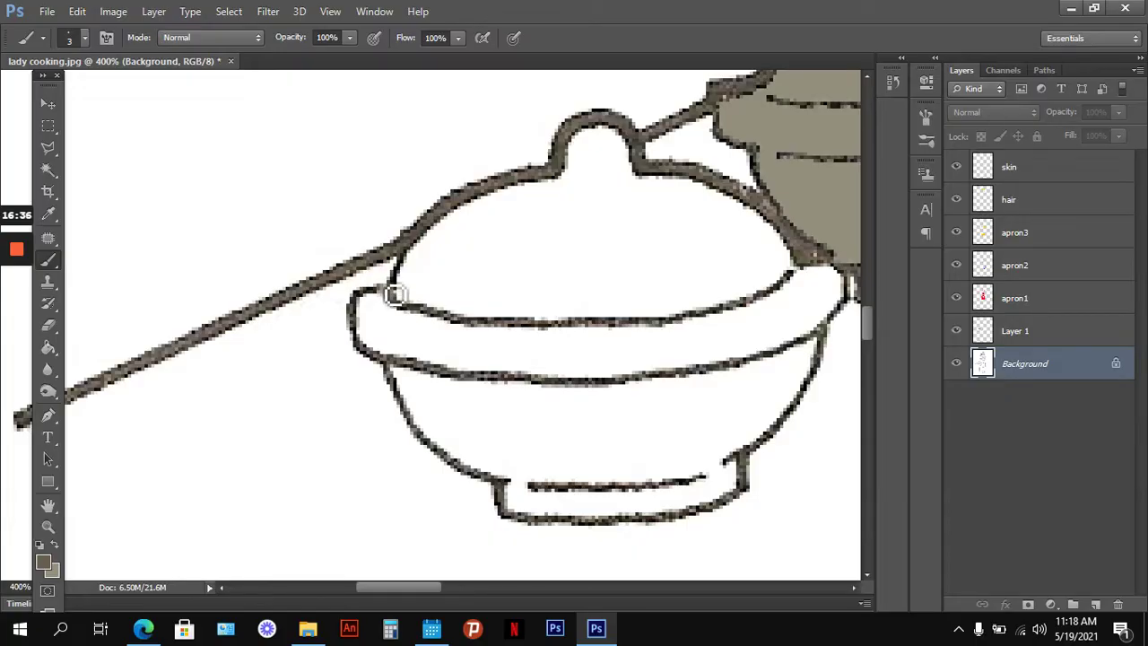
pyautogui.moveTo(381, 294); pyautogui.dragTo(456, 305)
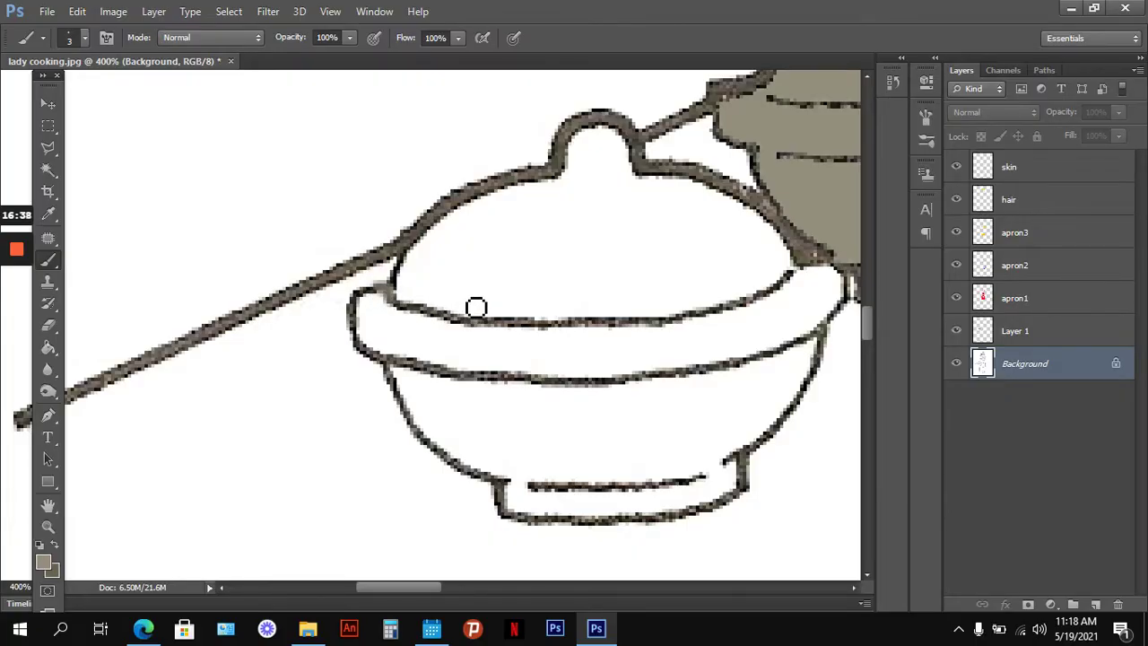
# Step: Select the lid and bowl interiors and fill them grey on Layer 1
pyautogui.press('w')
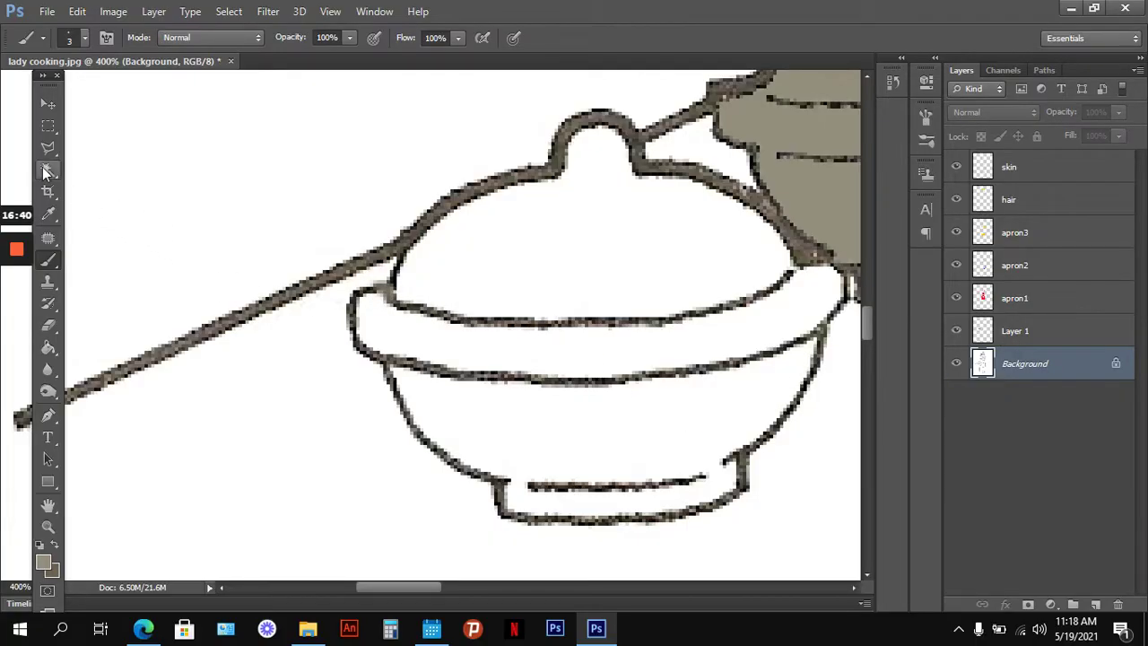
pyautogui.click(613, 236)
pyautogui.click(592, 428)
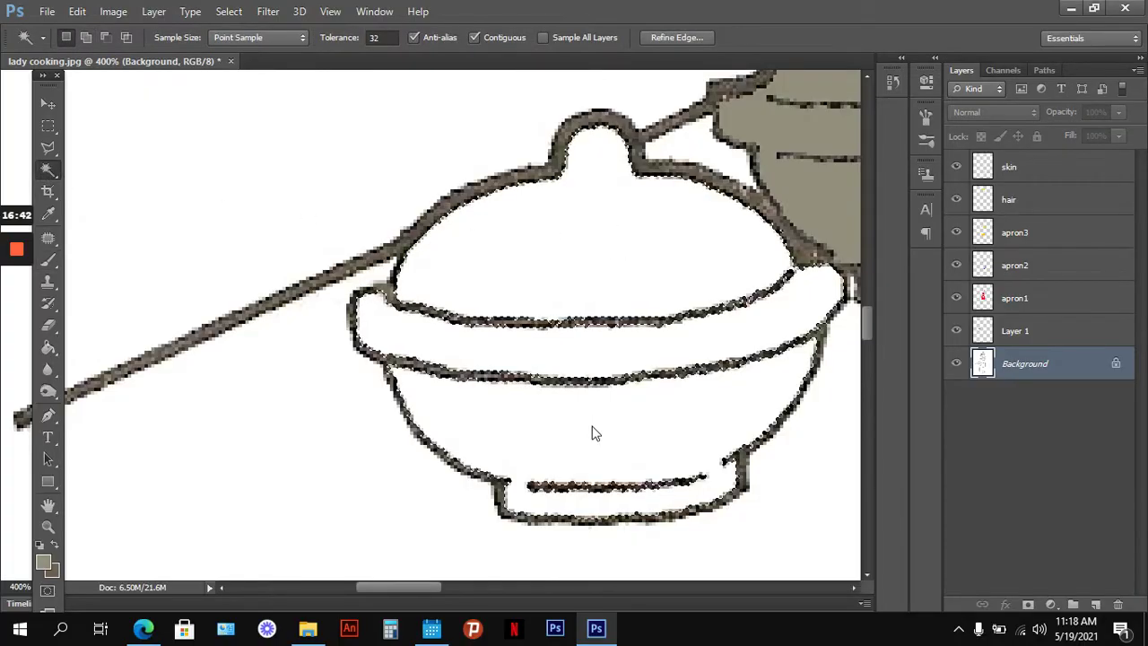
pyautogui.click(1038, 333)
pyautogui.hotkey('alt', 'BackSpace')
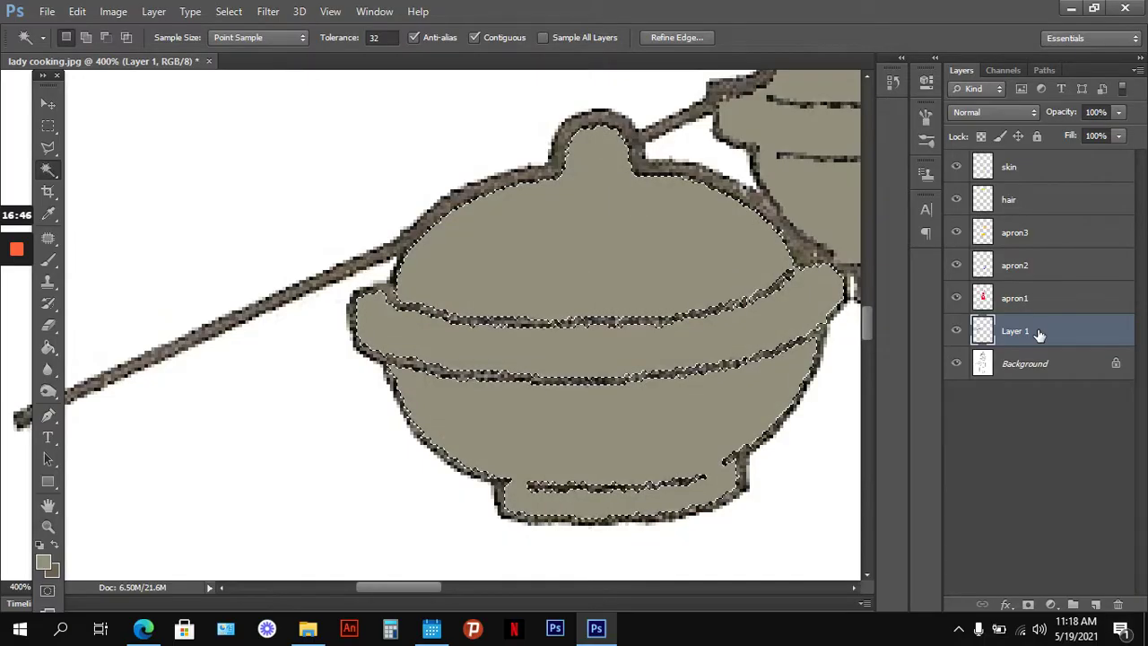
pyautogui.hotkey('ctrl', '-')
pyautogui.hotkey('ctrl', '-')
pyautogui.hotkey('ctrl', '-')
pyautogui.hotkey('ctrl', '-')
pyautogui.hotkey('ctrl', '-')
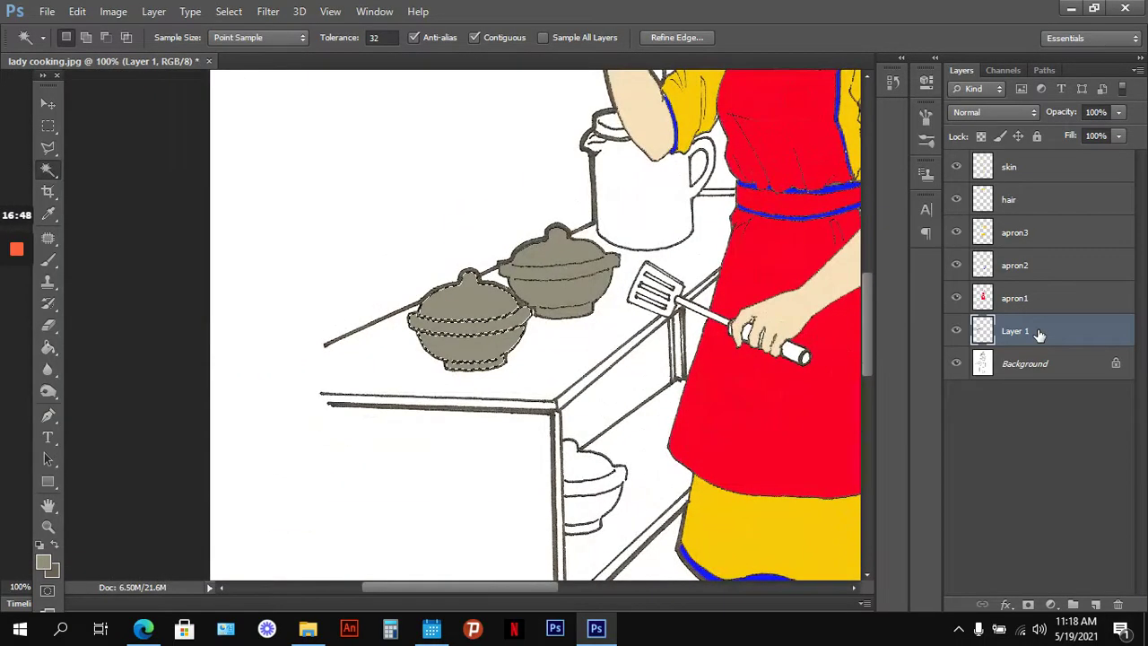
pyautogui.hotkey('ctrl', '-')
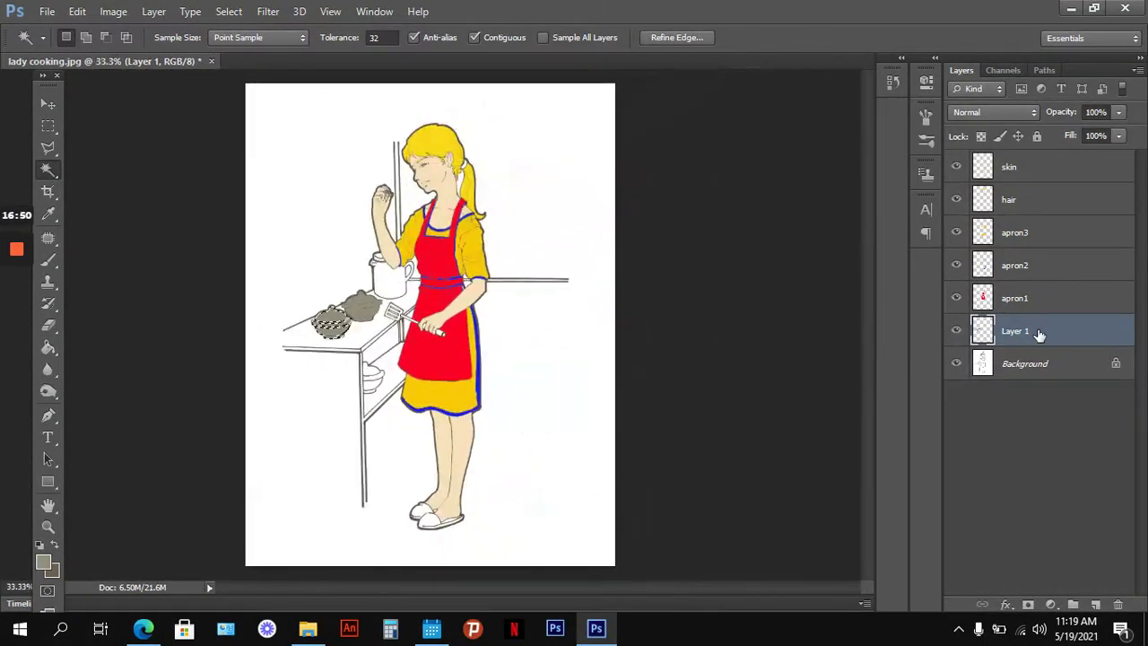
# Step: Deselect the front pot, zoom to the lady's head and auto-select the hair layer
pyautogui.hotkey('ctrl', 'd')
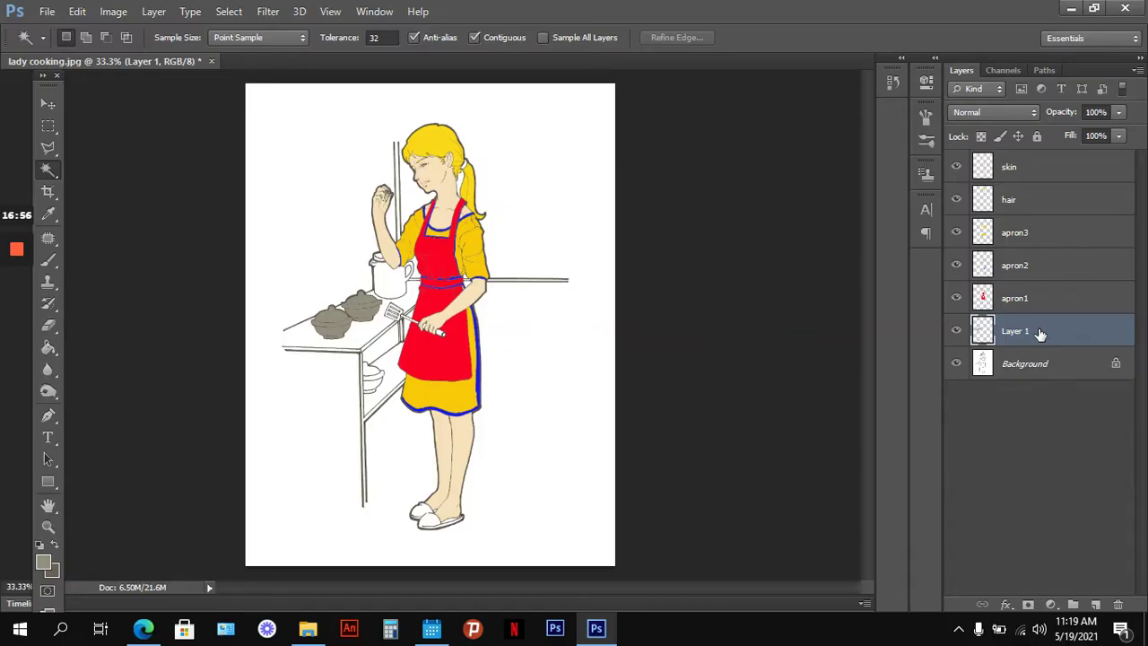
pyautogui.hotkey('ctrl', '+')
pyautogui.hotkey('ctrl', '+')
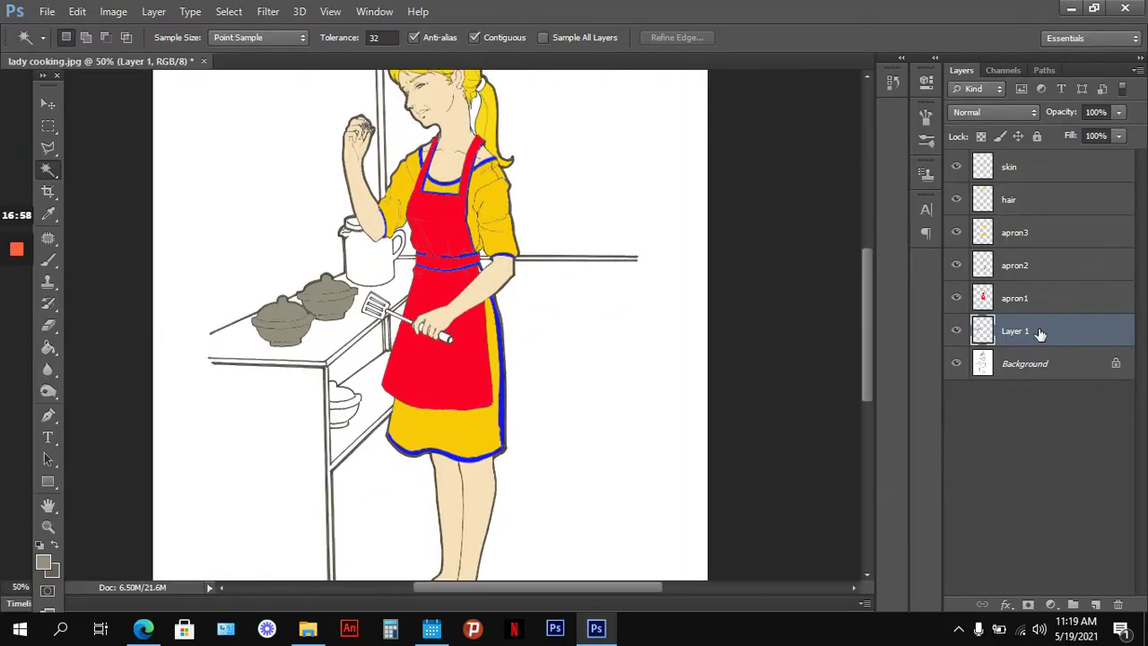
pyautogui.moveTo(527, 220); pyautogui.dragTo(569, 485)
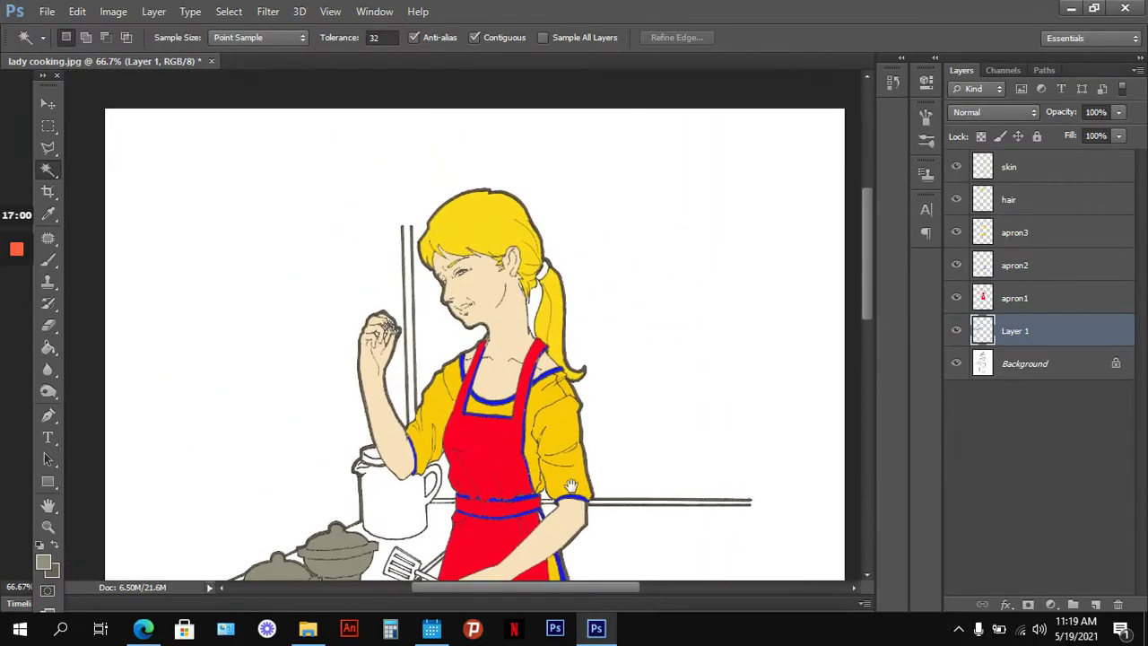
pyautogui.click(47, 103)
pyautogui.click(494, 239)
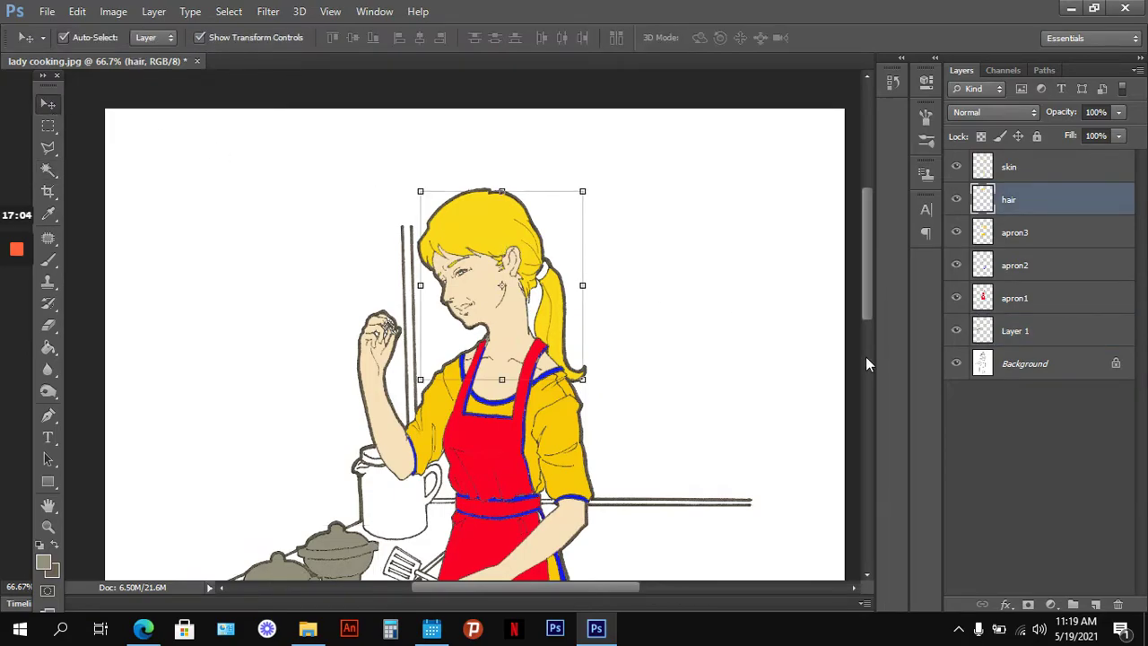
# Step: Zoom to 200% on the head and select the Burn Tool at 66% exposure
pyautogui.hotkey('ctrl', '+')
pyautogui.click(47, 391)
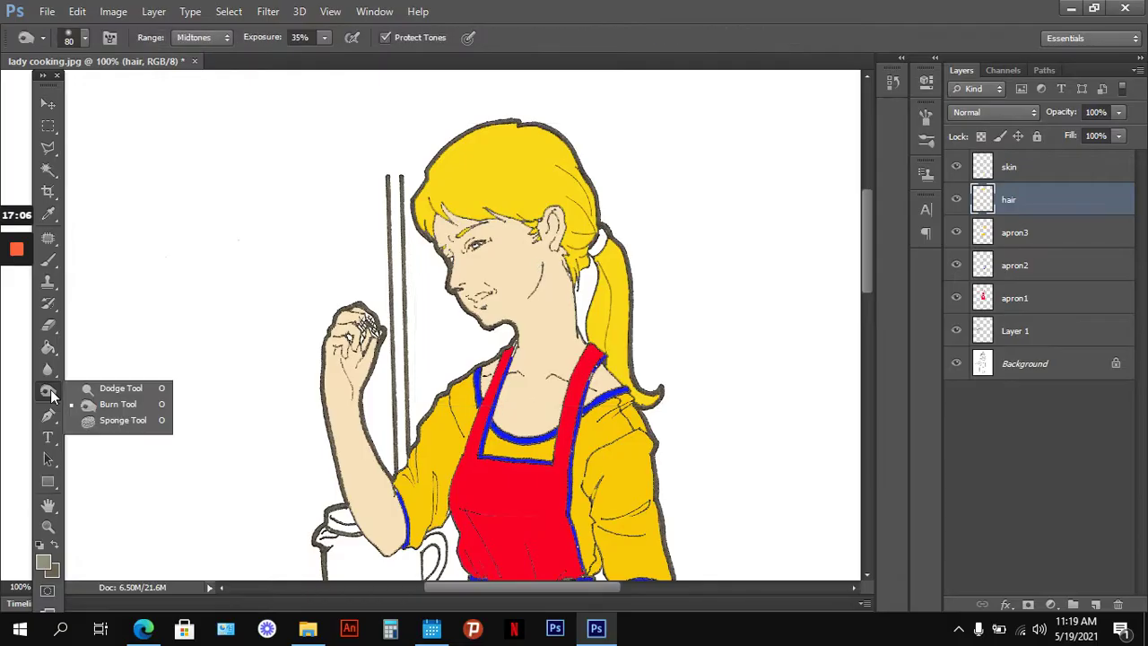
pyautogui.click(134, 408)
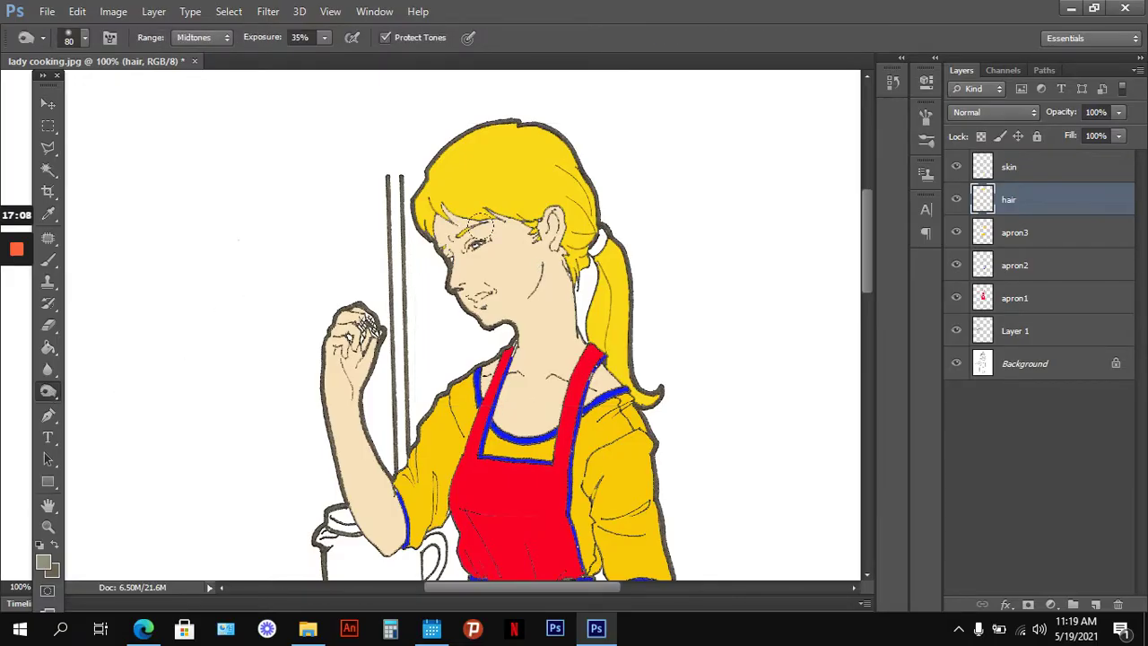
pyautogui.hotkey('ctrl', '+')
pyautogui.moveTo(565, 171); pyautogui.dragTo(340, 389)
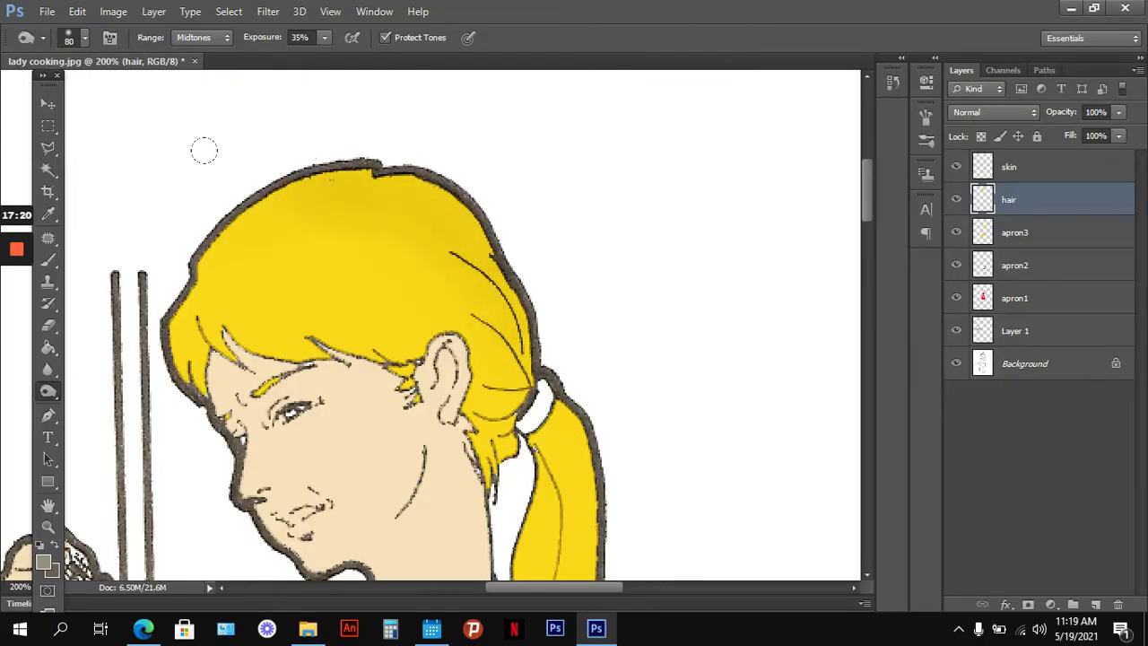
pyautogui.click(324, 36)
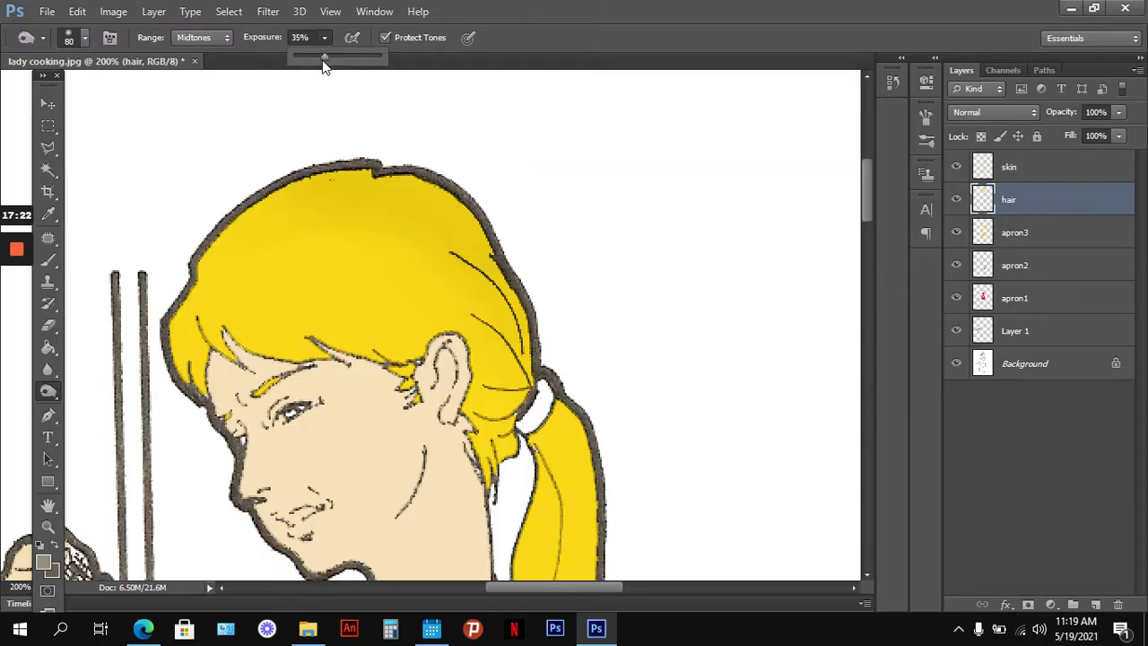
pyautogui.moveTo(326, 55); pyautogui.dragTo(351, 56)
# Step: Burn darker shading along the hair's top, right edge and ponytail, then zoom out to 50%
pyautogui.moveTo(325, 135)
pyautogui.mouseDown()
pyautogui.moveTo(463, 244)
pyautogui.moveTo(538, 363)
pyautogui.mouseUp()
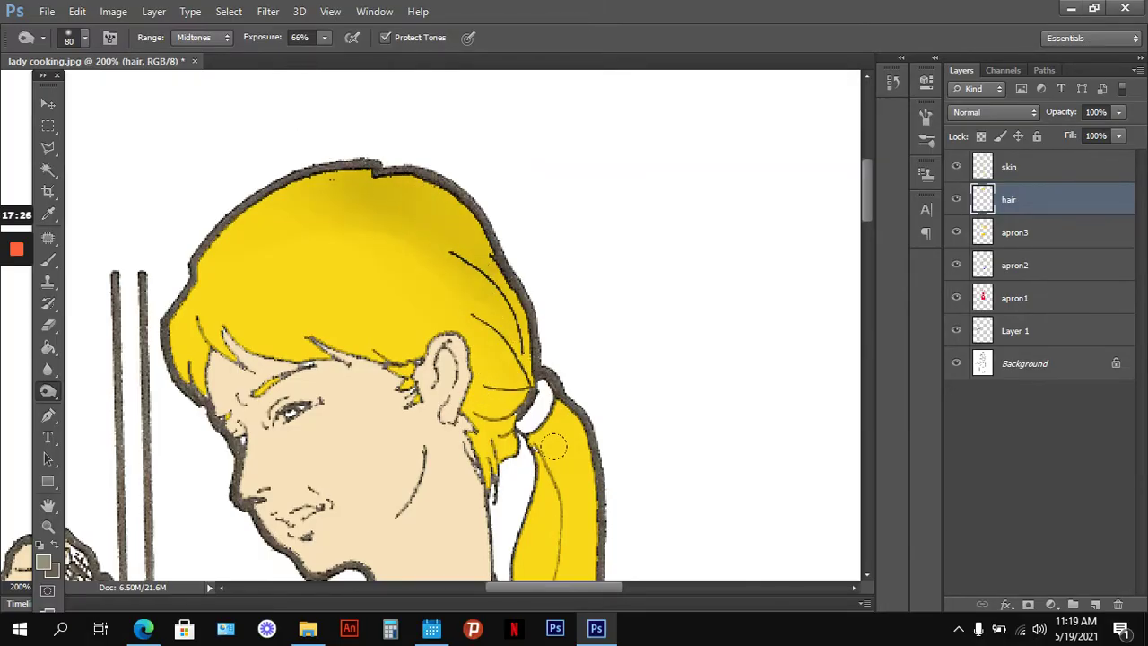
pyautogui.scroll(-6, 603, 360)
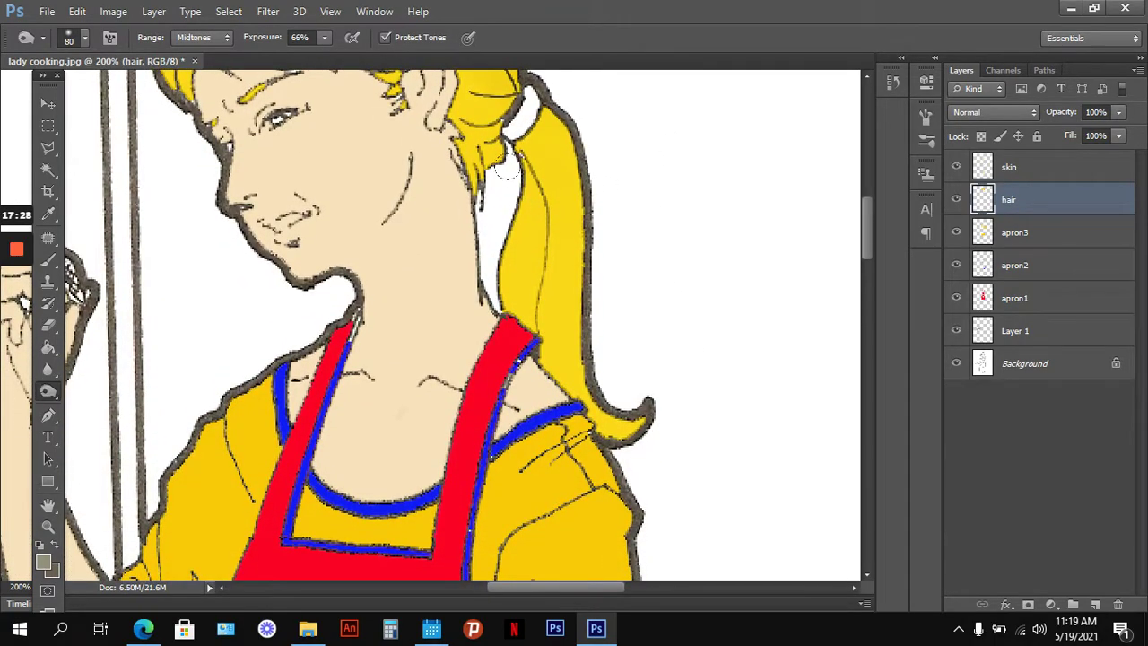
pyautogui.moveTo(538, 197); pyautogui.dragTo(543, 328)
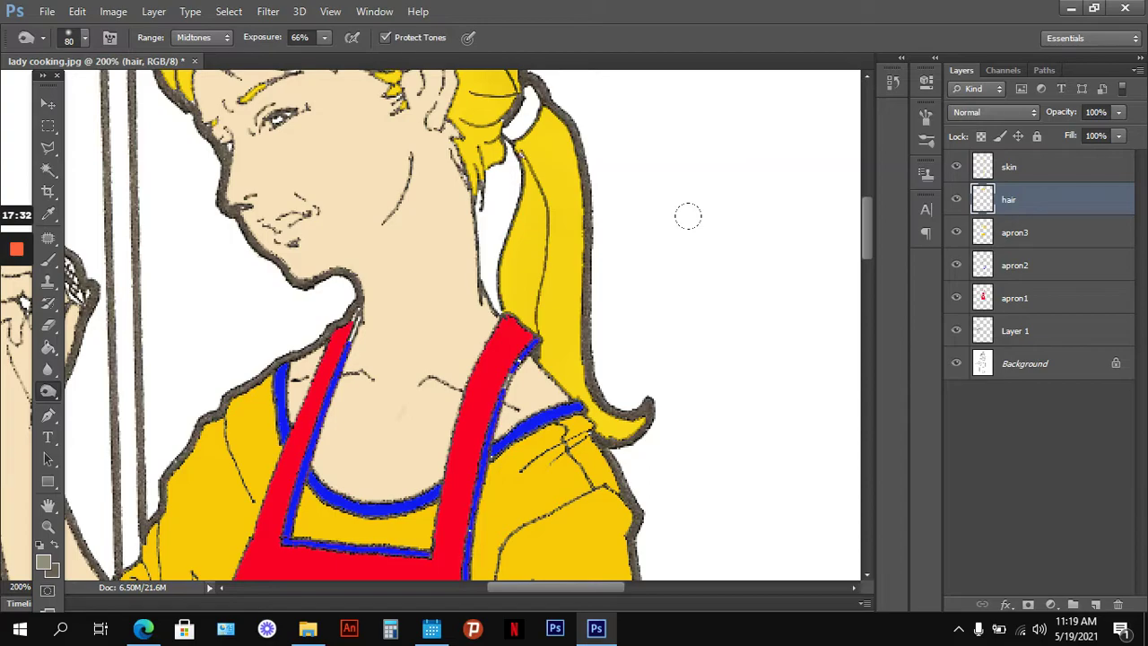
pyautogui.hotkey('ctrl', '-')
pyautogui.hotkey('ctrl', '-')
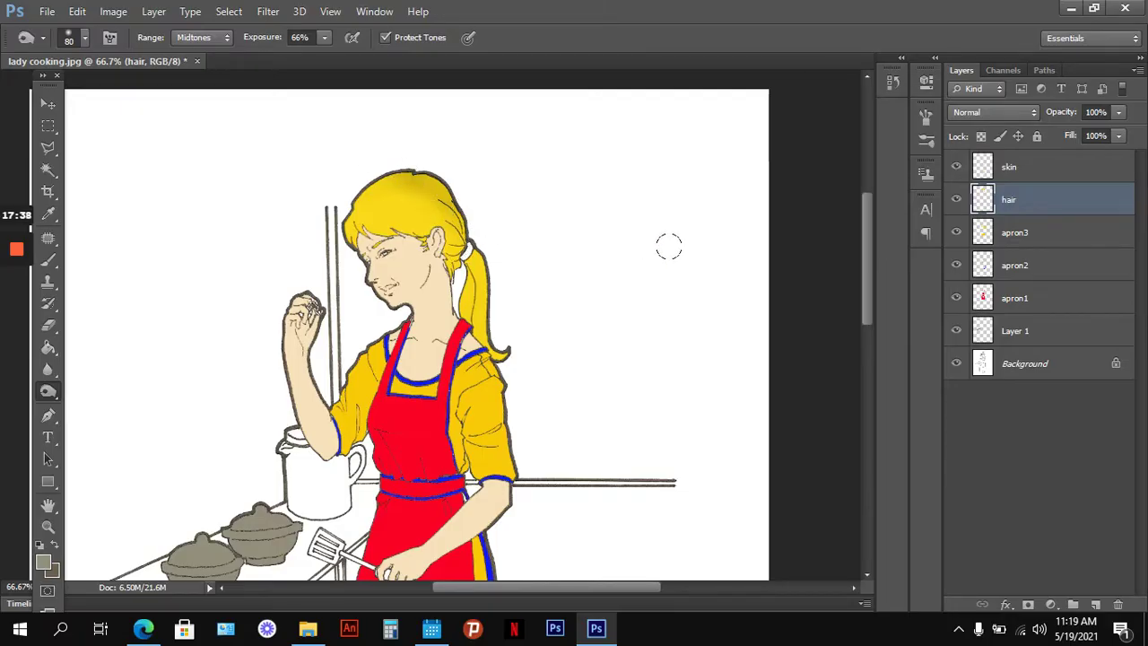
pyautogui.hotkey('ctrl', '-')
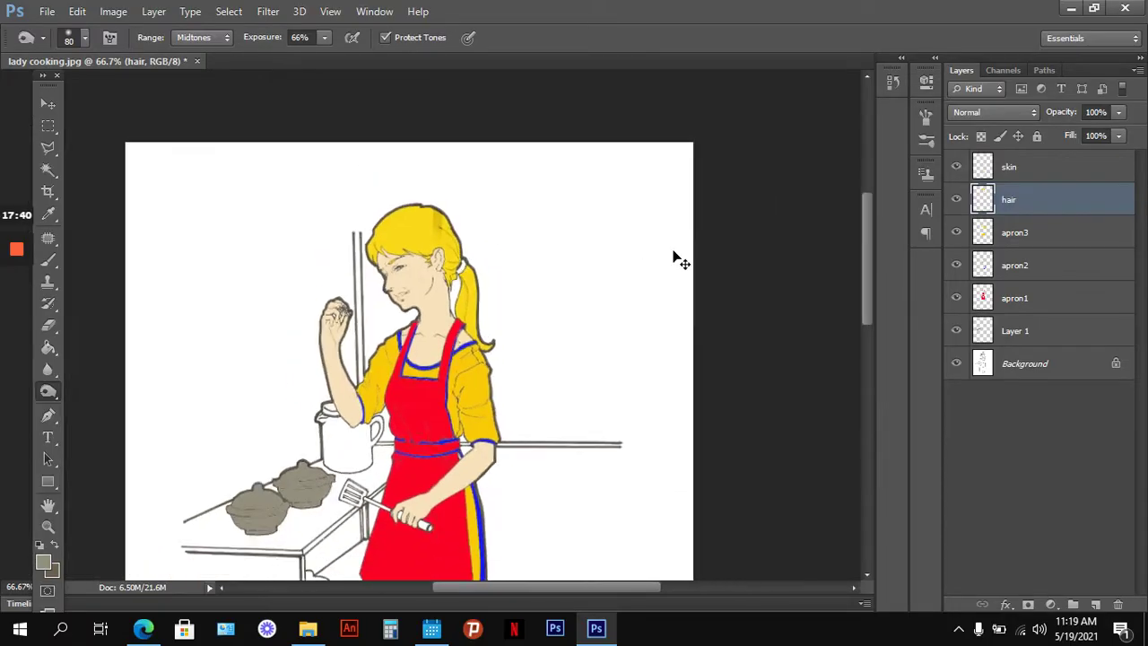
pyautogui.hotkey('ctrl', '-')
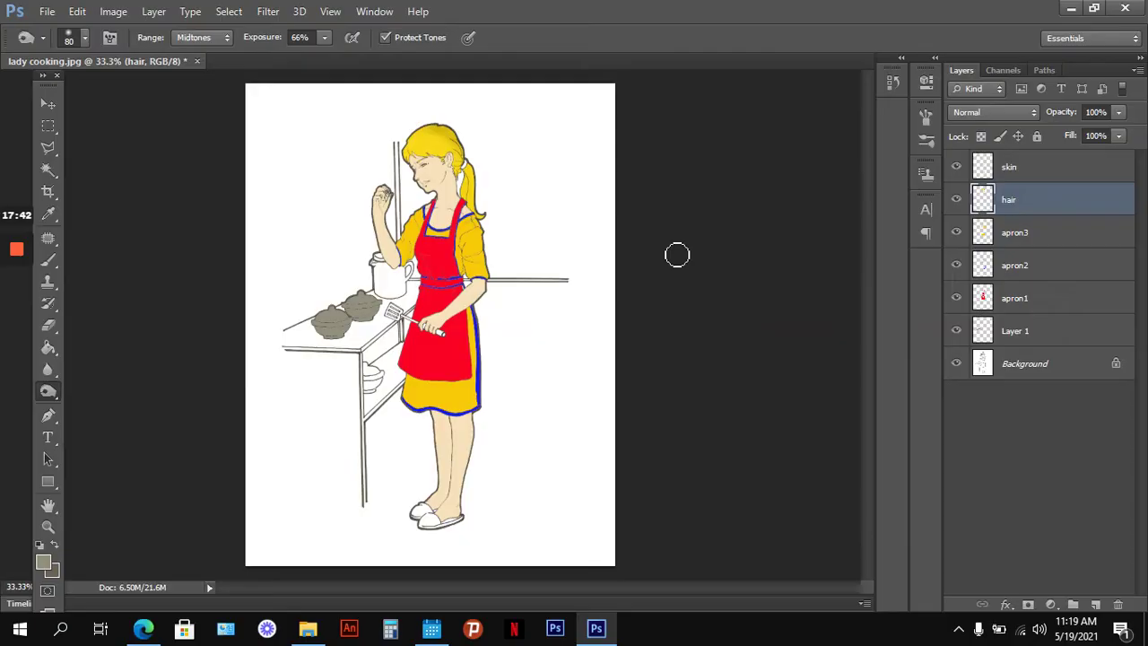